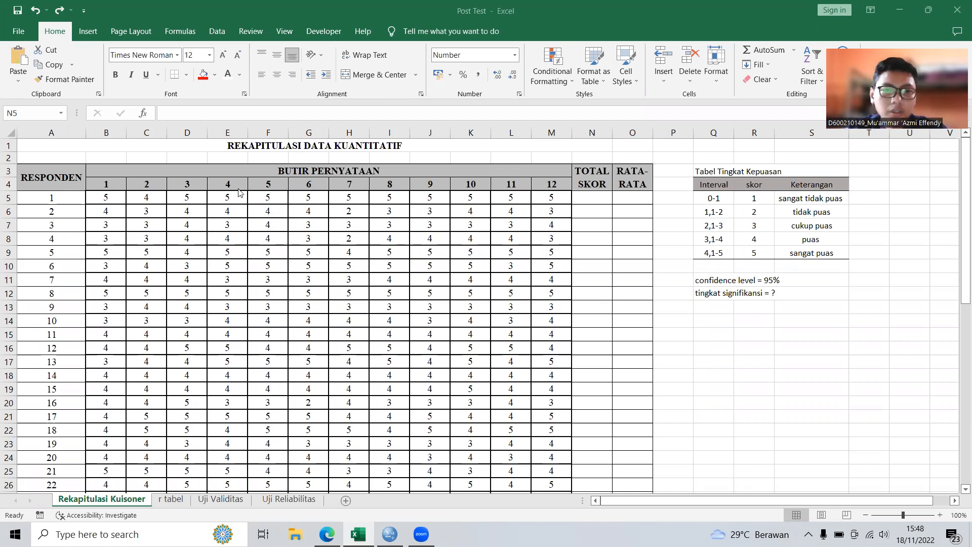
- Review the respondents' scores for the twelve questionnaire statements and the satisfaction level table with its scores and descriptions
{"action": "left_click", "coordinate": [57, 146]}
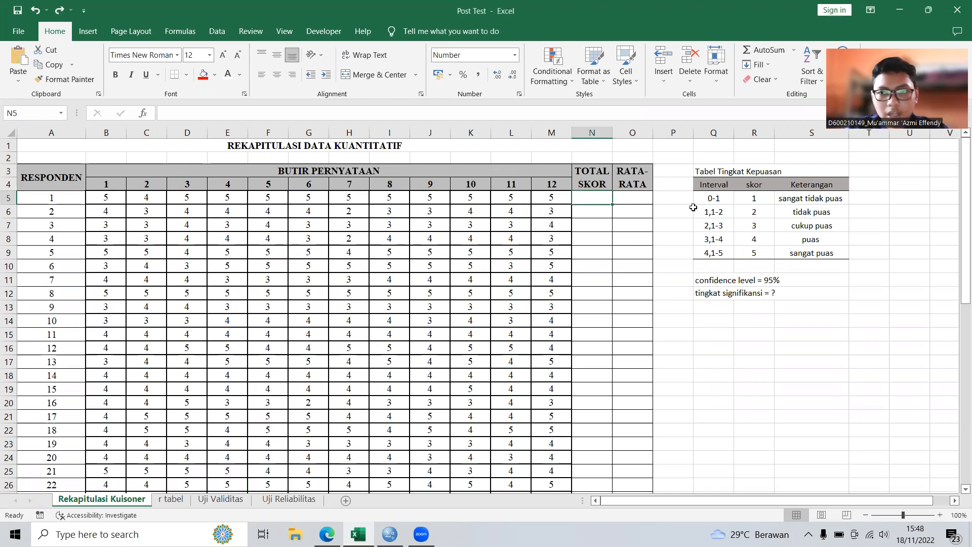
{"action": "left_click", "coordinate": [71, 175]}
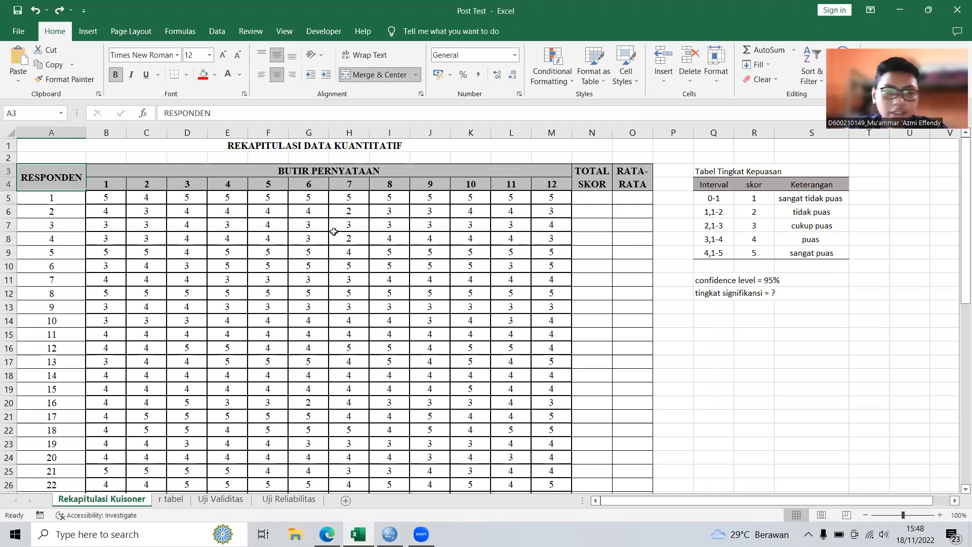
{"action": "scroll", "coordinate": [116, 273], "scroll_direction": "down", "scroll_amount": 3}
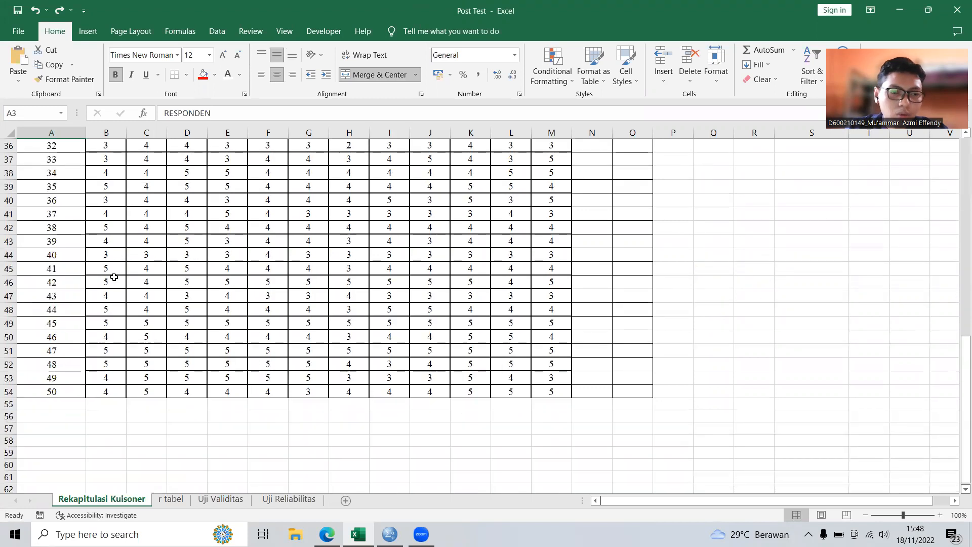
{"action": "scroll", "coordinate": [114, 277], "scroll_direction": "up", "scroll_amount": 3}
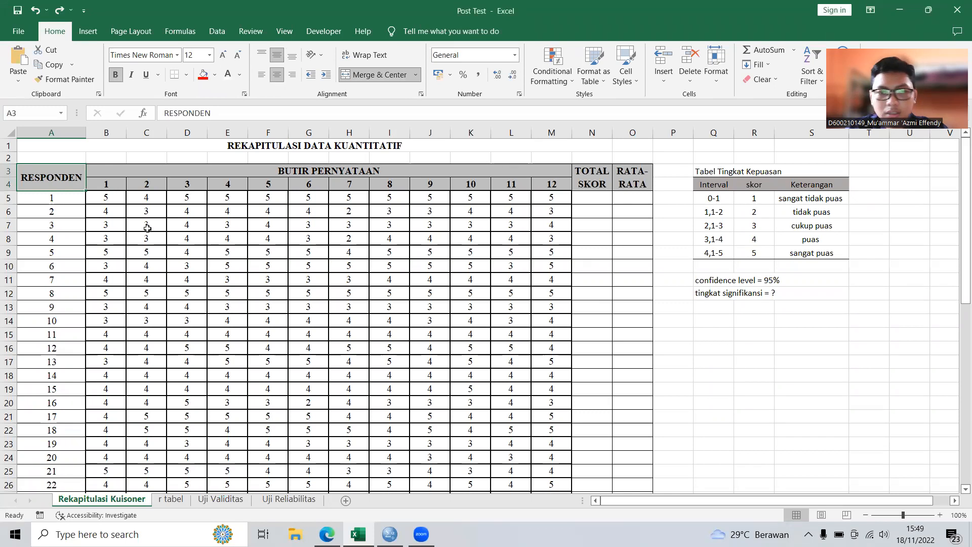
{"action": "left_click", "coordinate": [118, 213]}
{"action": "left_click", "coordinate": [120, 201]}
{"action": "left_click", "coordinate": [147, 203]}
{"action": "left_click", "coordinate": [188, 201]}
{"action": "left_click", "coordinate": [146, 202]}
{"action": "left_click", "coordinate": [111, 198]}
{"action": "left_click", "coordinate": [139, 198]}
{"action": "left_click", "coordinate": [188, 200]}
{"action": "left_click", "coordinate": [229, 200]}
{"action": "left_click", "coordinate": [269, 201]}
{"action": "left_click", "coordinate": [353, 198]}
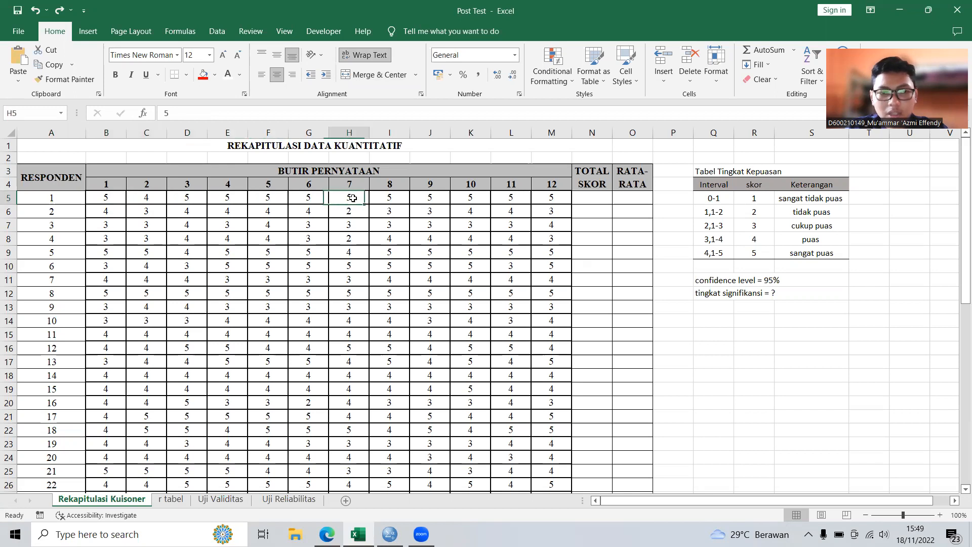
{"action": "left_click", "coordinate": [323, 197]}
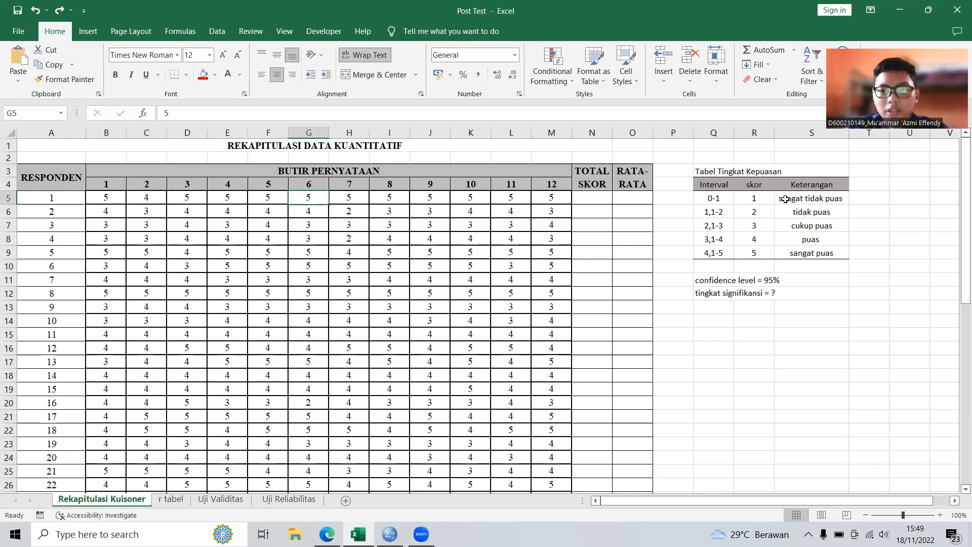
{"action": "left_click", "coordinate": [757, 198]}
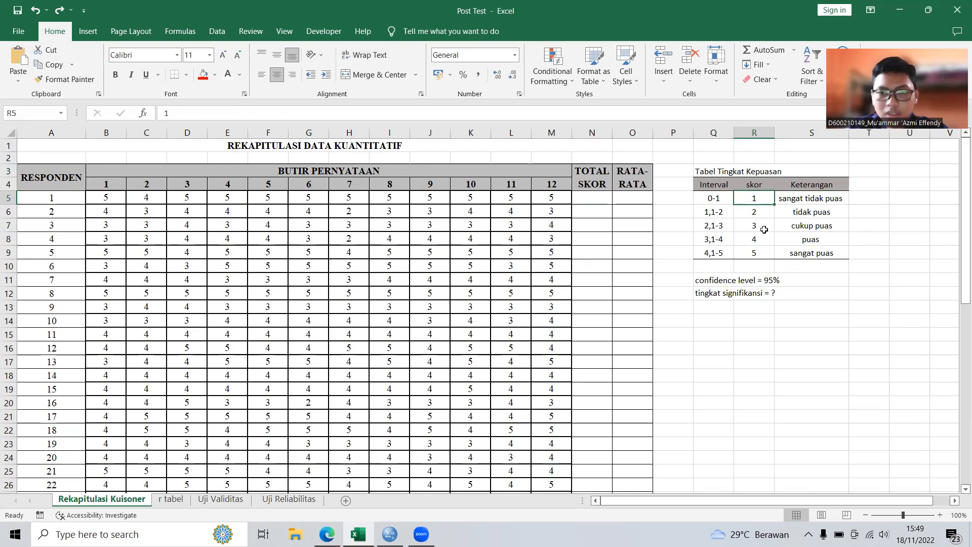
{"action": "left_click", "coordinate": [765, 236]}
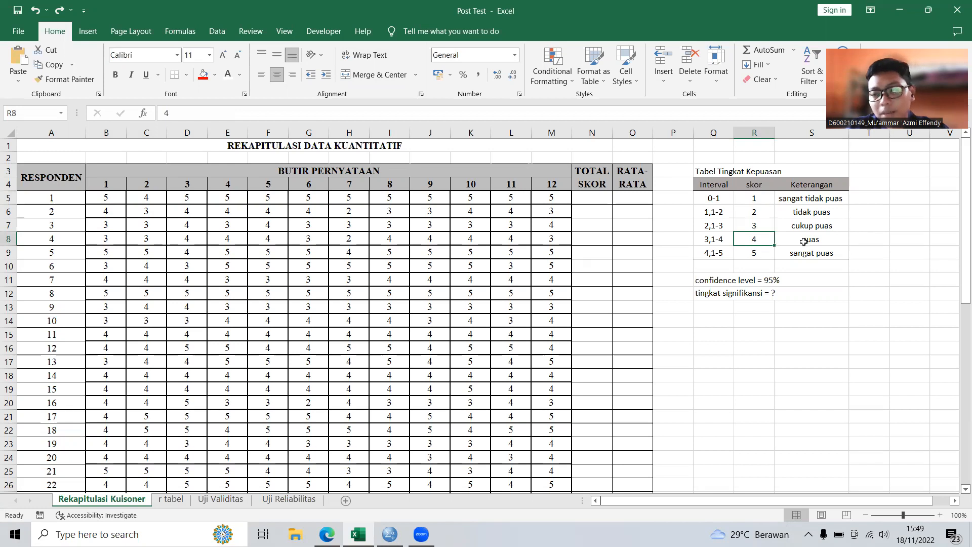
{"action": "left_click", "coordinate": [755, 254]}
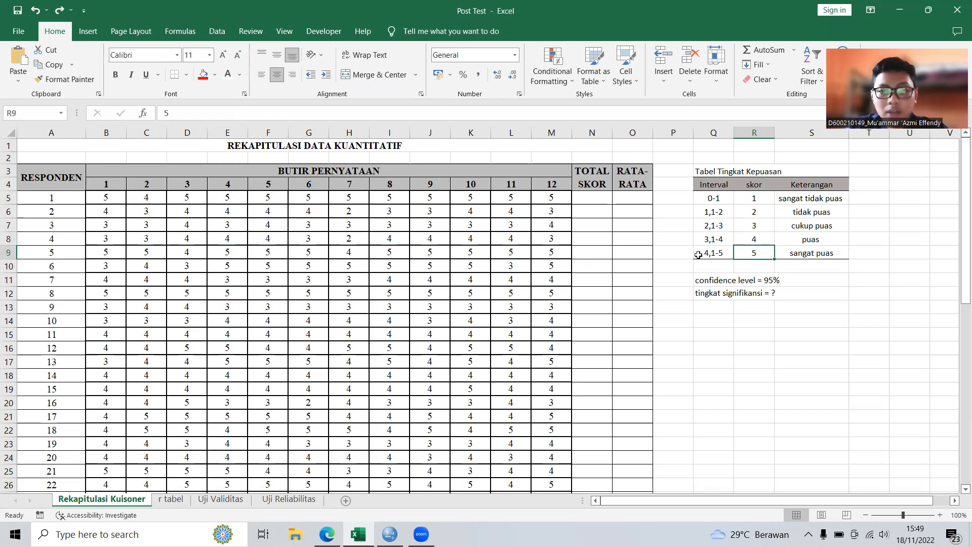
- Examine the empty total score and average columns down to the last respondent
{"action": "left_click", "coordinate": [600, 214]}
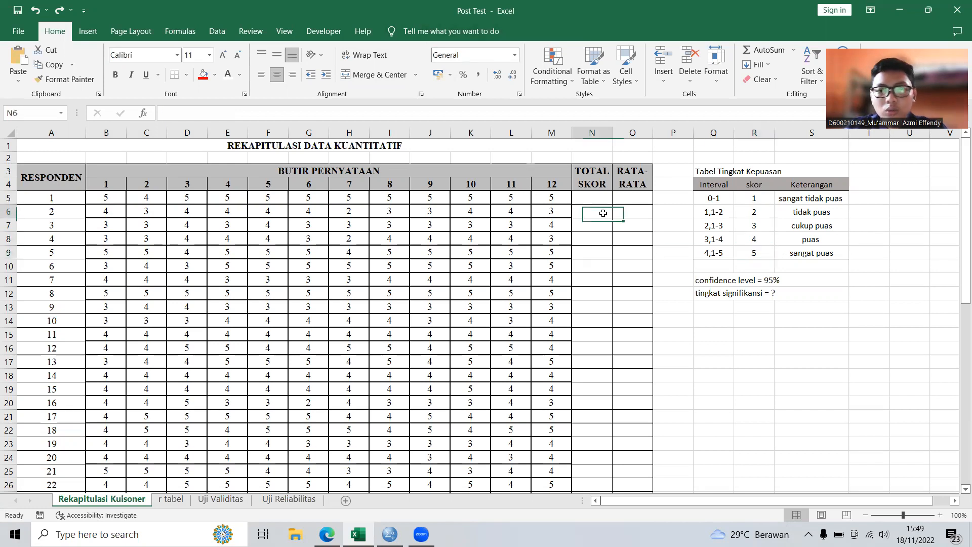
{"action": "left_click", "coordinate": [600, 242]}
{"action": "left_click", "coordinate": [600, 200]}
{"action": "left_click", "coordinate": [607, 236]}
{"action": "left_click", "coordinate": [114, 199]}
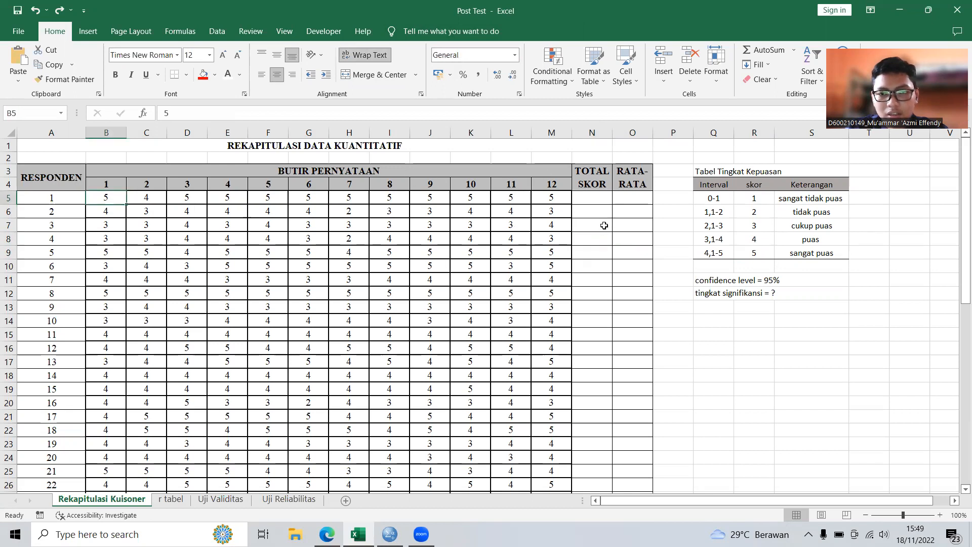
{"action": "left_click", "coordinate": [595, 199]}
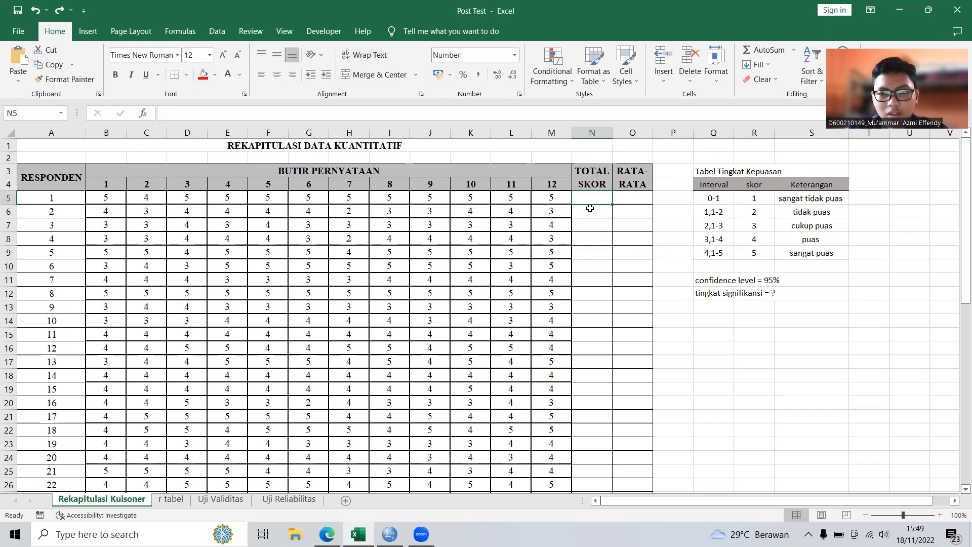
{"action": "left_click", "coordinate": [620, 197]}
{"action": "left_click", "coordinate": [592, 197]}
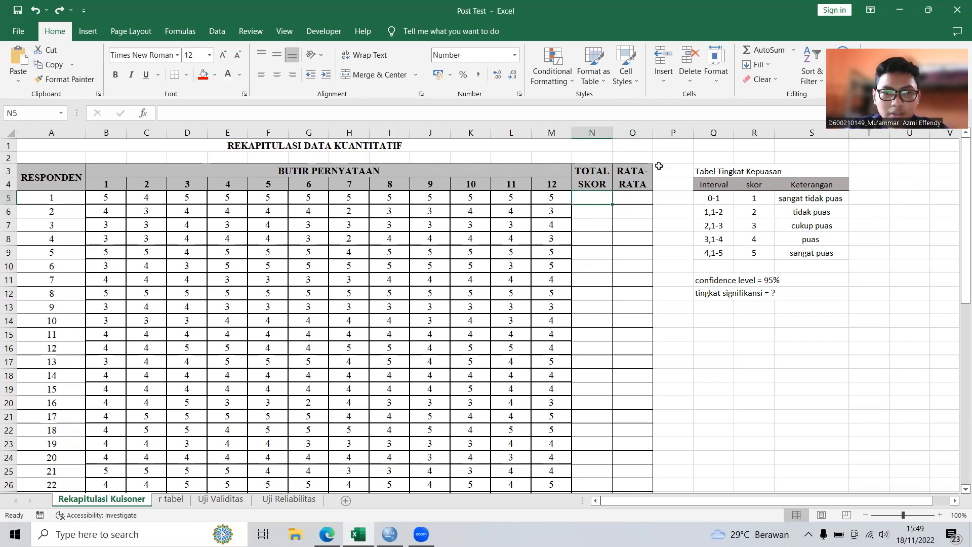
{"action": "scroll", "coordinate": [556, 288], "scroll_direction": "down", "scroll_amount": 5}
{"action": "scroll", "coordinate": [556, 289], "scroll_direction": "down", "scroll_amount": 6}
{"action": "scroll", "coordinate": [557, 264], "scroll_direction": "up", "scroll_amount": 12}
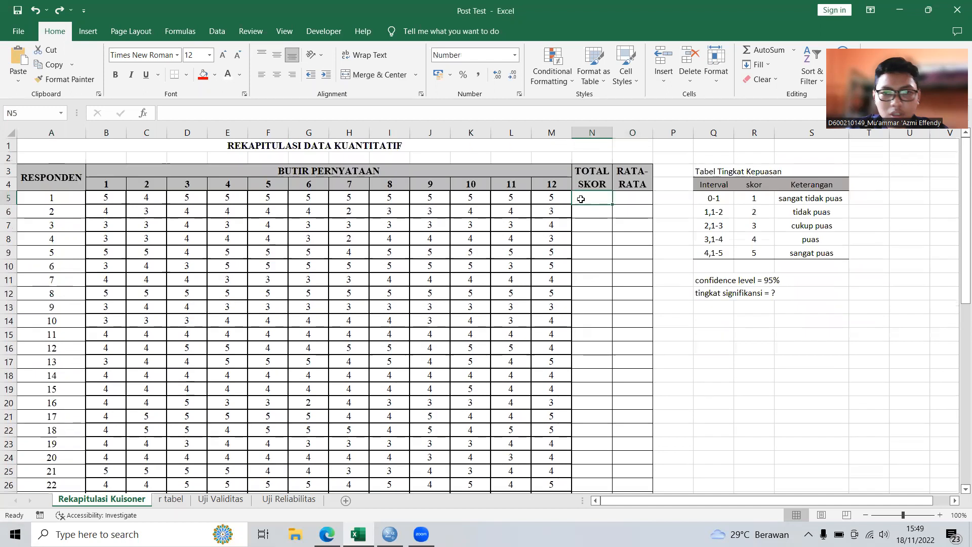
- Calculate respondent 1's total score in cell N5 with the formula =SUM(B5:M5)
{"action": "left_click", "coordinate": [602, 235]}
{"action": "left_click", "coordinate": [597, 200]}
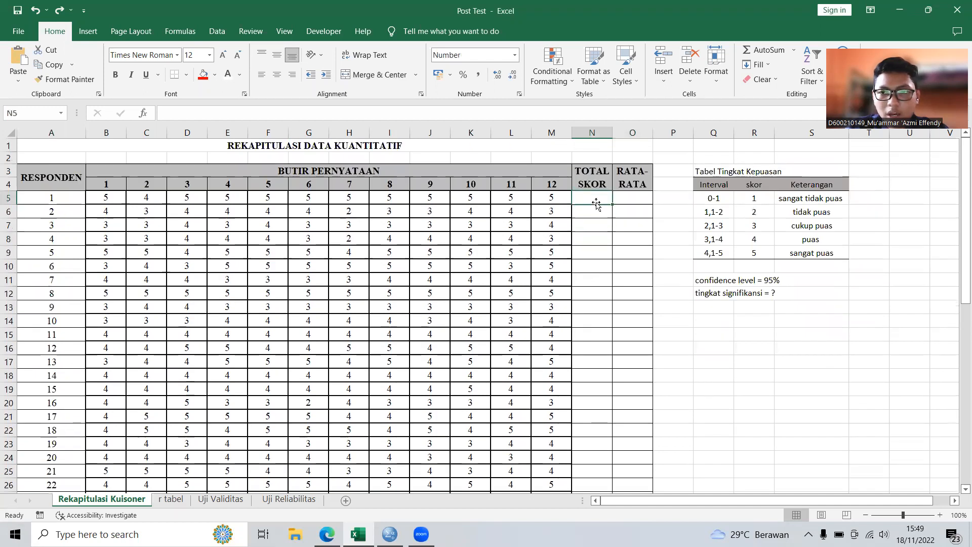
{"action": "type", "text": "=sum"}
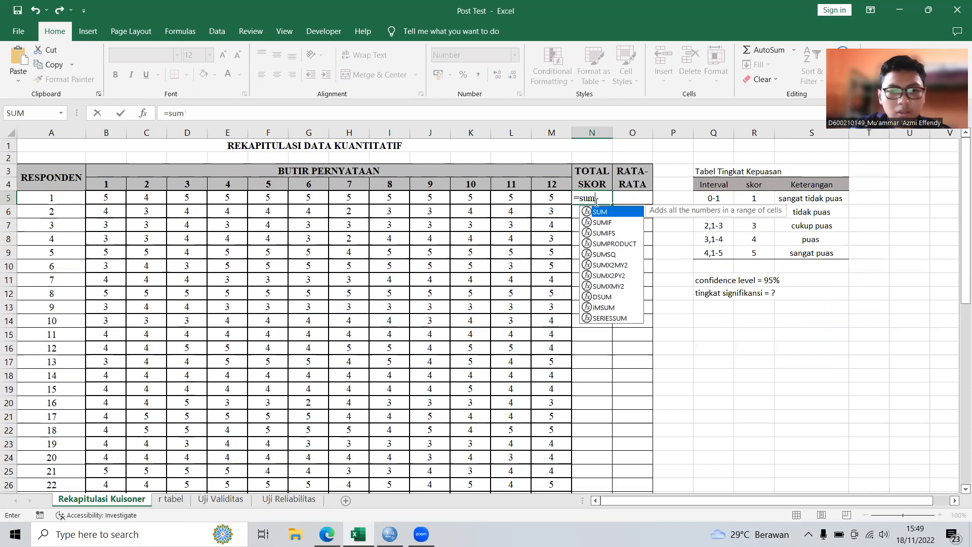
{"action": "type", "text": "("}
{"action": "left_click_drag", "start_coordinate": [105, 199], "coordinate": [552, 198]}
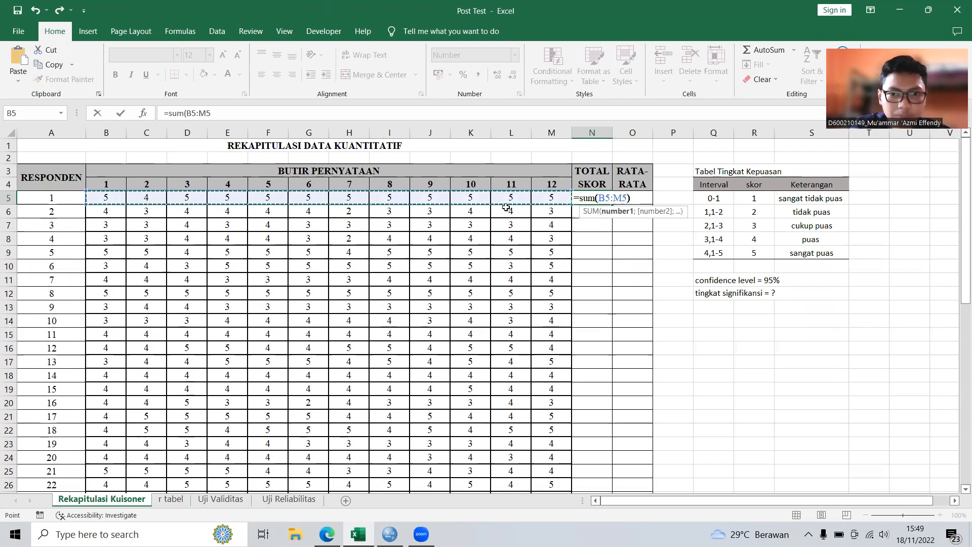
{"action": "key", "text": "Return"}
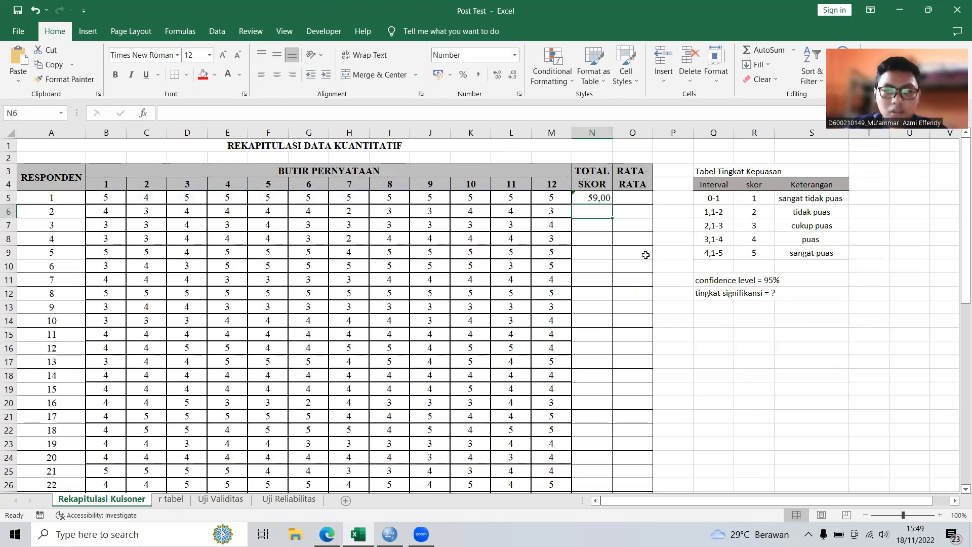
- Fill the total score formula from N5 down the column to the last respondent in row 54
{"action": "left_click", "coordinate": [600, 198]}
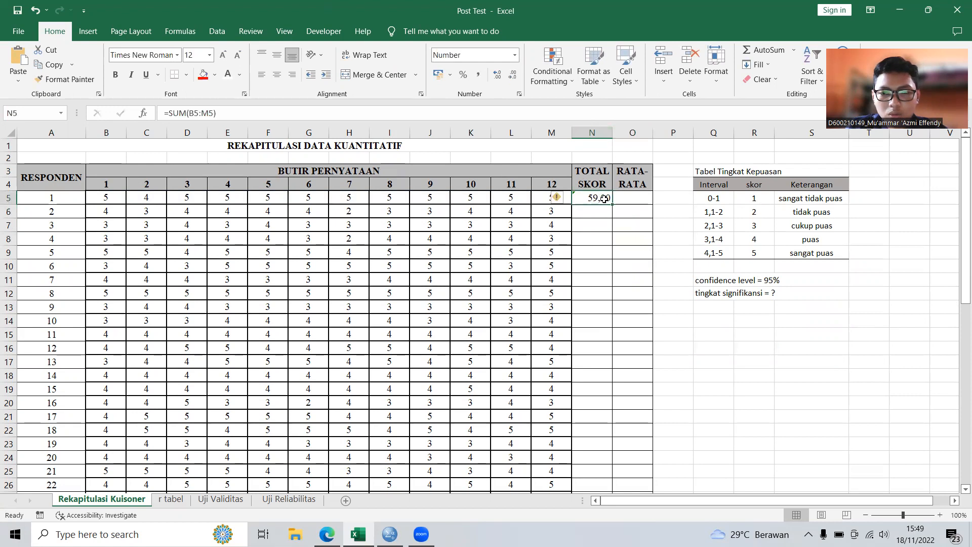
{"action": "left_click", "coordinate": [582, 253]}
{"action": "left_click", "coordinate": [589, 223]}
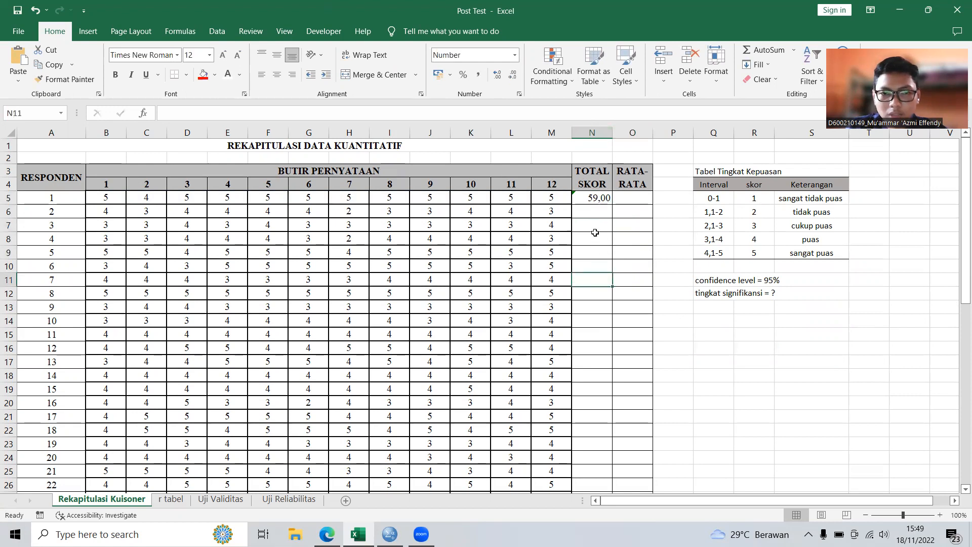
{"action": "left_click", "coordinate": [594, 215]}
{"action": "left_click", "coordinate": [595, 197]}
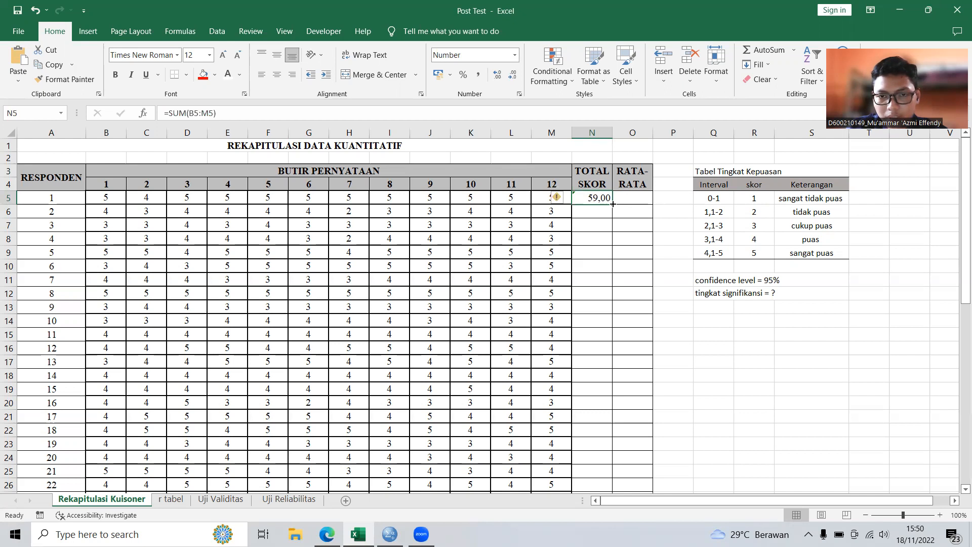
{"action": "double_click", "coordinate": [613, 204]}
- Check the filled total score column from the first respondent to the last
{"action": "scroll", "coordinate": [601, 233], "scroll_direction": "down", "scroll_amount": 3}
{"action": "scroll", "coordinate": [601, 233], "scroll_direction": "up", "scroll_amount": 3}
{"action": "key", "text": "Down"}
{"action": "scroll", "coordinate": [601, 233], "scroll_direction": "down", "scroll_amount": 15}
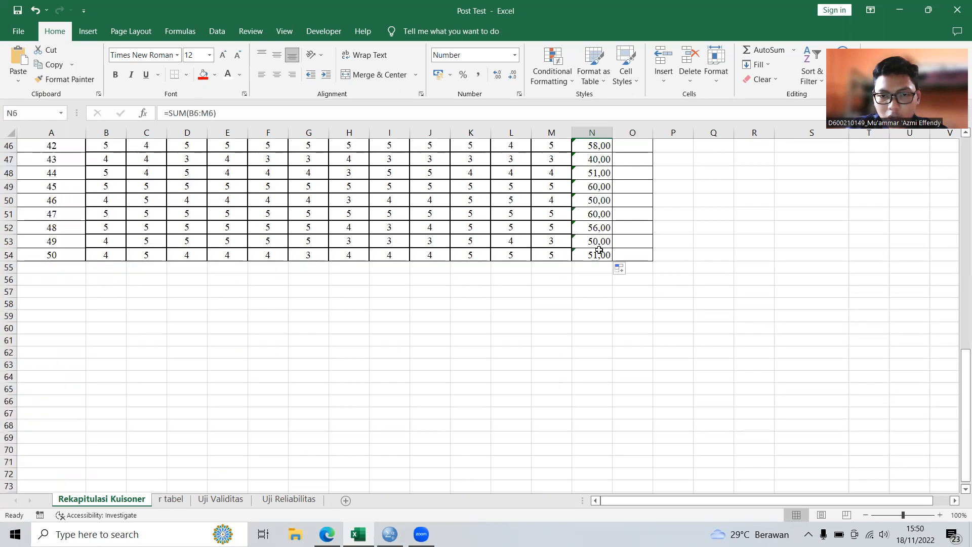
{"action": "scroll", "coordinate": [599, 250], "scroll_direction": "up", "scroll_amount": 4}
{"action": "scroll", "coordinate": [598, 250], "scroll_direction": "up", "scroll_amount": 11}
{"action": "scroll", "coordinate": [599, 249], "scroll_direction": "down", "scroll_amount": 13}
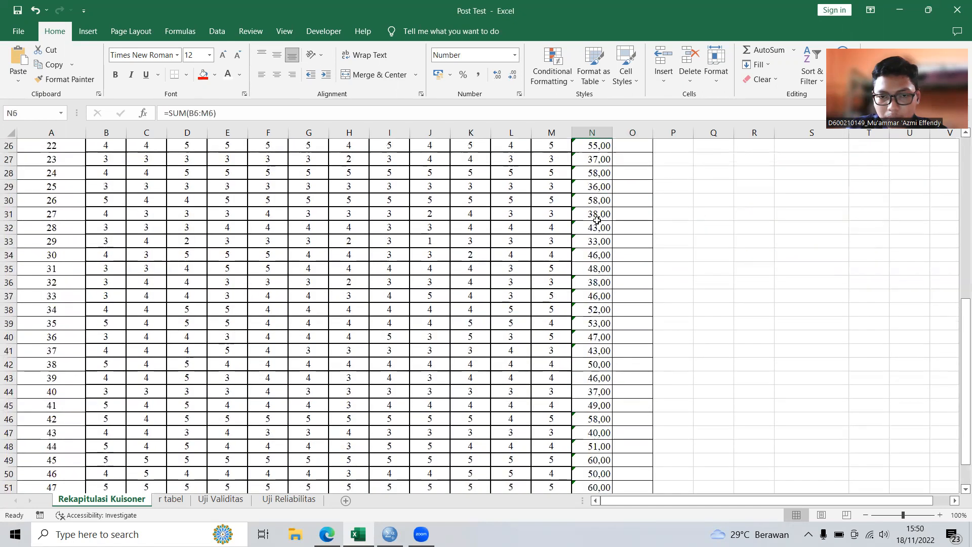
{"action": "scroll", "coordinate": [598, 324], "scroll_direction": "up", "scroll_amount": 13}
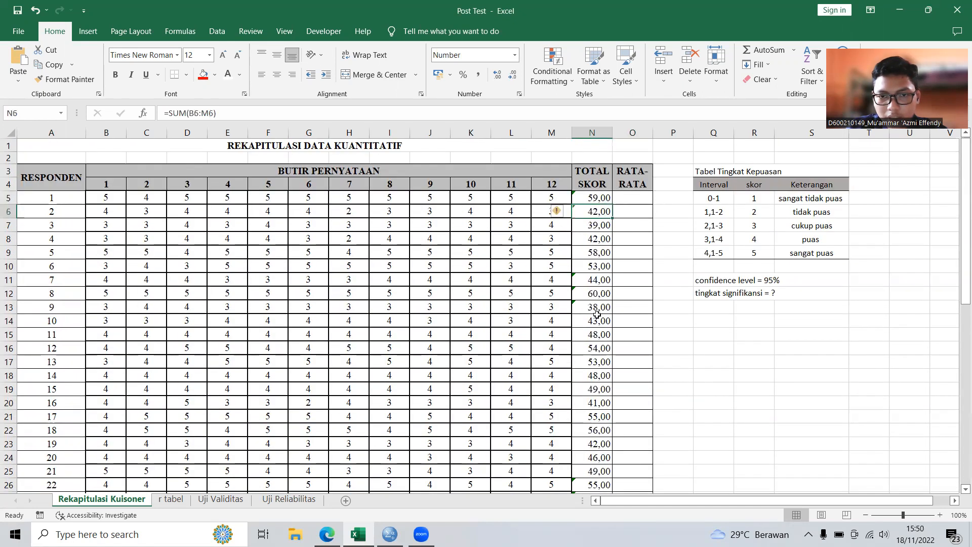
{"action": "scroll", "coordinate": [576, 281], "scroll_direction": "down", "scroll_amount": 7}
{"action": "scroll", "coordinate": [575, 281], "scroll_direction": "up", "scroll_amount": 7}
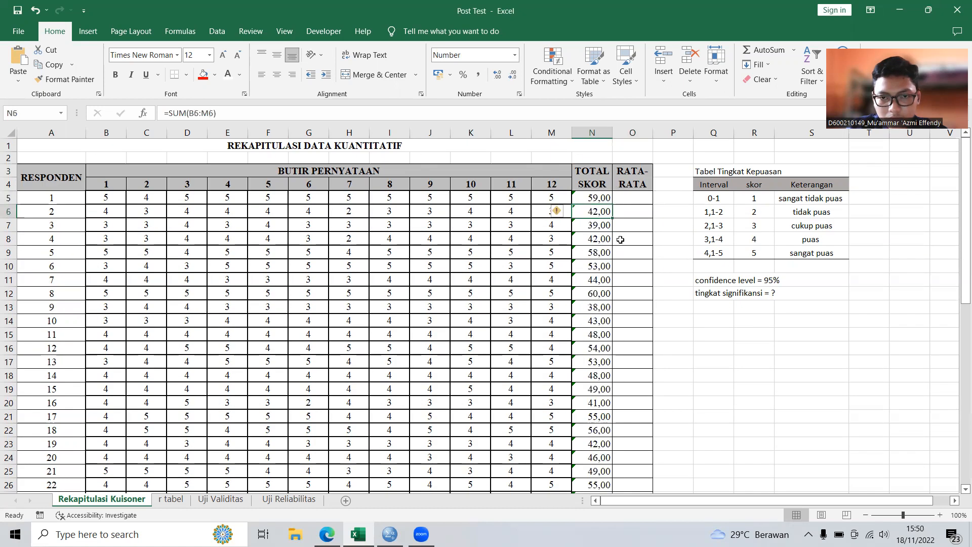
- Calculate respondent 1's average score in cell O5 with the formula =AVERAGE(B5:M5)
{"action": "left_click", "coordinate": [625, 201]}
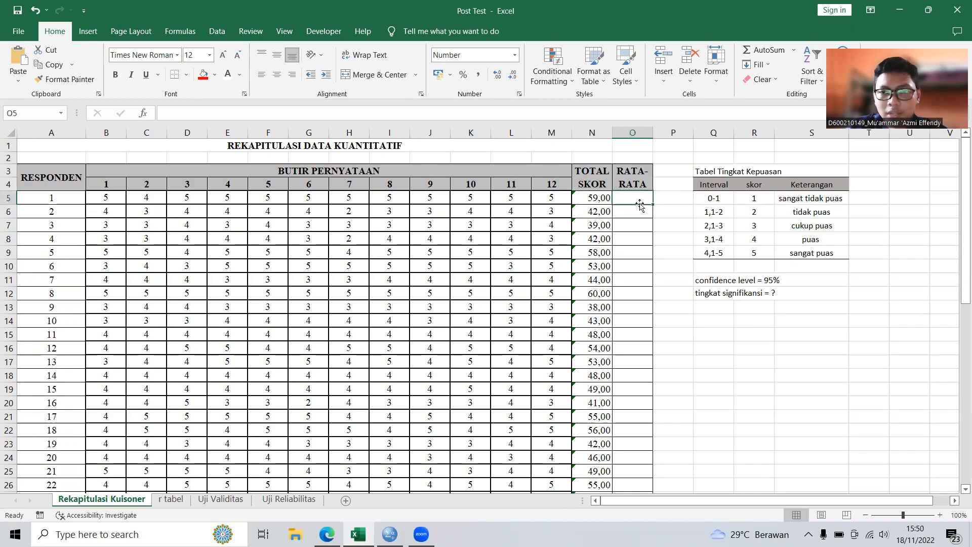
{"action": "type", "text": "=AVE"}
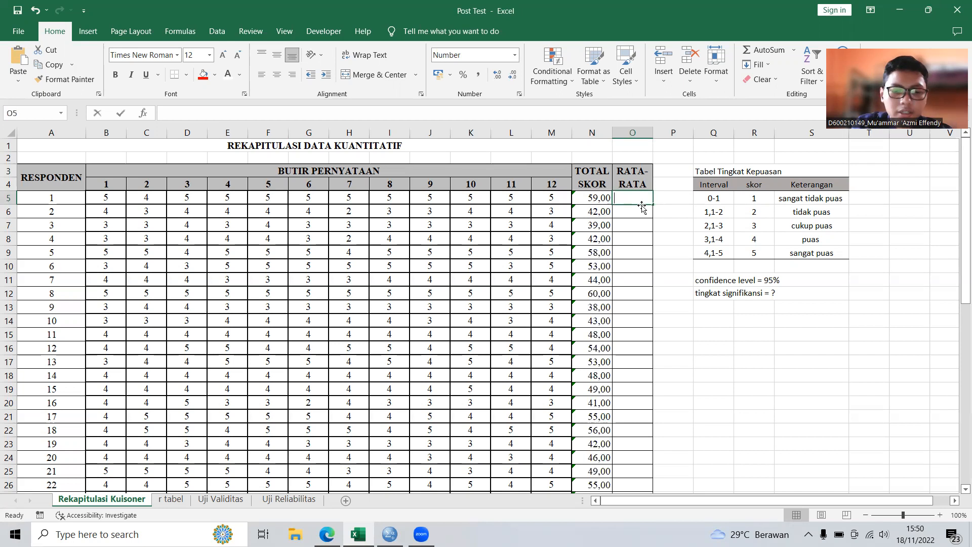
{"action": "type", "text": "RAGE"}
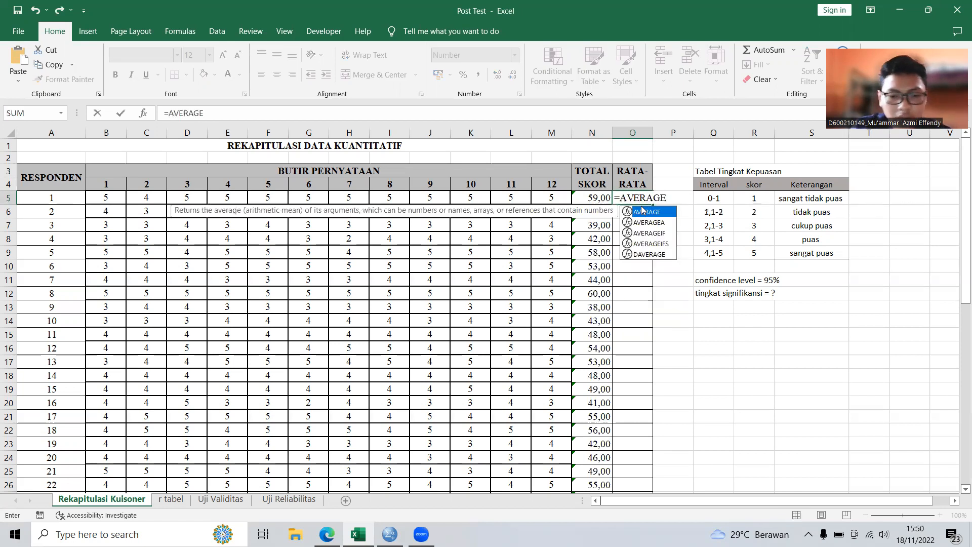
{"action": "double_click", "coordinate": [642, 211]}
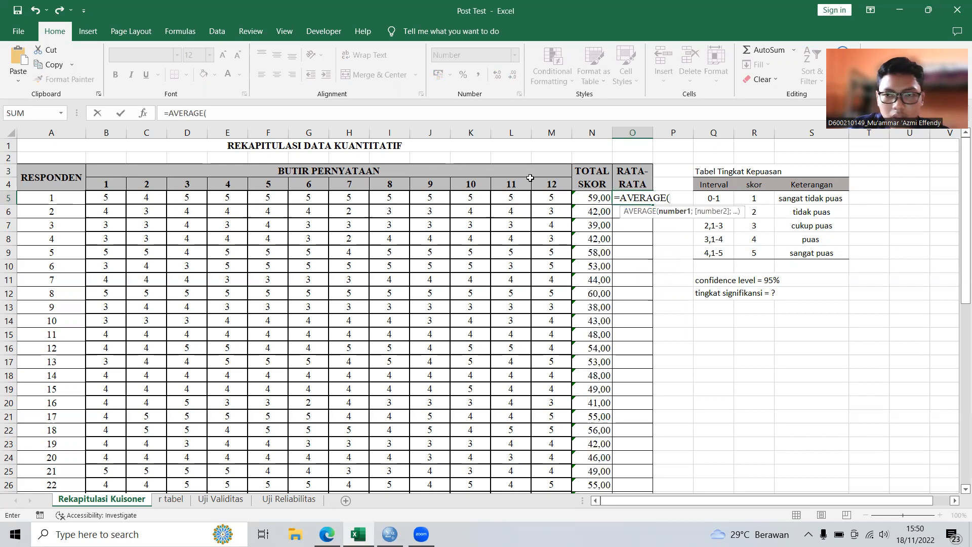
{"action": "left_click_drag", "start_coordinate": [97, 195], "coordinate": [552, 195]}
{"action": "type", "text": ")"}
{"action": "key", "text": "Return"}
- Fill the average formula from O5 down to the last respondent and check the column
{"action": "left_click", "coordinate": [631, 201]}
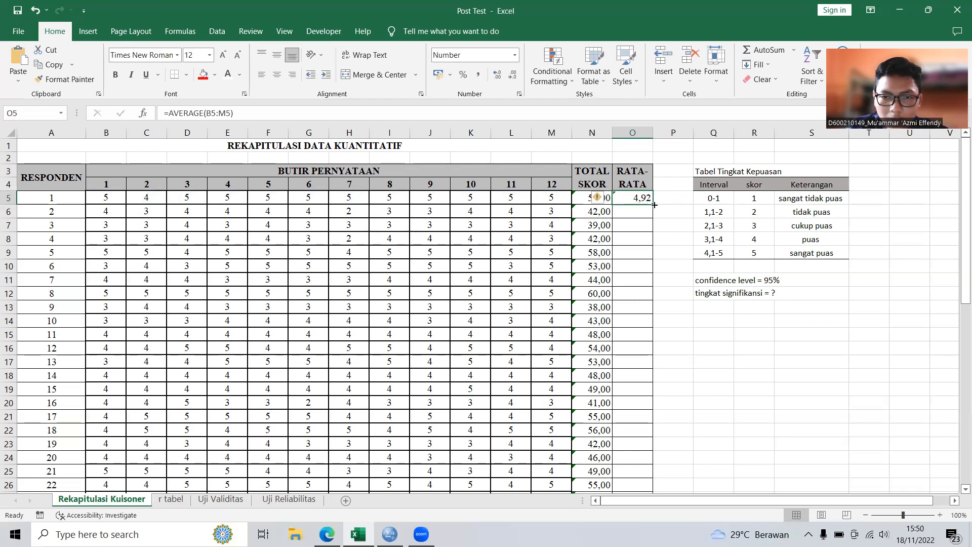
{"action": "double_click", "coordinate": [652, 204]}
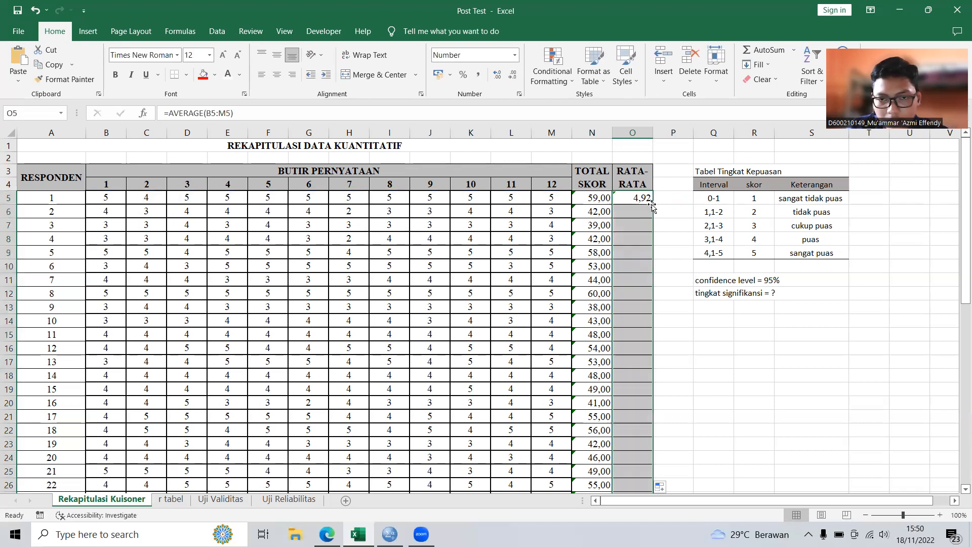
{"action": "scroll", "coordinate": [653, 264], "scroll_direction": "down", "scroll_amount": 1}
{"action": "scroll", "coordinate": [653, 263], "scroll_direction": "down", "scroll_amount": 14}
{"action": "scroll", "coordinate": [638, 278], "scroll_direction": "up", "scroll_amount": 15}
{"action": "left_click", "coordinate": [681, 322]}
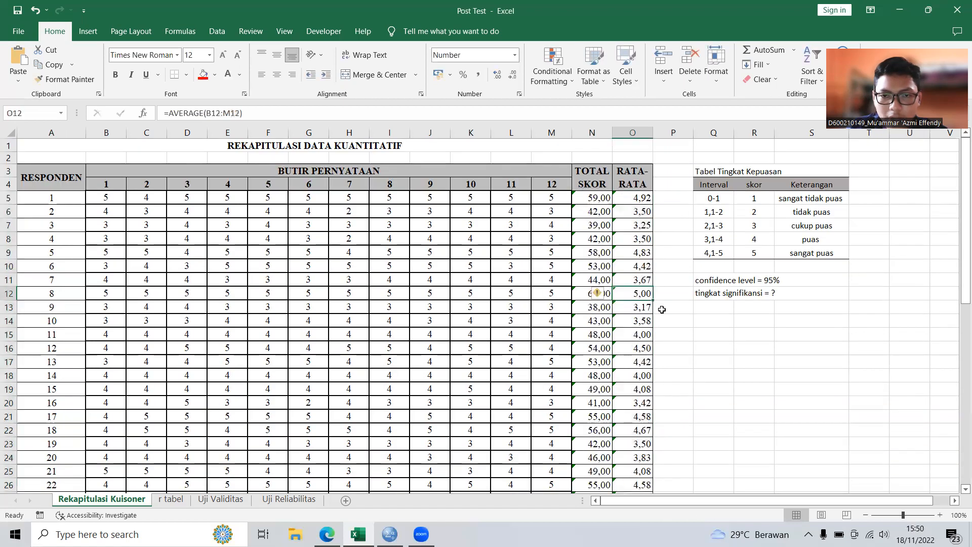
- Examine the averages alongside the satisfaction table and the confidence and significance level notes beneath it
{"action": "left_click", "coordinate": [675, 214]}
{"action": "left_click", "coordinate": [673, 193]}
{"action": "left_click", "coordinate": [669, 234]}
{"action": "left_click", "coordinate": [671, 306]}
{"action": "left_click", "coordinate": [807, 317]}
{"action": "left_click", "coordinate": [749, 319]}
{"action": "left_click", "coordinate": [647, 269]}
{"action": "left_click", "coordinate": [675, 279]}
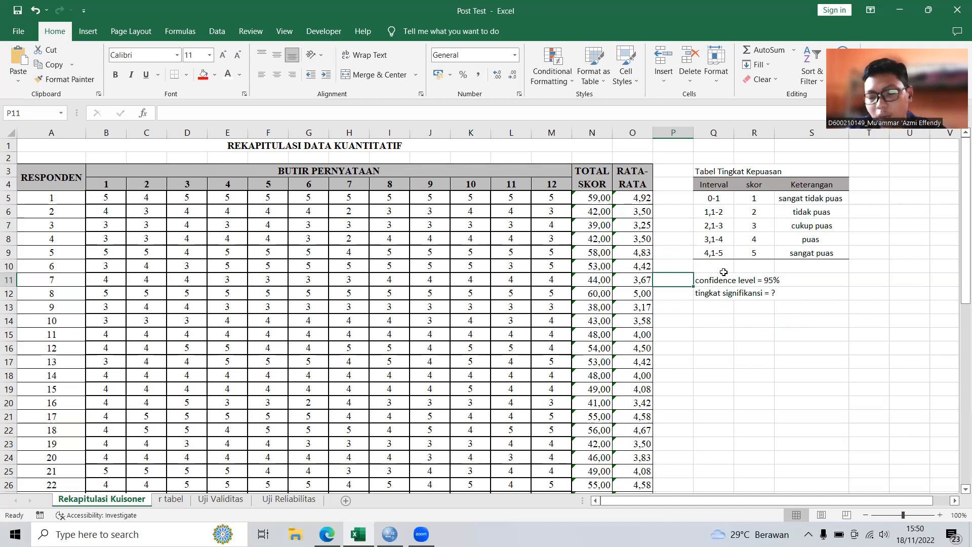
{"action": "left_click", "coordinate": [742, 297]}
{"action": "left_click", "coordinate": [714, 300]}
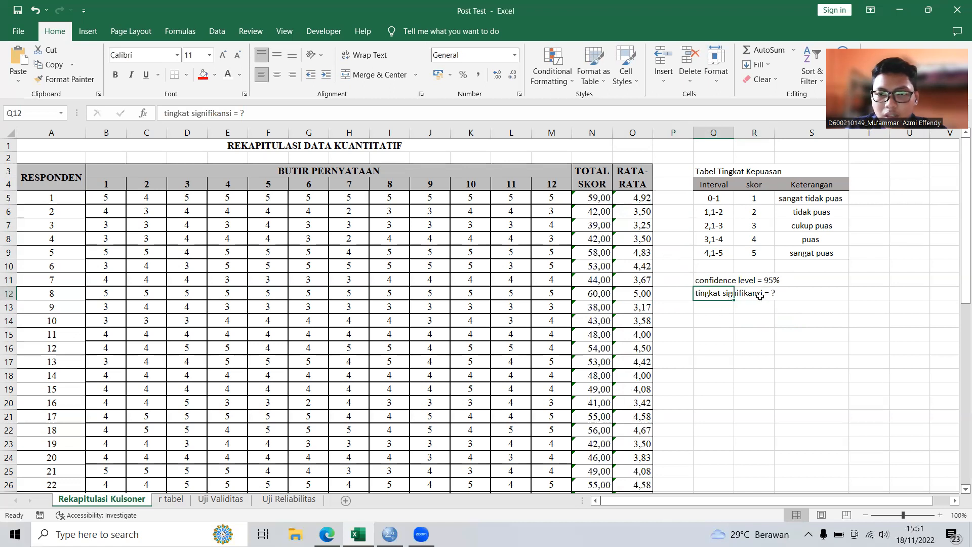
{"action": "left_click", "coordinate": [715, 306]}
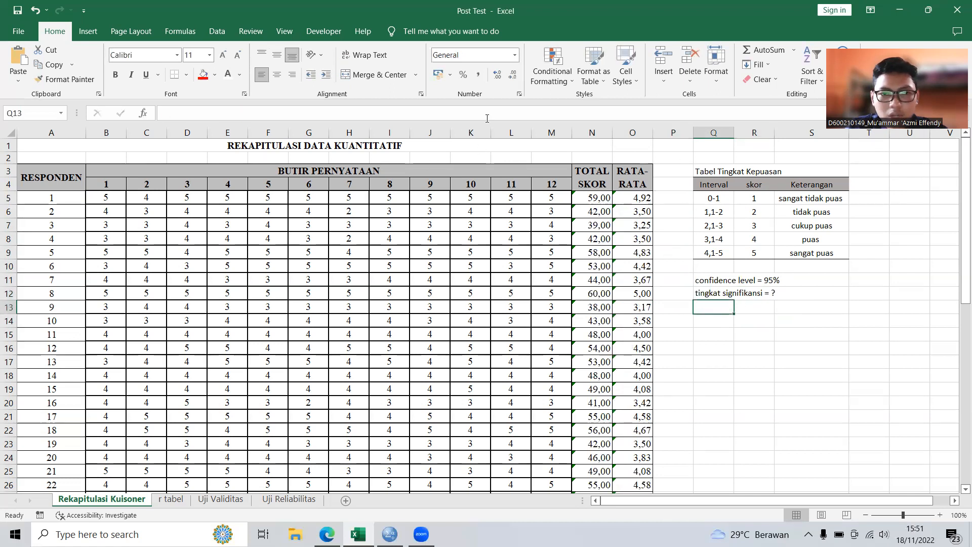
- Calculate the significance level in cell Q13 with the formula =1-0,95
{"action": "type", "text": "=1-0,95"}
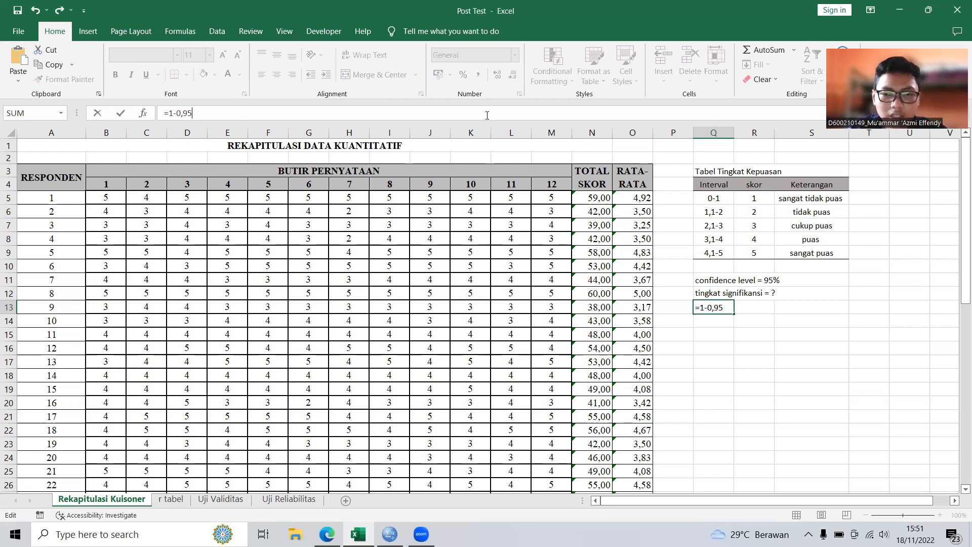
{"action": "key", "text": "Return"}
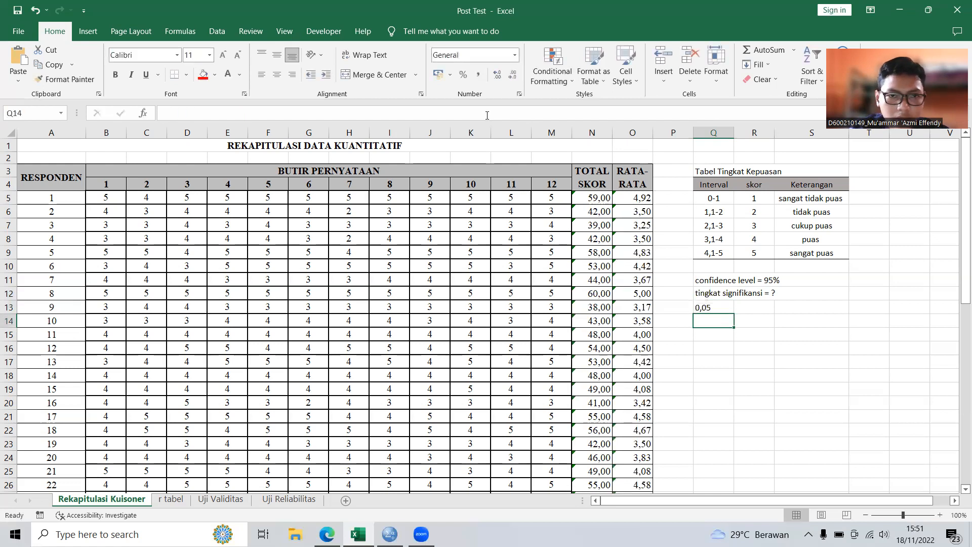
{"action": "left_click", "coordinate": [721, 297]}
{"action": "left_click", "coordinate": [724, 307]}
{"action": "left_click", "coordinate": [769, 310]}
{"action": "left_click", "coordinate": [705, 307]}
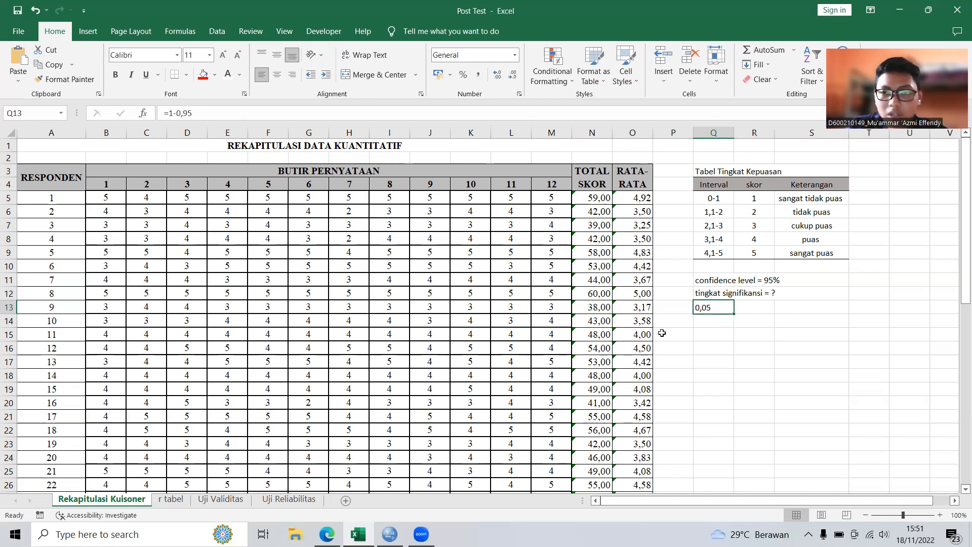
- Examine the Uji Dua Arah table on the r tabel sheet, from Tingkat Signifikansi through N and dF to r-tabel
{"action": "left_click", "coordinate": [180, 500]}
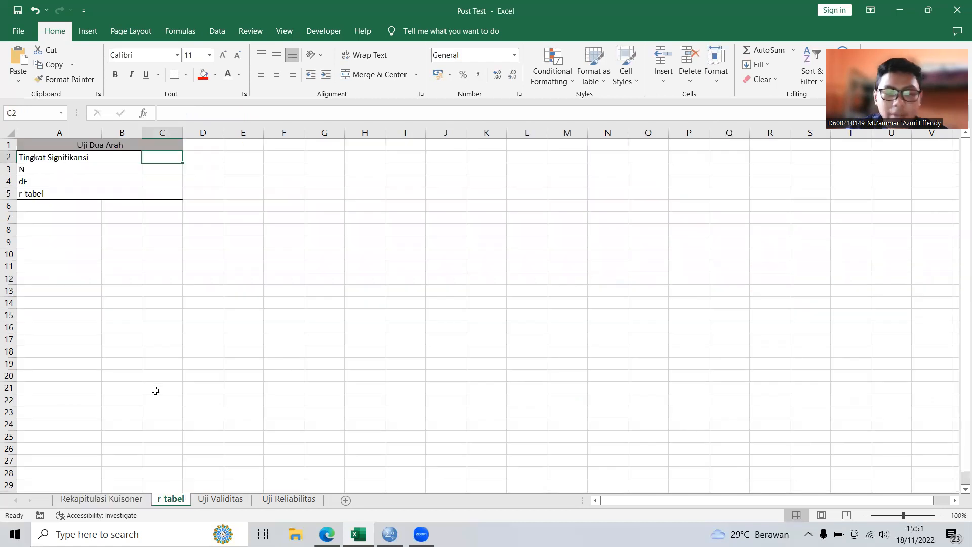
{"action": "left_click", "coordinate": [152, 184]}
{"action": "left_click", "coordinate": [89, 155]}
{"action": "left_click", "coordinate": [154, 171]}
{"action": "left_click", "coordinate": [195, 167]}
{"action": "left_click", "coordinate": [116, 158]}
{"action": "left_click", "coordinate": [152, 160]}
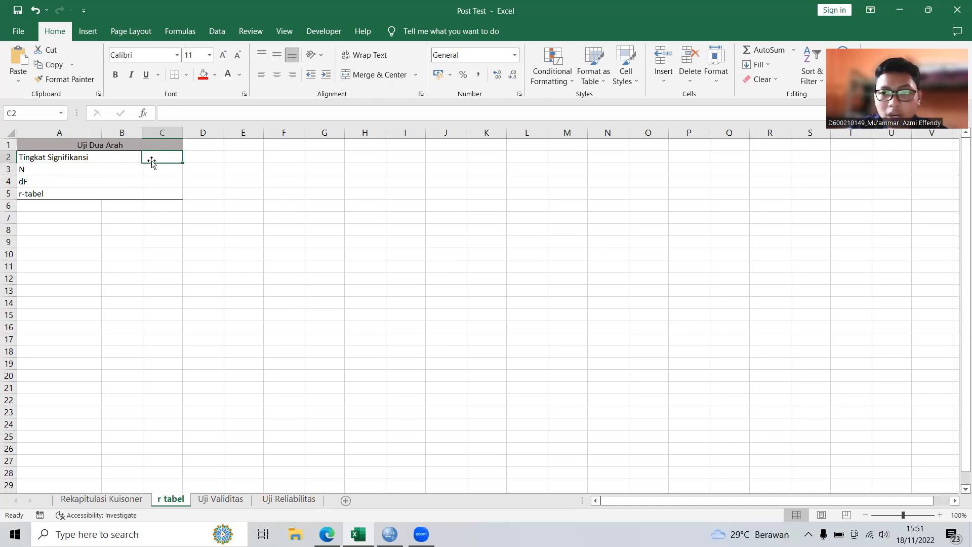
{"action": "left_click", "coordinate": [157, 169]}
{"action": "left_click", "coordinate": [157, 182]}
{"action": "left_click", "coordinate": [158, 192]}
{"action": "left_click", "coordinate": [78, 162]}
{"action": "left_click", "coordinate": [152, 160]}
{"action": "left_click", "coordinate": [100, 168]}
{"action": "left_click", "coordinate": [150, 169]}
{"action": "left_click", "coordinate": [124, 170]}
{"action": "left_click", "coordinate": [105, 183]}
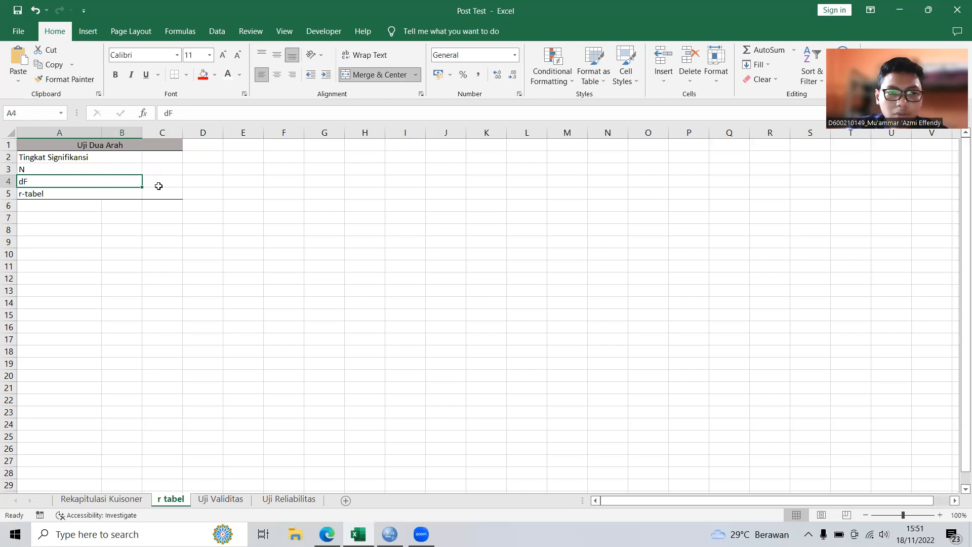
{"action": "left_click", "coordinate": [121, 195]}
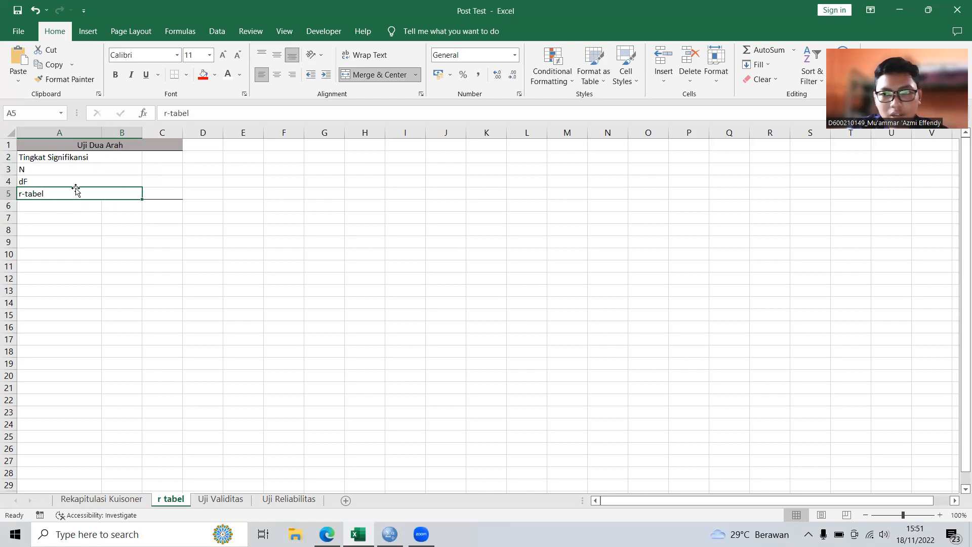
- Fill in the Uji Dua Arah table with Tingkat Signifikansi 0,05 in C2 and N 50 in C3
{"action": "left_click", "coordinate": [161, 158]}
{"action": "type", "text": "0,05"}
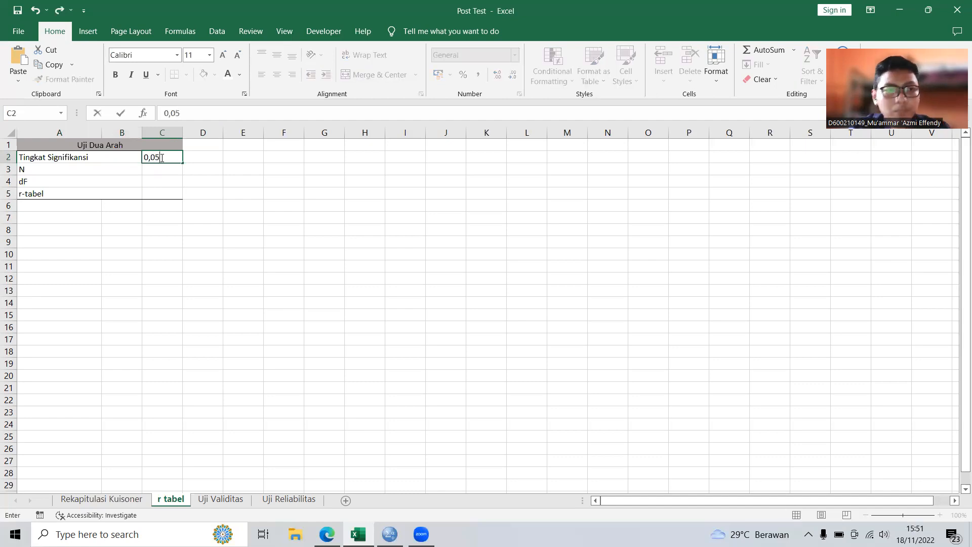
{"action": "left_click", "coordinate": [163, 169]}
{"action": "type", "text": "50"}
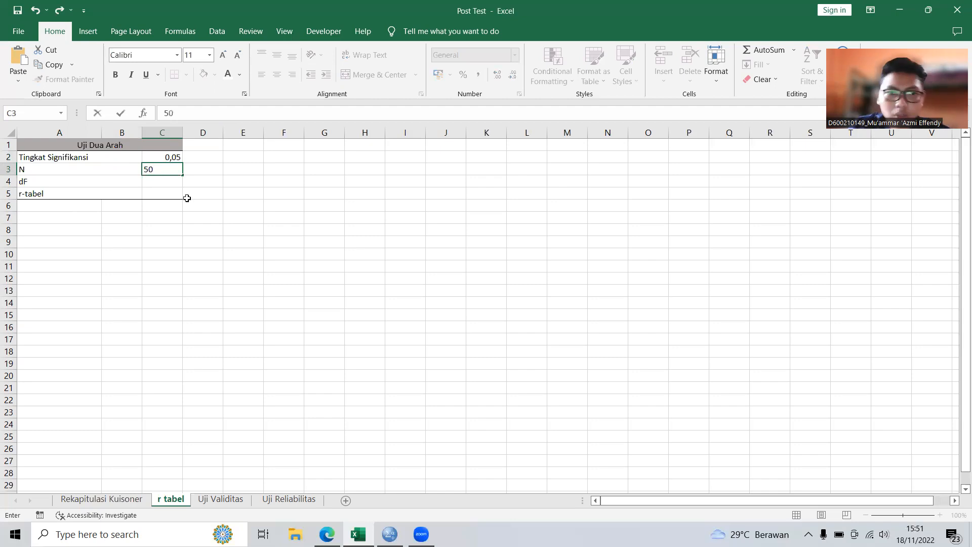
{"action": "left_click", "coordinate": [187, 198]}
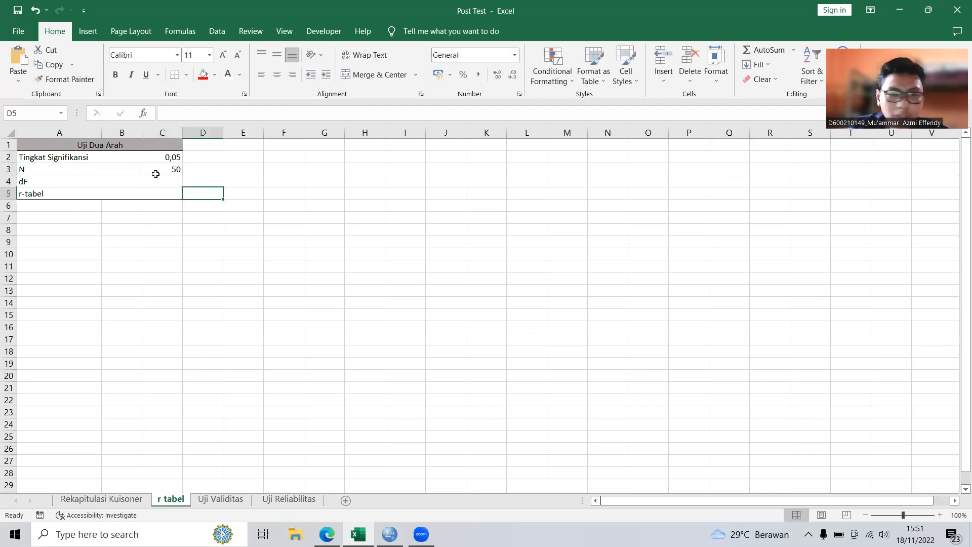
- Calculate the dF value in cell C4 with the formula =50-2
{"action": "left_click", "coordinate": [162, 179]}
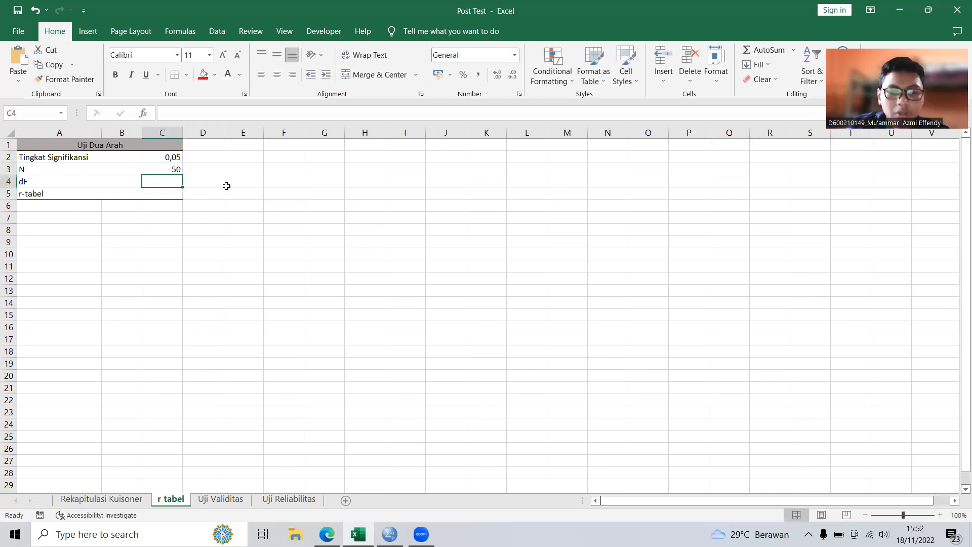
{"action": "type", "text": "="}
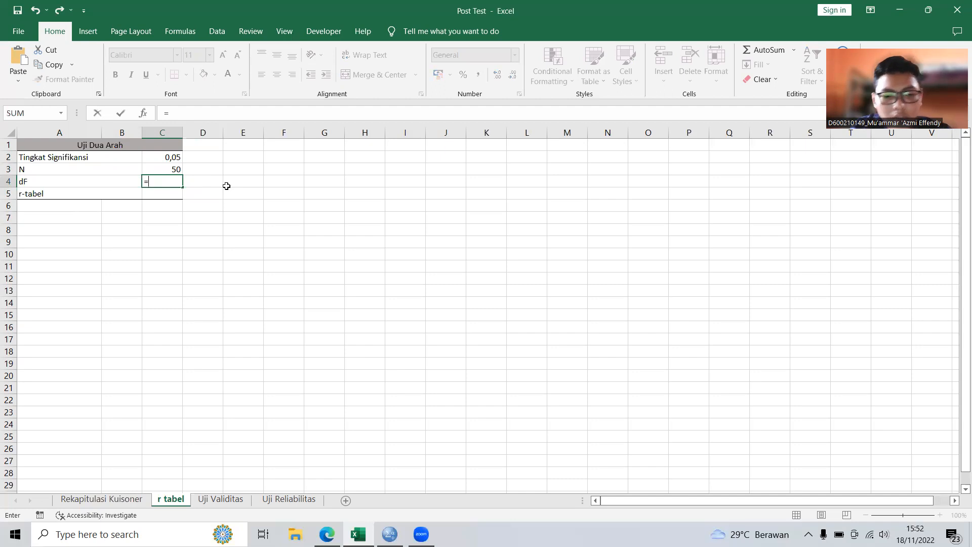
{"action": "type", "text": "50-2"}
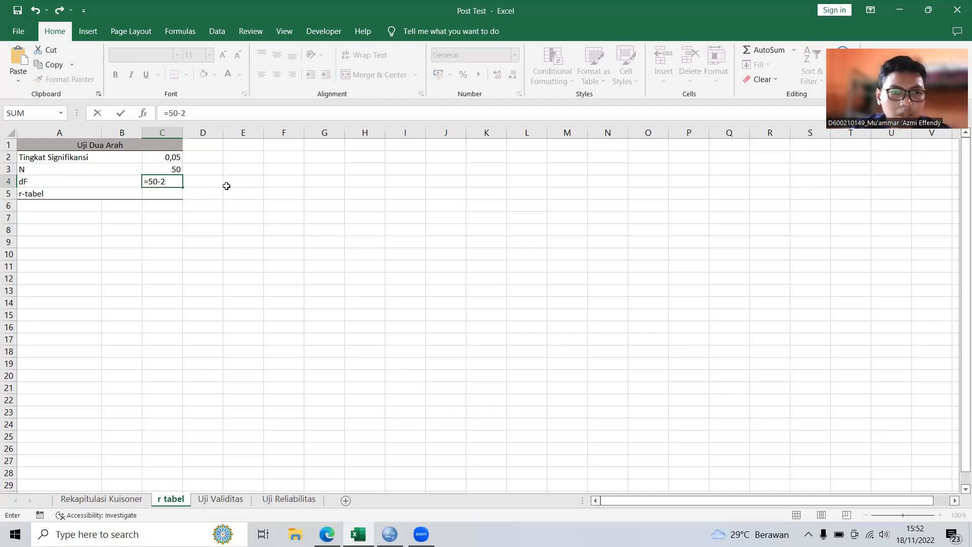
{"action": "key", "text": "Return"}
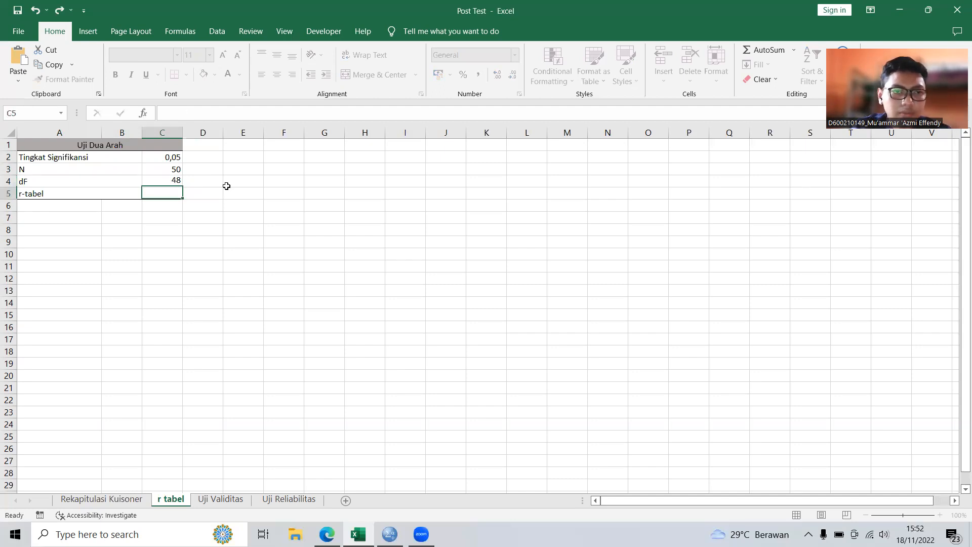
{"action": "left_click", "coordinate": [312, 251]}
{"action": "left_click", "coordinate": [161, 242]}
{"action": "left_click", "coordinate": [69, 217]}
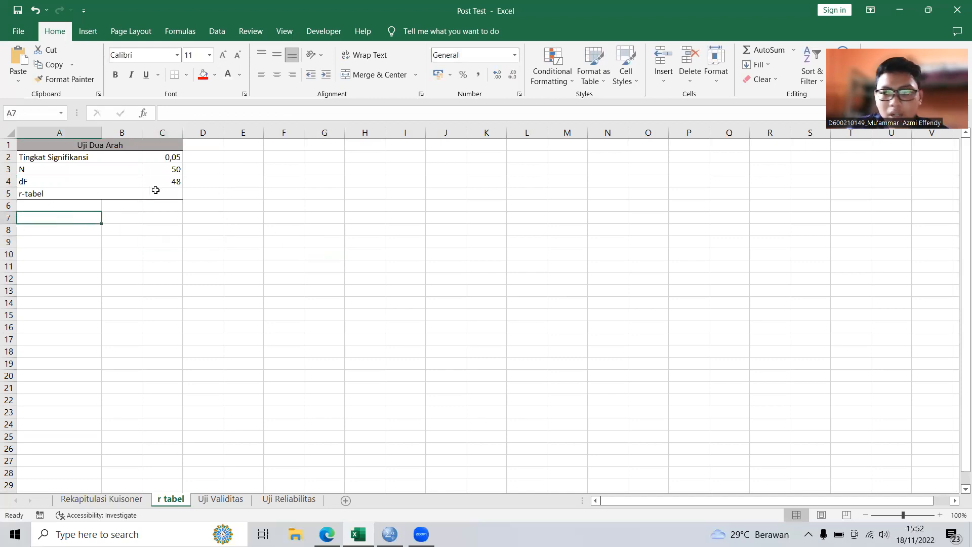
- Switch to tabel-r.pdf in the browser and copy the r value for df 48 at the two-way significance level 0.05
{"action": "left_click", "coordinate": [327, 534]}
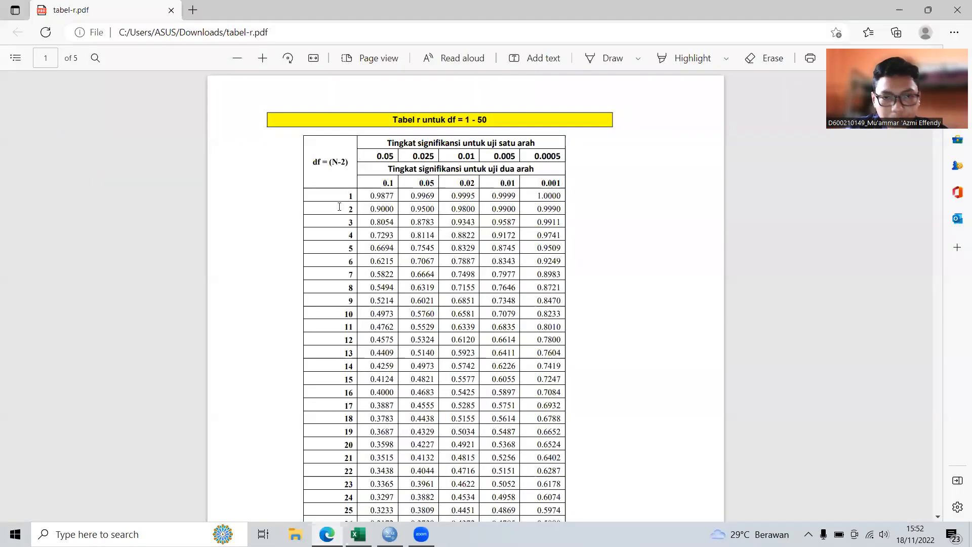
{"action": "left_click_drag", "start_coordinate": [384, 166], "coordinate": [531, 174]}
{"action": "left_click", "coordinate": [540, 172]}
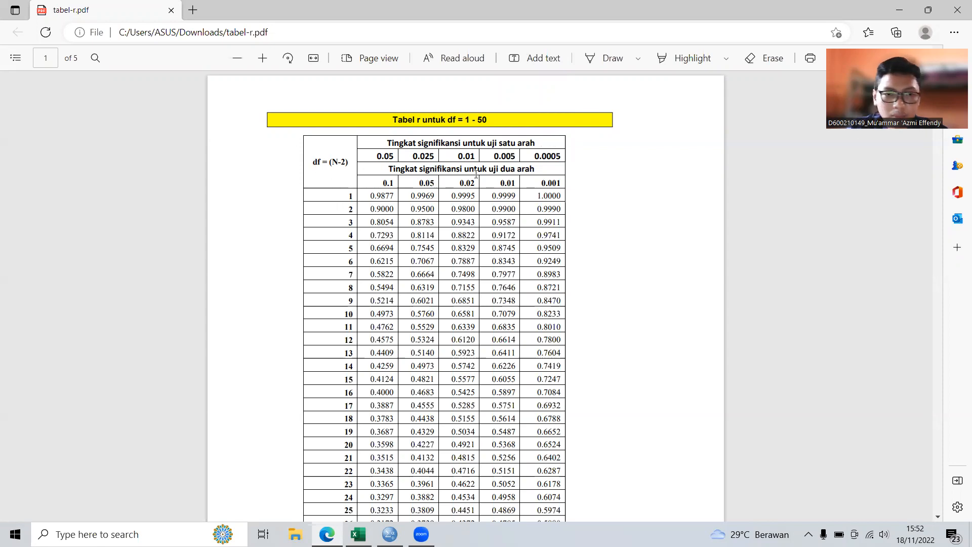
{"action": "scroll", "coordinate": [419, 195], "scroll_direction": "down", "scroll_amount": 10}
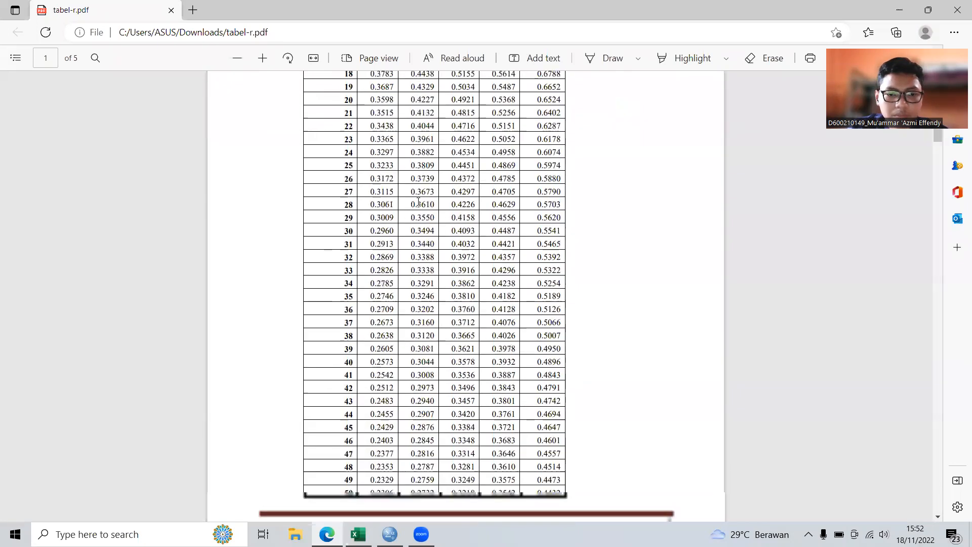
{"action": "left_click_drag", "start_coordinate": [410, 331], "coordinate": [436, 335]}
{"action": "key", "text": "ctrl+c"}
{"action": "left_click", "coordinate": [438, 333]}
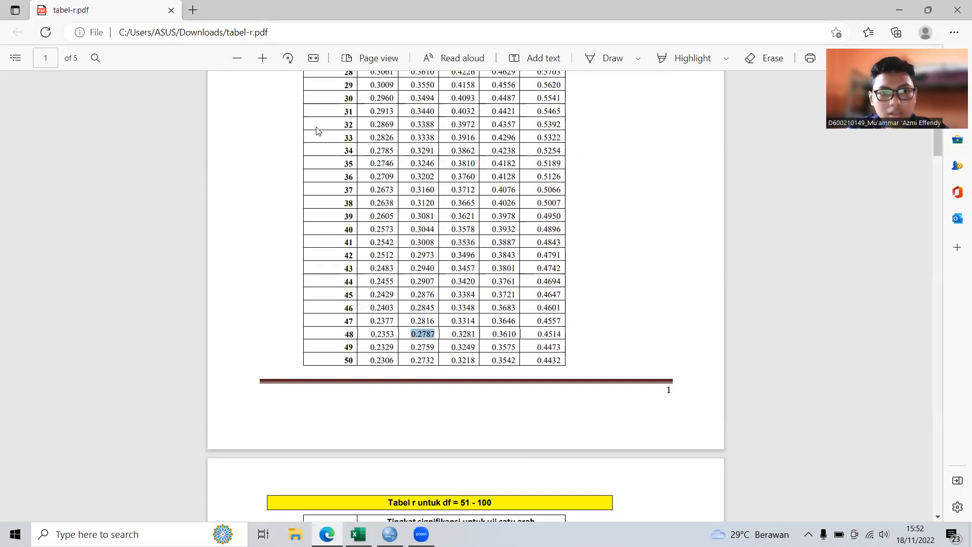
- Return to the Excel workbook and paste the copied r value into C5 for r-tabel, written with a decimal comma as 0,2787
{"action": "left_click", "coordinate": [358, 533]}
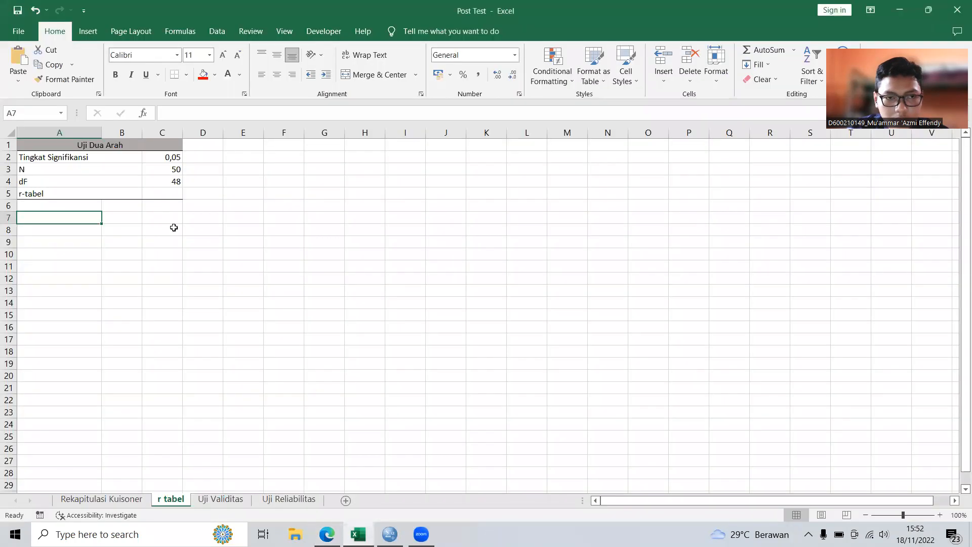
{"action": "left_click", "coordinate": [170, 193]}
{"action": "left_click", "coordinate": [195, 114]}
{"action": "key", "text": "ctrl+v"}
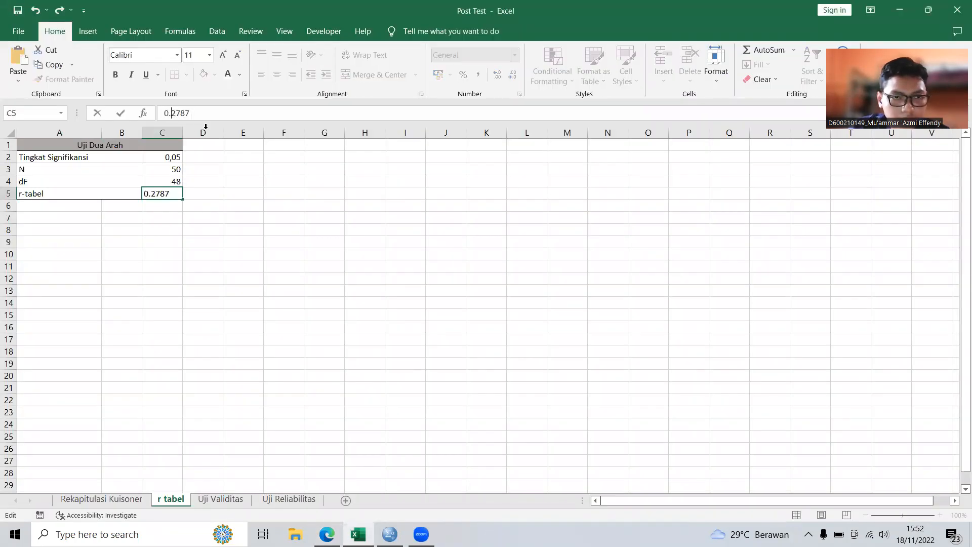
{"action": "key", "text": "BackSpace"}
{"action": "type", "text": ","}
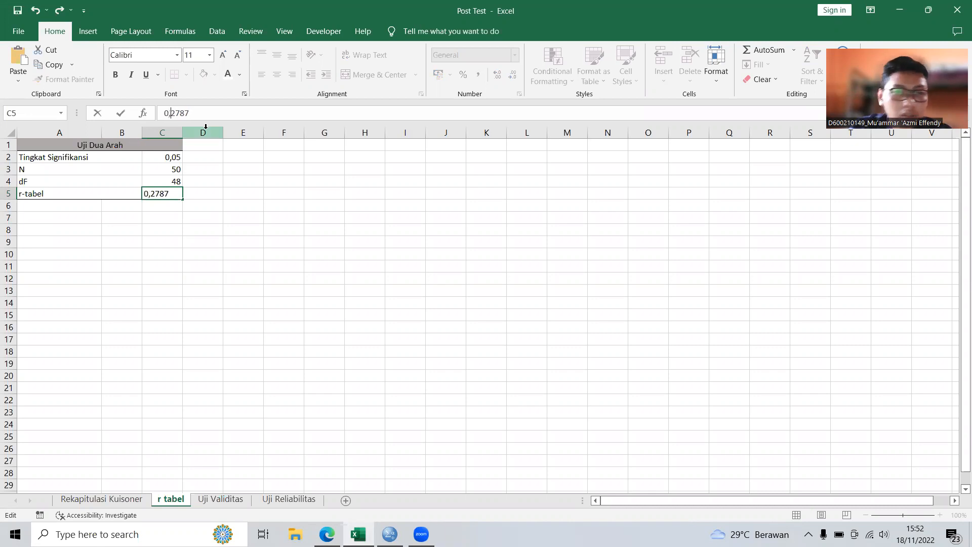
{"action": "left_click", "coordinate": [308, 259]}
{"action": "left_click", "coordinate": [100, 191]}
{"action": "left_click", "coordinate": [202, 169]}
{"action": "left_click", "coordinate": [106, 157]}
{"action": "left_click", "coordinate": [202, 180]}
{"action": "left_click", "coordinate": [119, 193]}
{"action": "left_click", "coordinate": [135, 219]}
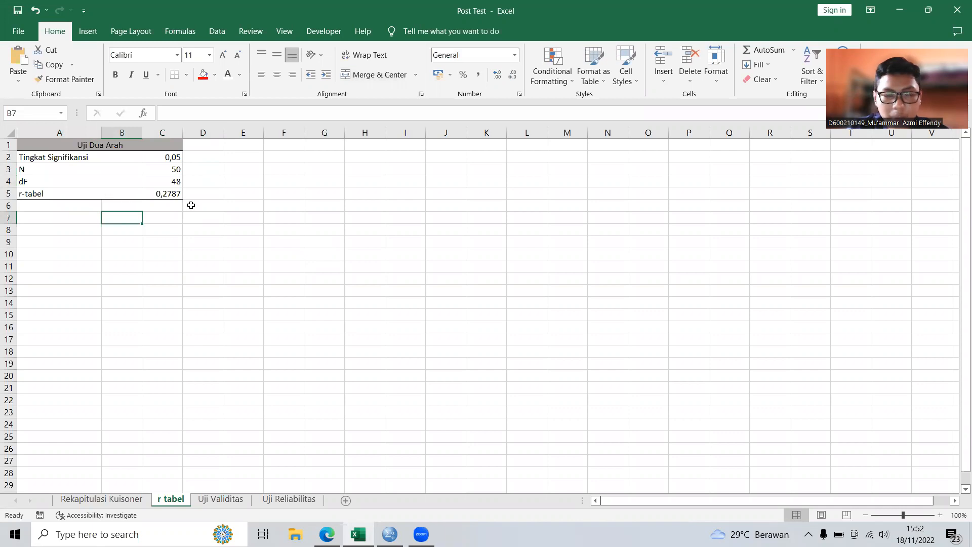
{"action": "left_click", "coordinate": [193, 217]}
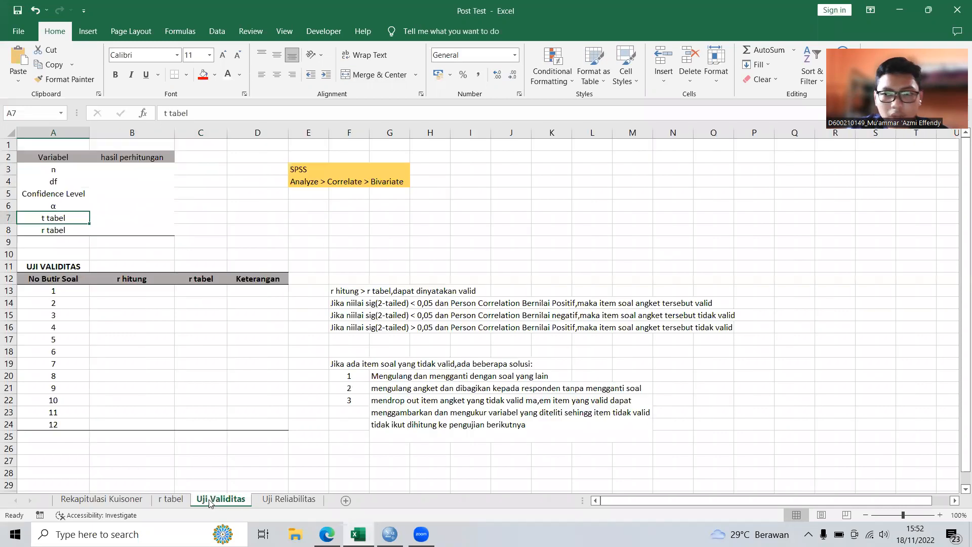
- On the Uji Validitas sheet, change the first variable's label in cell A3 to capital N
{"action": "left_click", "coordinate": [220, 499]}
{"action": "left_click", "coordinate": [199, 221]}
{"action": "left_click", "coordinate": [53, 171]}
{"action": "type", "text": "N"}
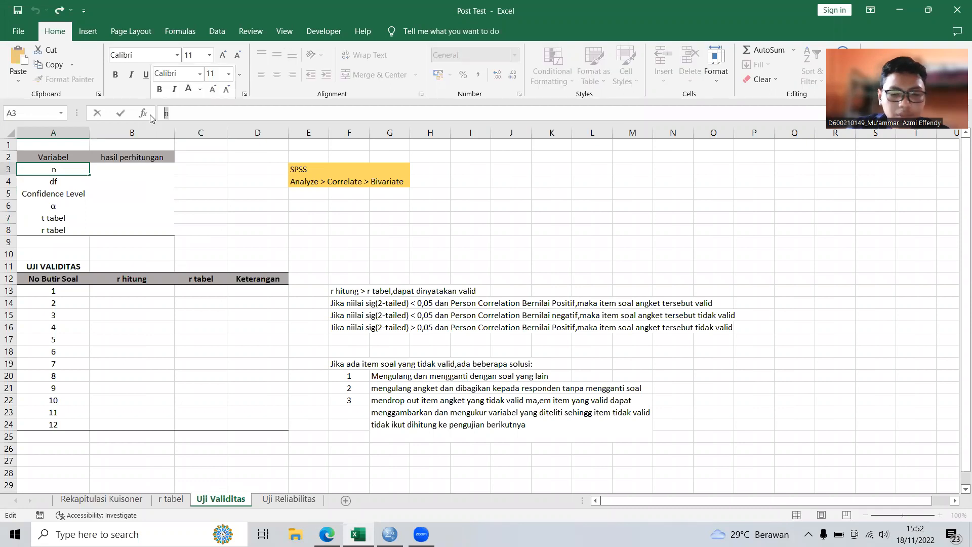
{"action": "left_click", "coordinate": [252, 251]}
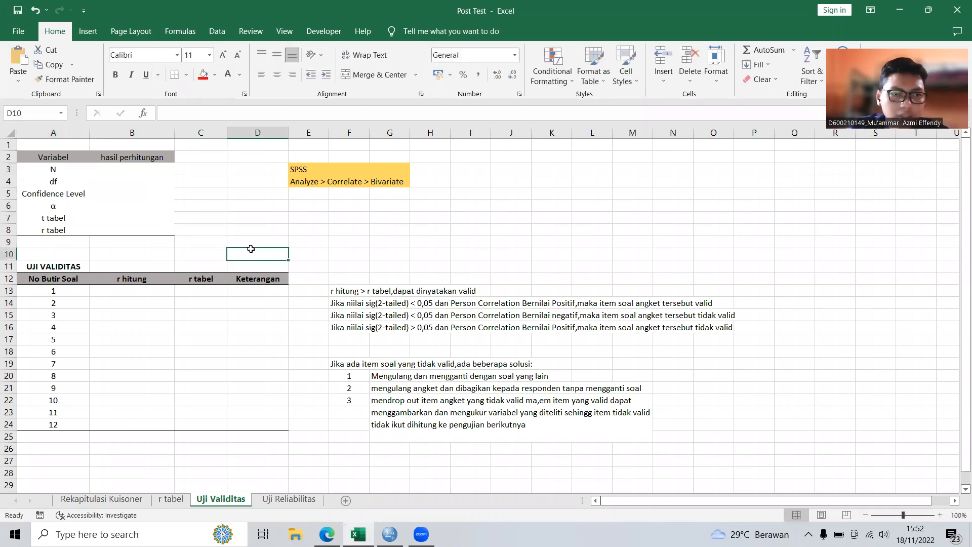
- Examine the Variabel table's rows, from N and df through Confidence Level and α to t tabel and r tabel
{"action": "left_click", "coordinate": [57, 155]}
{"action": "left_click", "coordinate": [116, 155]}
{"action": "left_click", "coordinate": [71, 183]}
{"action": "left_click", "coordinate": [71, 171]}
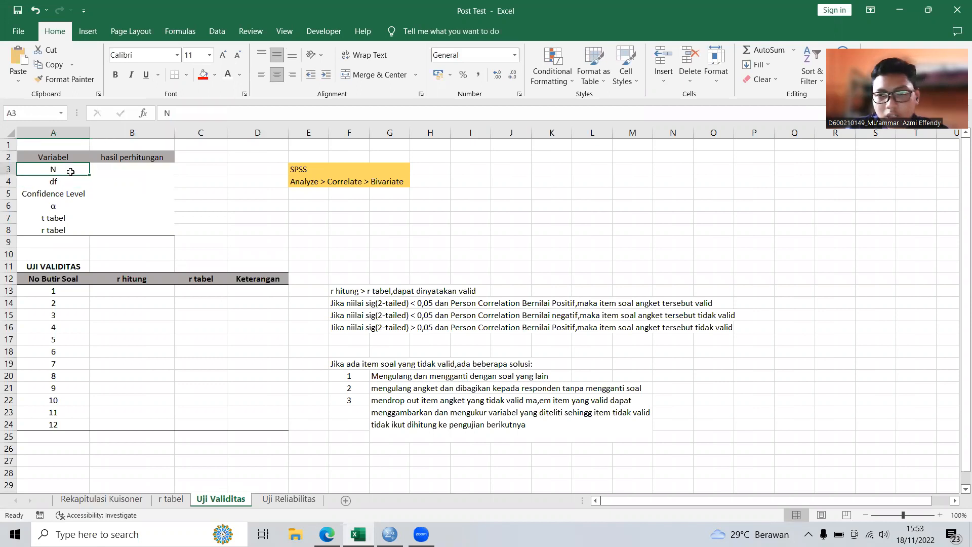
{"action": "left_click", "coordinate": [70, 178]}
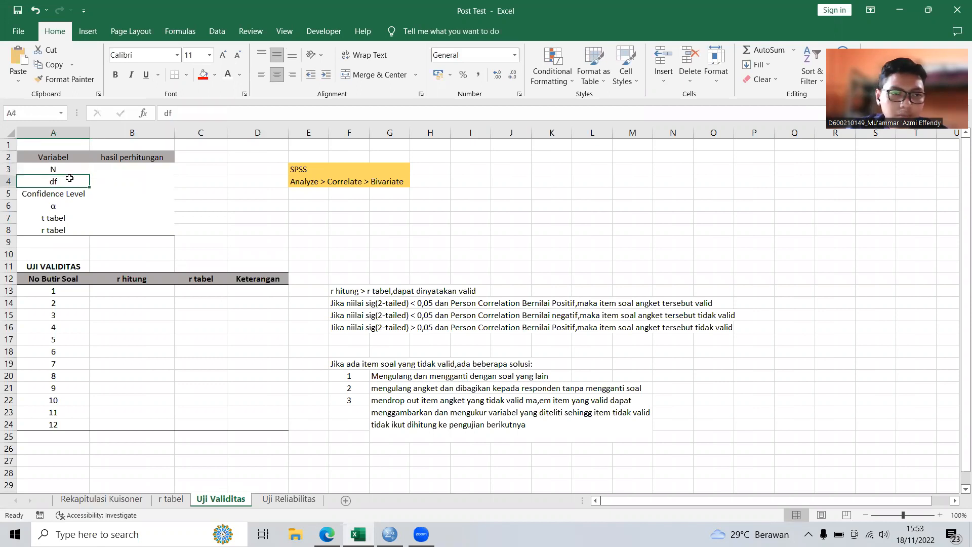
{"action": "left_click", "coordinate": [63, 193]}
{"action": "left_click", "coordinate": [63, 206]}
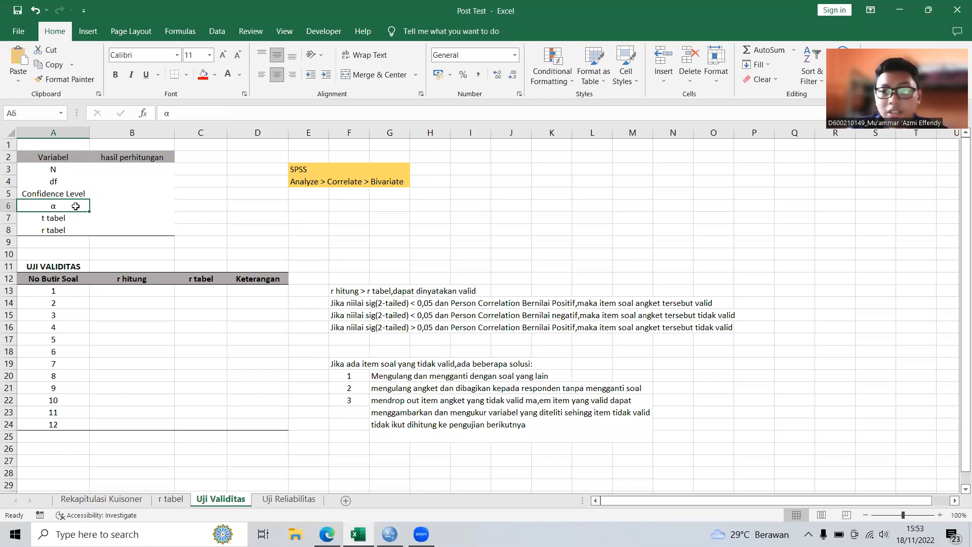
{"action": "left_click", "coordinate": [76, 218]}
{"action": "left_click", "coordinate": [71, 231]}
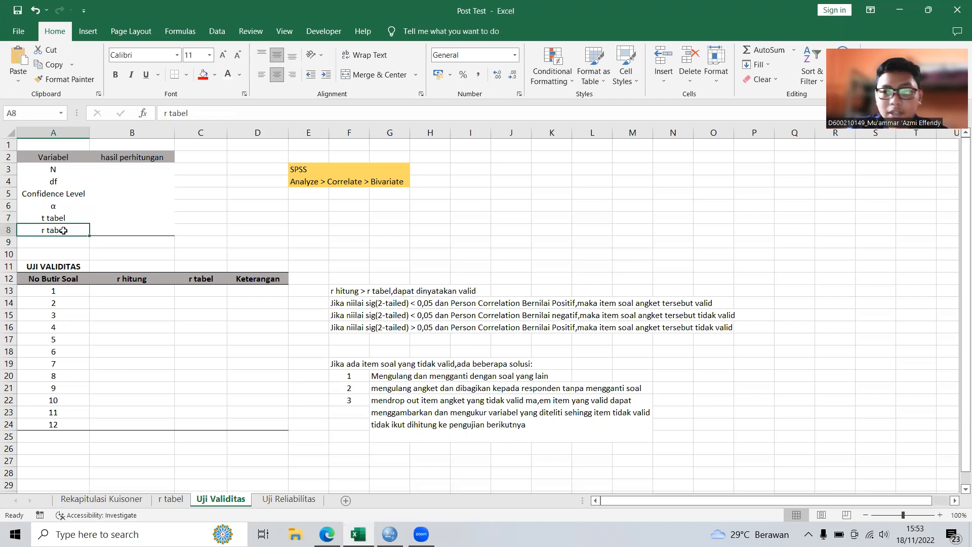
{"action": "left_click", "coordinate": [245, 220]}
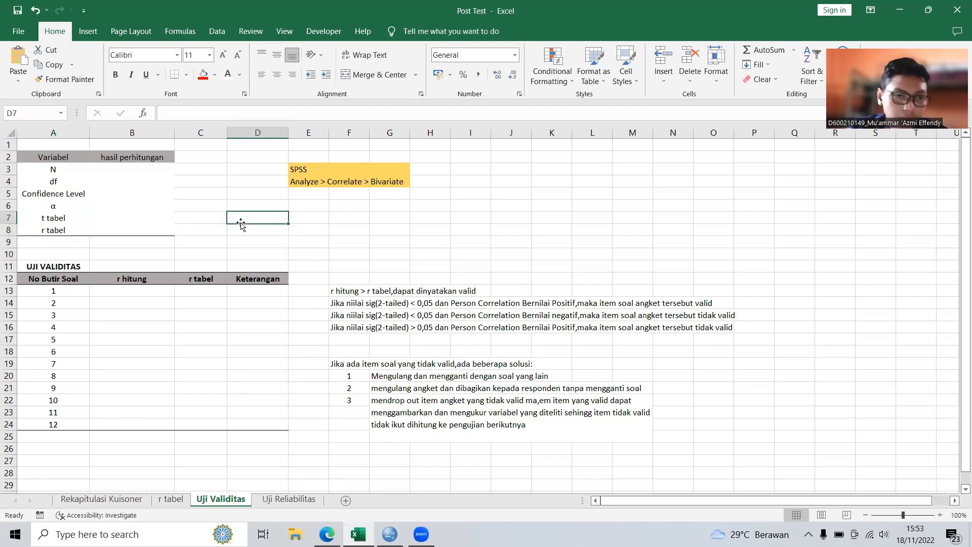
- Enter 50 for N in cell B3 and calculate df in B4 with the formula =50-2
{"action": "left_click", "coordinate": [146, 169]}
{"action": "double_click", "coordinate": [140, 169]}
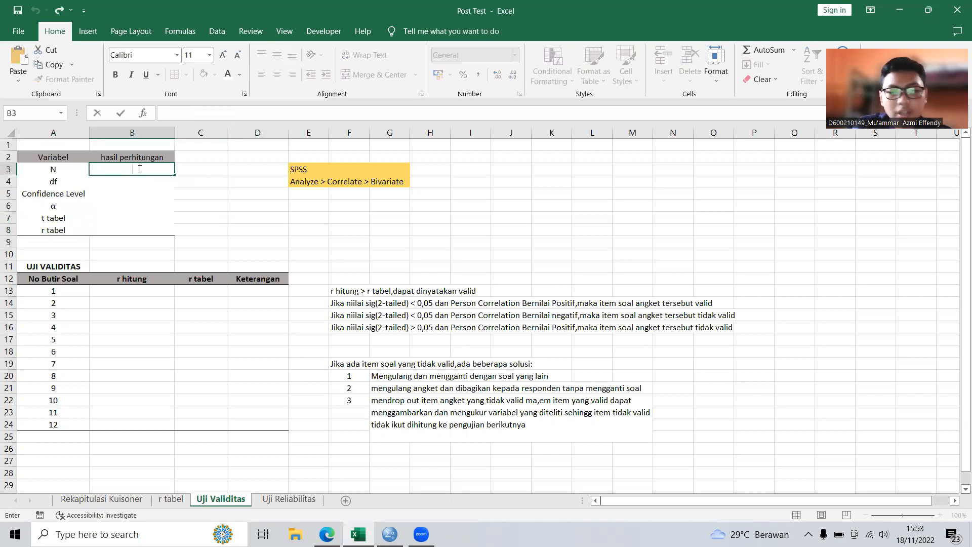
{"action": "type", "text": "50"}
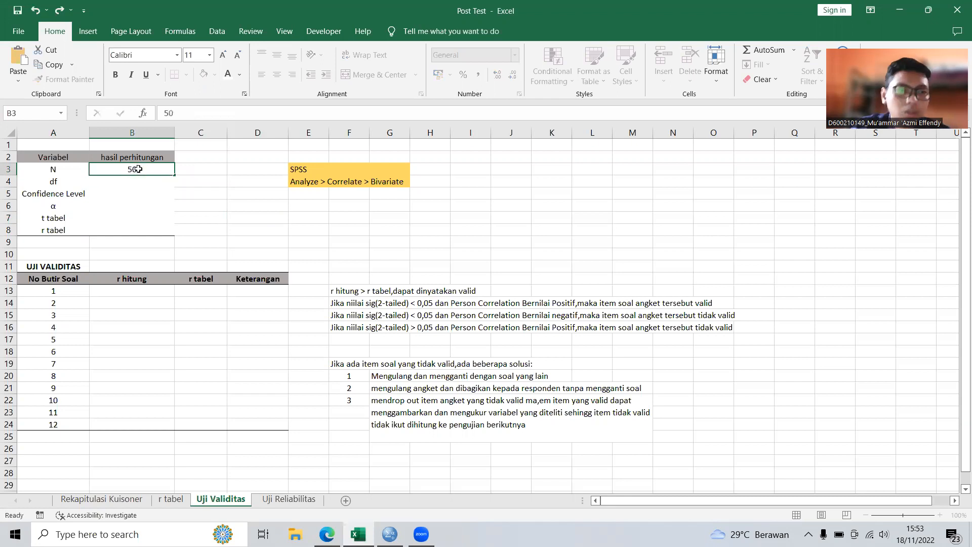
{"action": "key", "text": "Return"}
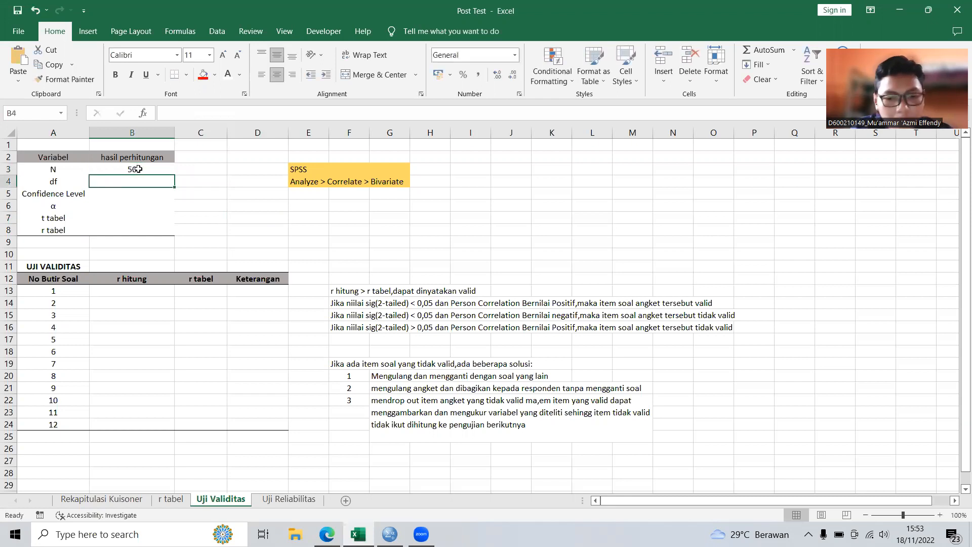
{"action": "type", "text": "="}
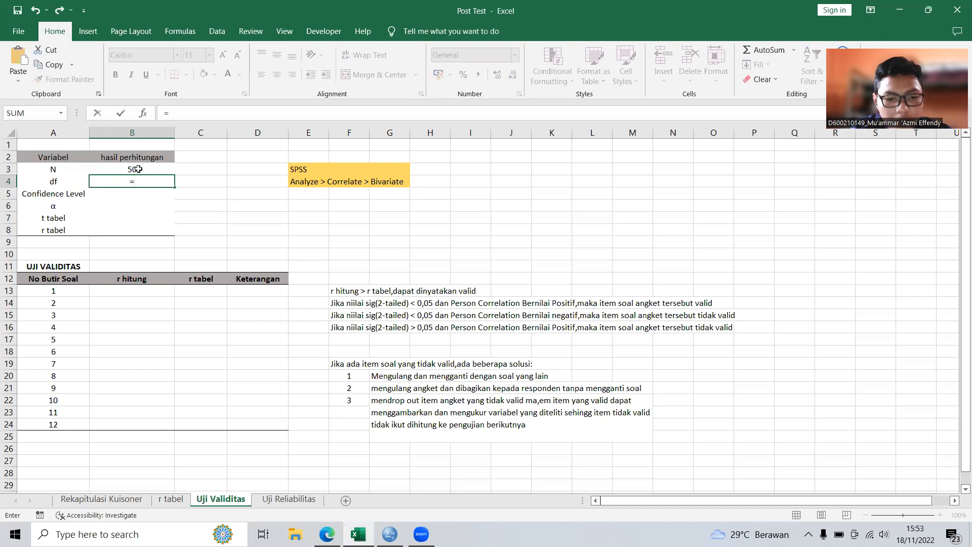
{"action": "left_click", "coordinate": [139, 169]}
{"action": "type", "text": "-2"}
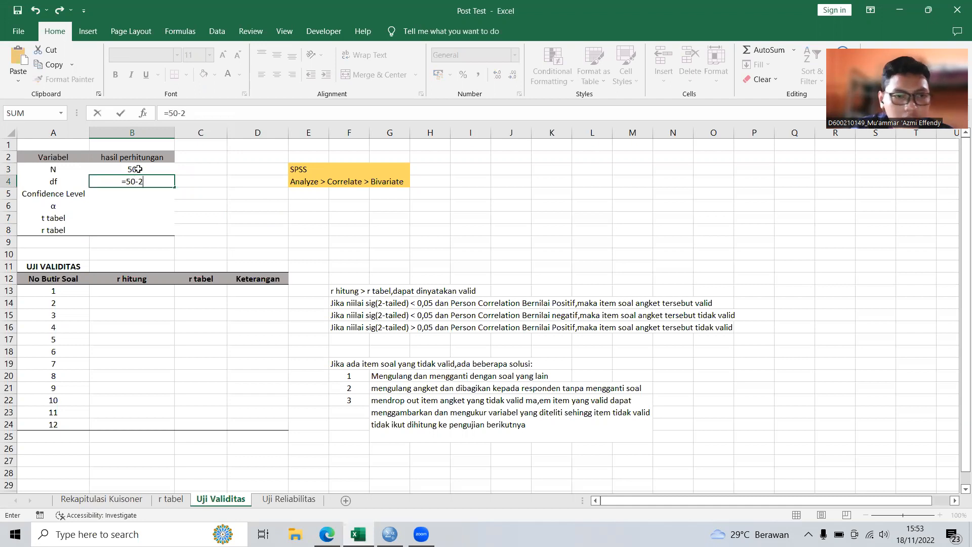
{"action": "key", "text": "Return"}
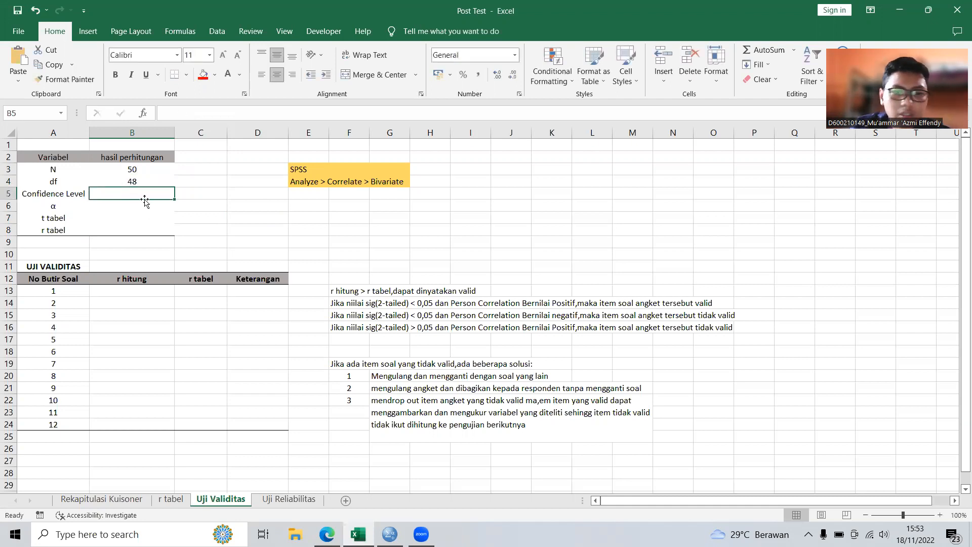
- Enter 95% as the Confidence Level in B5 and 0,05 as α in B6
{"action": "type", "text": "95%"}
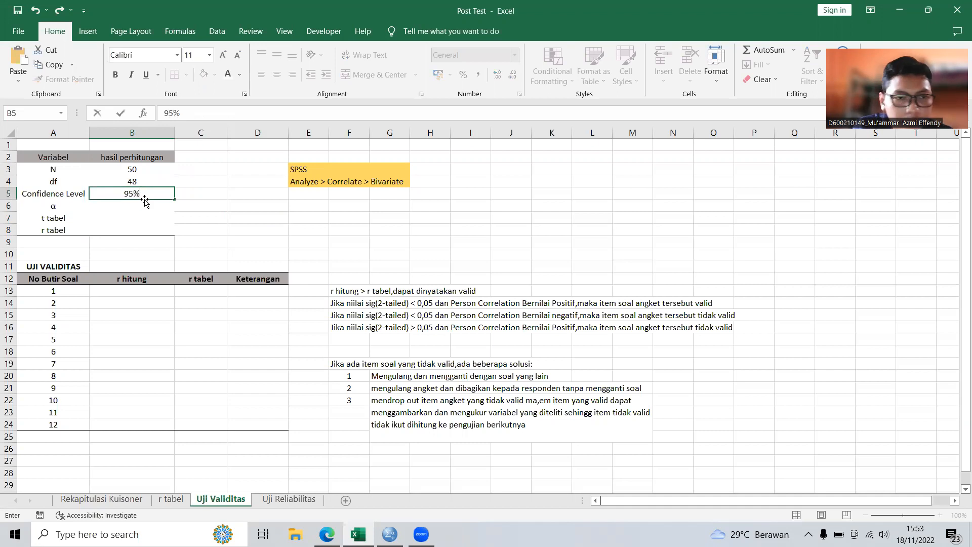
{"action": "left_click", "coordinate": [128, 208]}
{"action": "type", "text": "0,"}
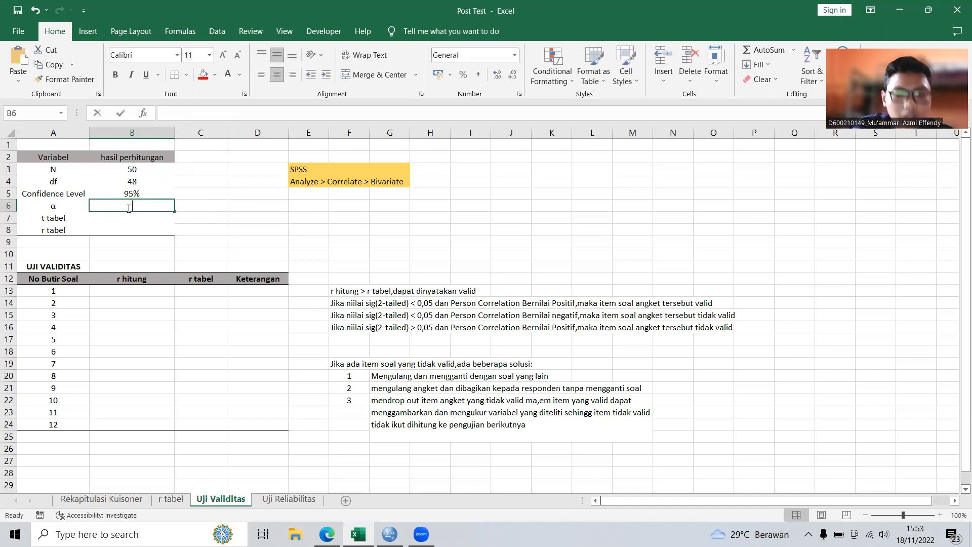
{"action": "type", "text": "05"}
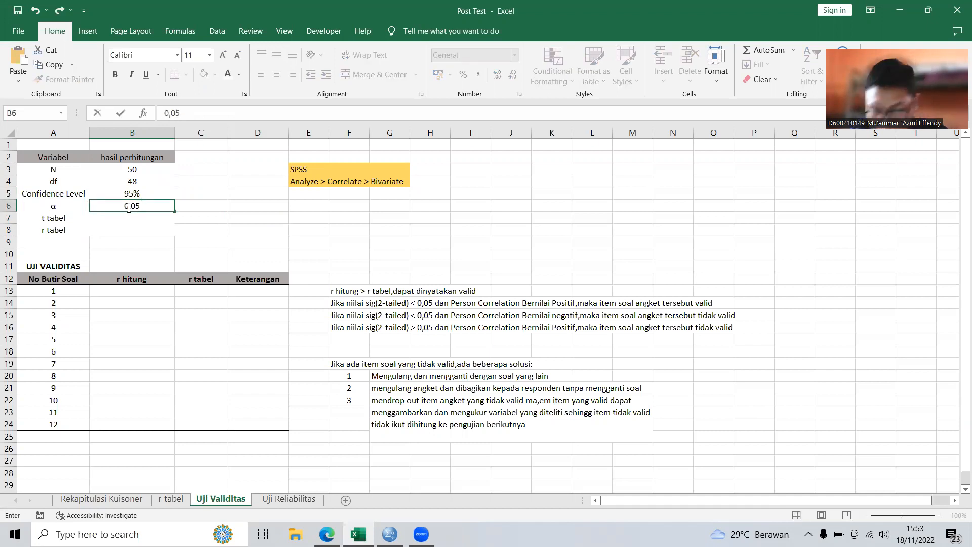
- Calculate t tabel in B7 from α and df with the formula =TINV(B6;B4)
{"action": "left_click", "coordinate": [147, 215]}
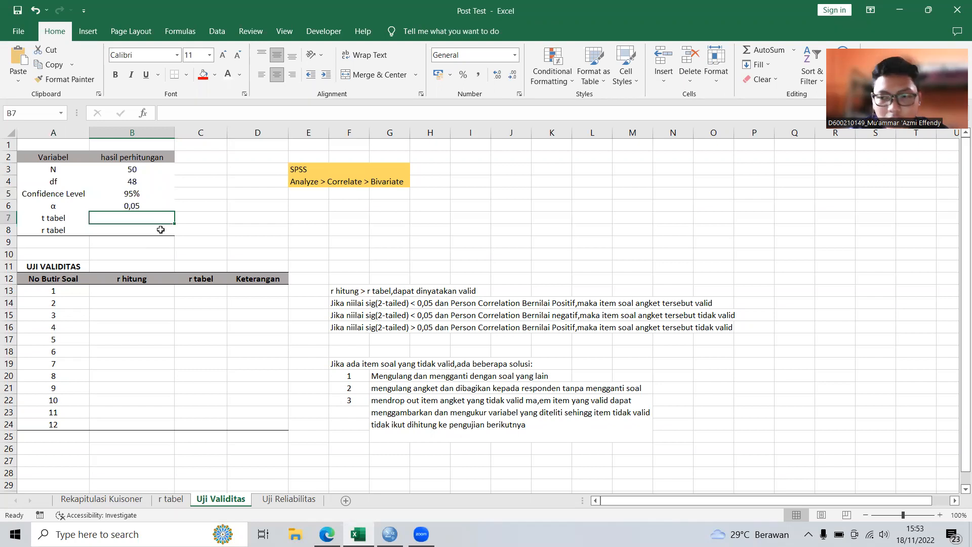
{"action": "type", "text": "=TINV"}
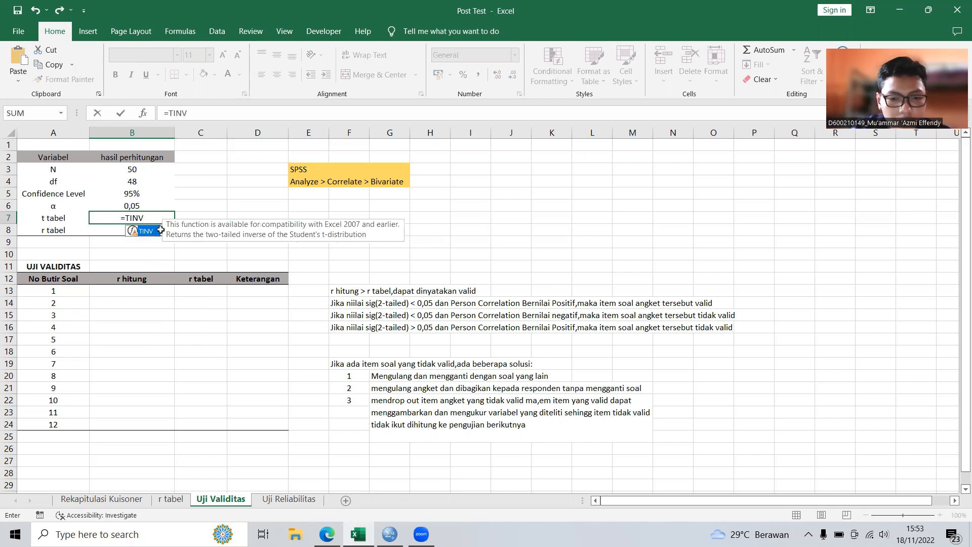
{"action": "double_click", "coordinate": [161, 230]}
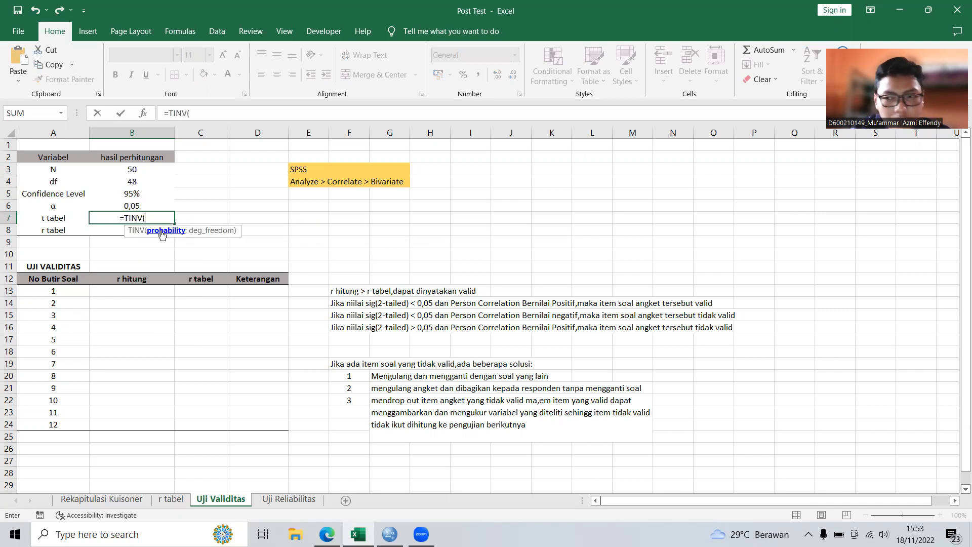
{"action": "left_click", "coordinate": [144, 203]}
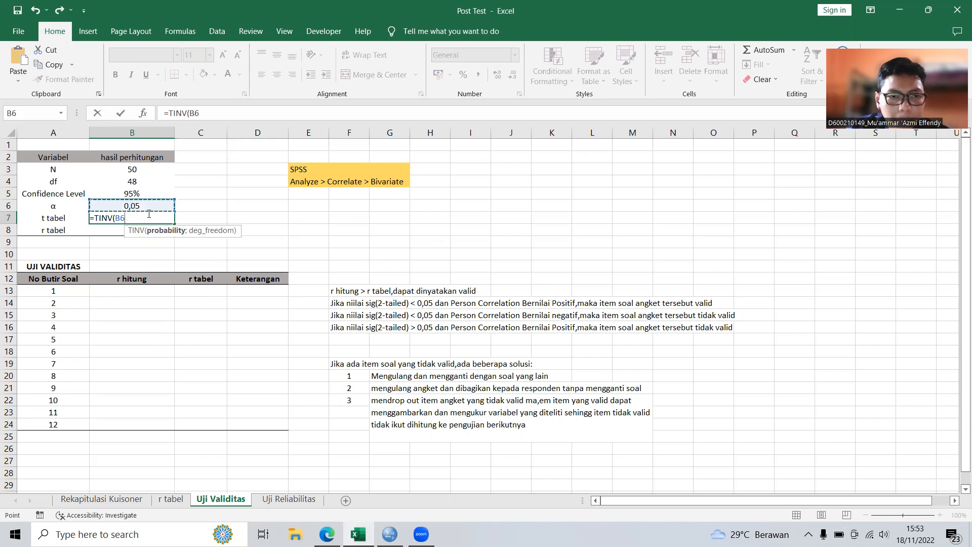
{"action": "type", "text": ";"}
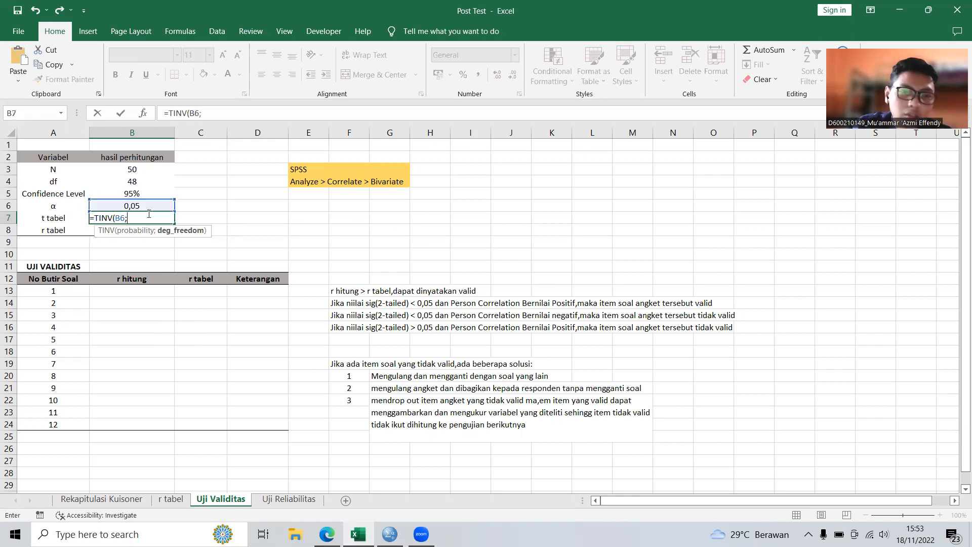
{"action": "left_click", "coordinate": [152, 183]}
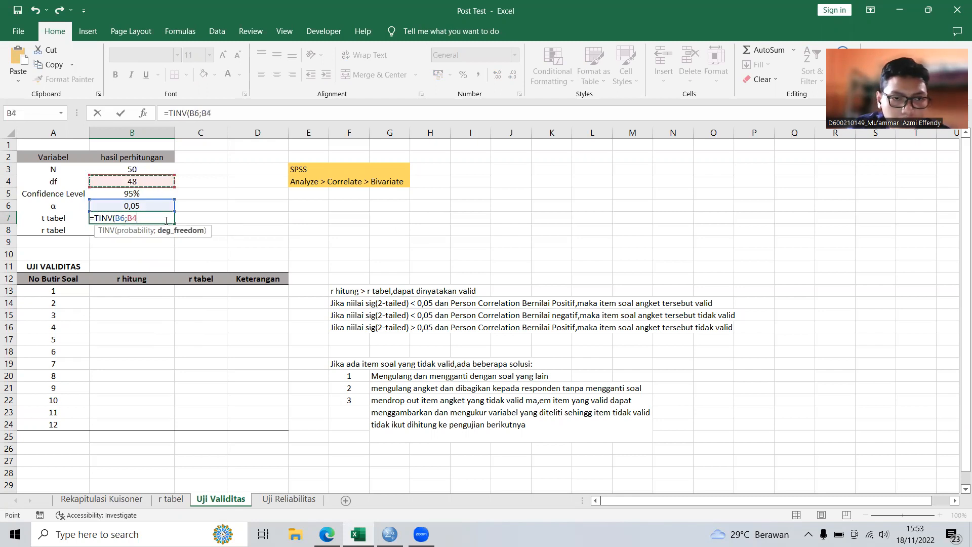
{"action": "type", "text": ")"}
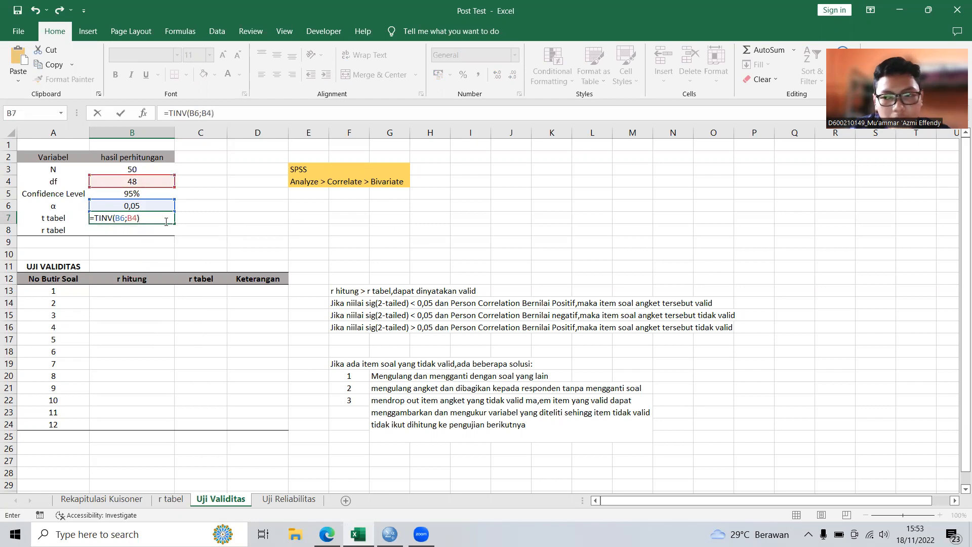
{"action": "key", "text": "Return"}
{"action": "left_click", "coordinate": [152, 221]}
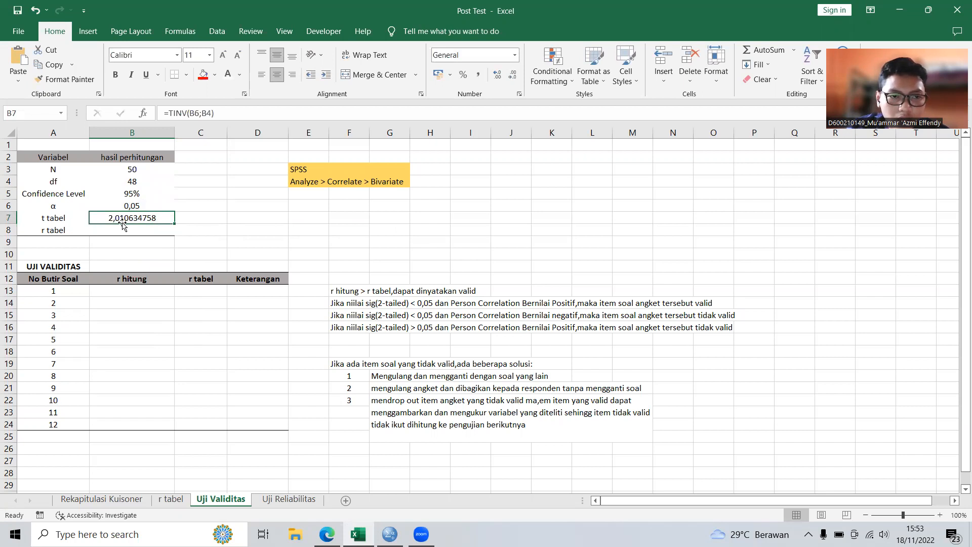
{"action": "left_click", "coordinate": [157, 230]}
{"action": "key", "text": "Right"}
{"action": "key", "text": "Right"}
{"action": "key", "text": "Left"}
{"action": "key", "text": "Left"}
{"action": "key", "text": "Left"}
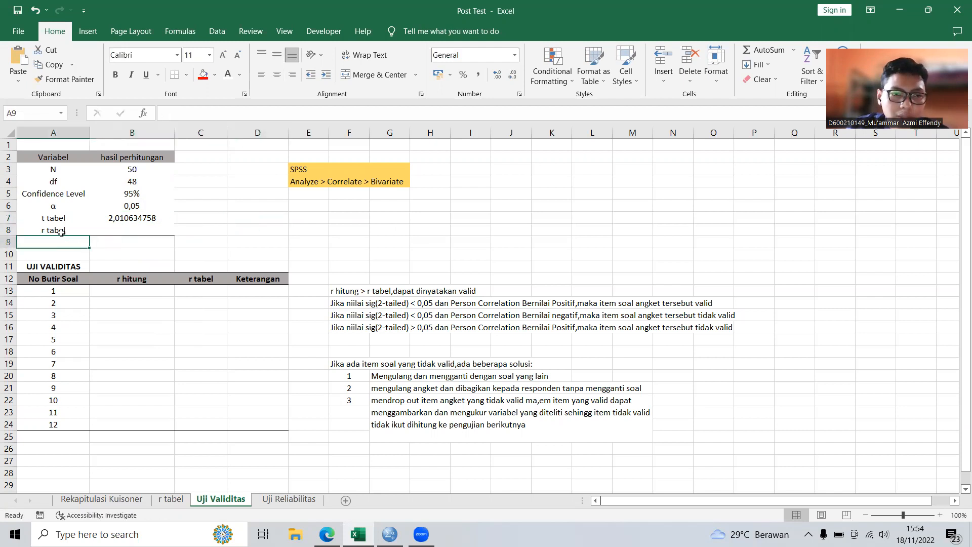
{"action": "left_click", "coordinate": [233, 242]}
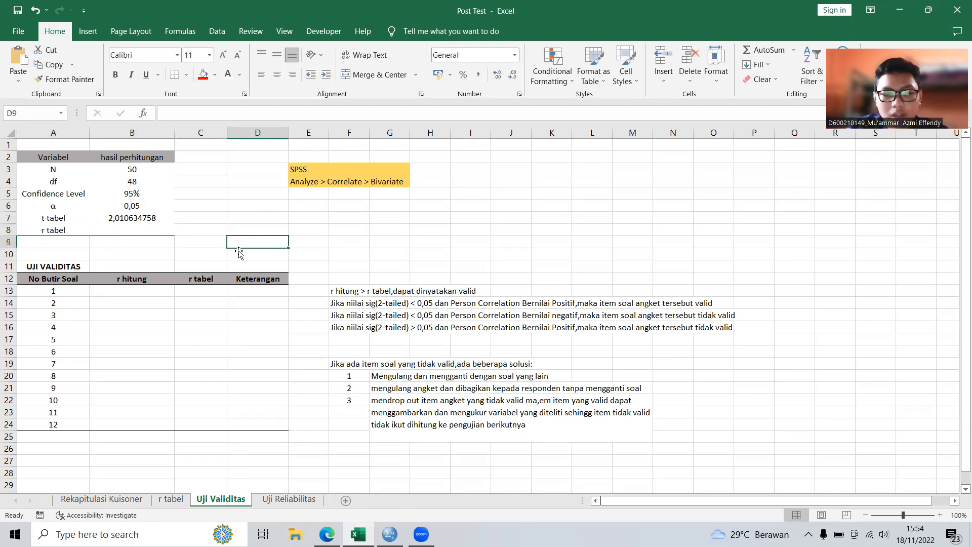
- Check the r-tabel value in cell C5 of the r tabel sheet, then return to the Uji Validitas sheet
{"action": "left_click", "coordinate": [171, 499]}
{"action": "left_click", "coordinate": [188, 195]}
{"action": "left_click", "coordinate": [167, 191]}
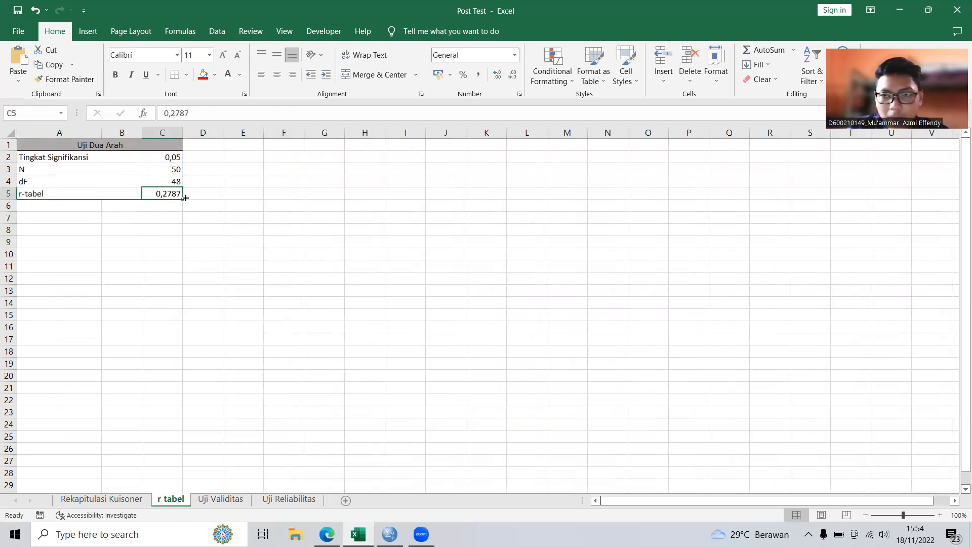
{"action": "left_click", "coordinate": [215, 499]}
- Calculate r tabel in B8 from t tabel and df with the formula =B7/SQRT(B4+B7^2)
{"action": "left_click", "coordinate": [158, 233]}
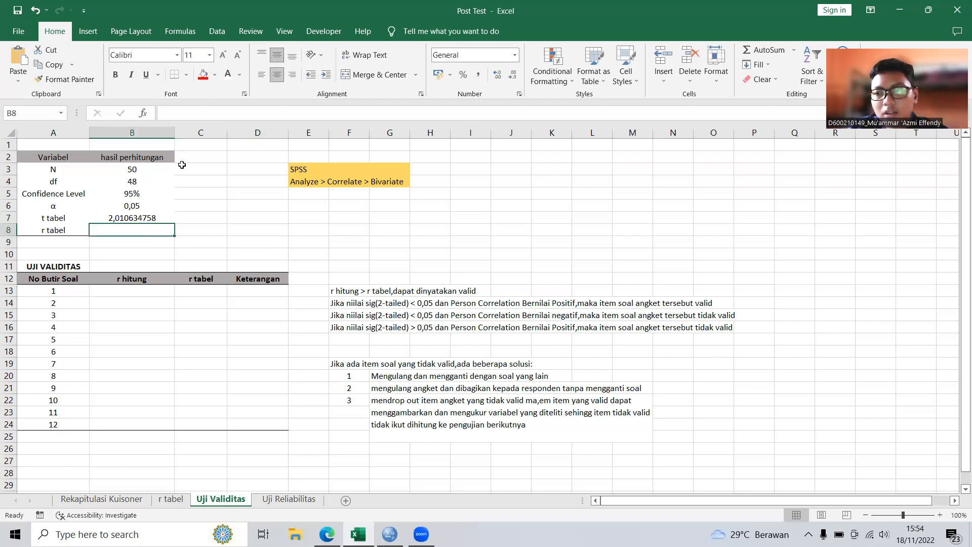
{"action": "left_click", "coordinate": [244, 113]}
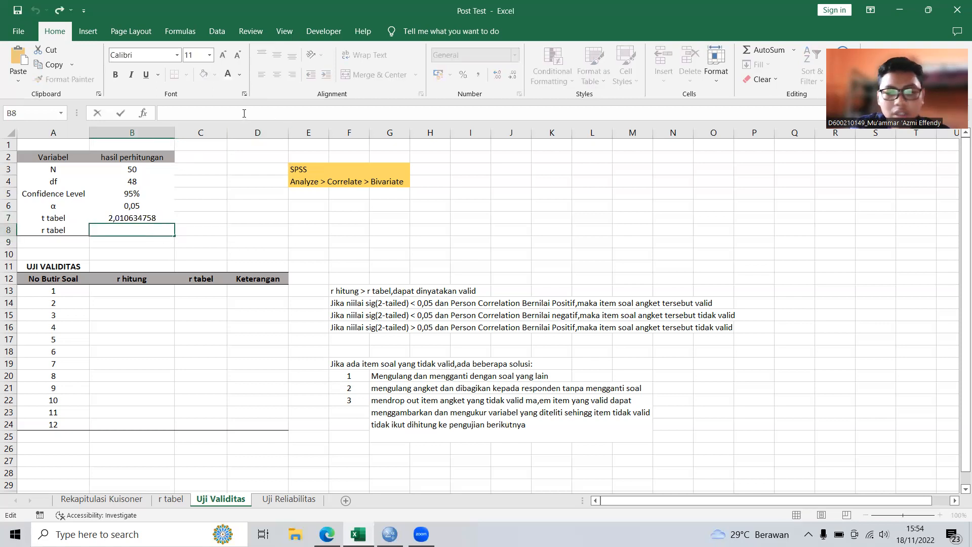
{"action": "type", "text": "="}
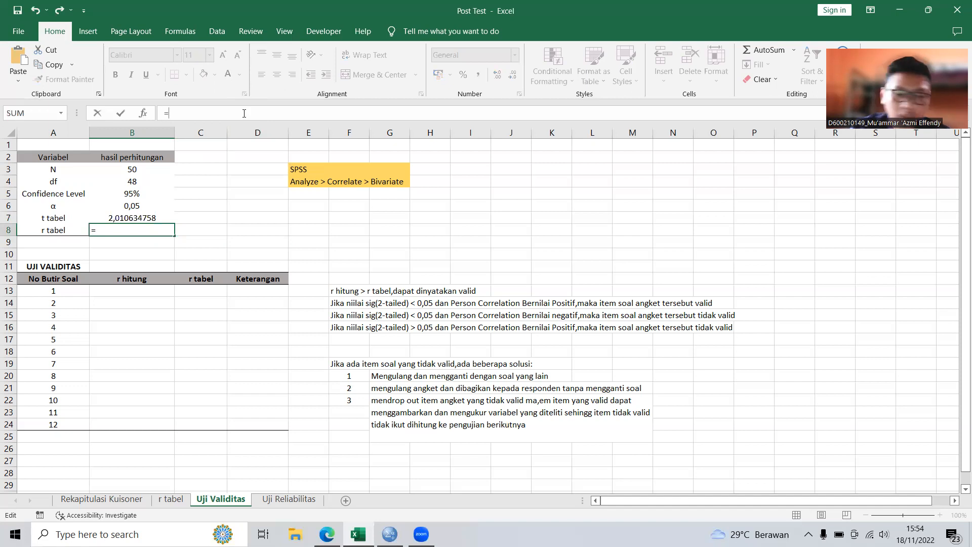
{"action": "left_click", "coordinate": [152, 218]}
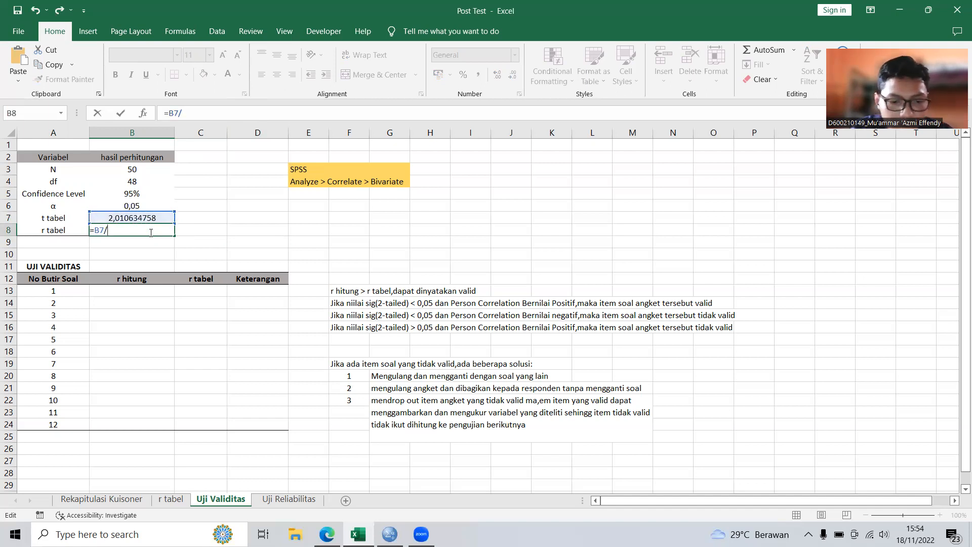
{"action": "type", "text": "/SQRT"}
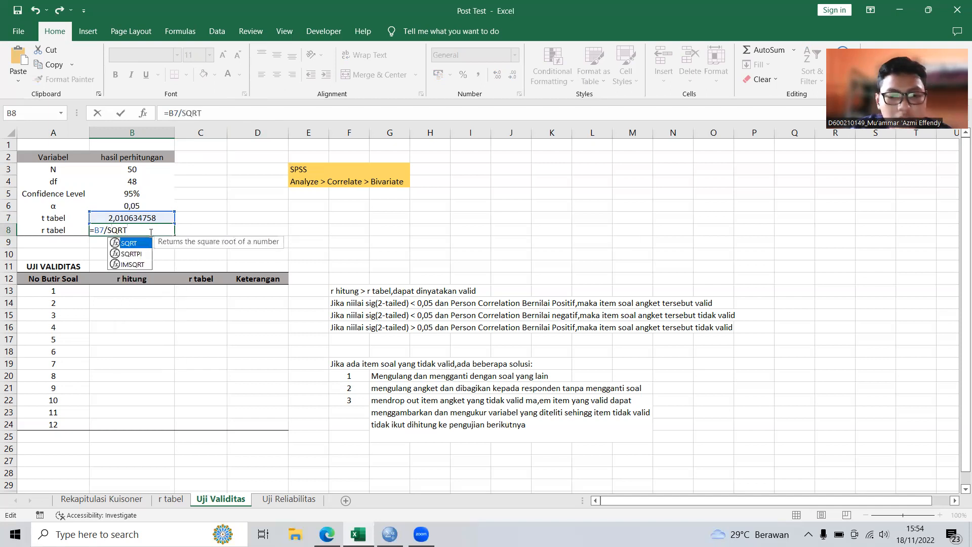
{"action": "type", "text": "("}
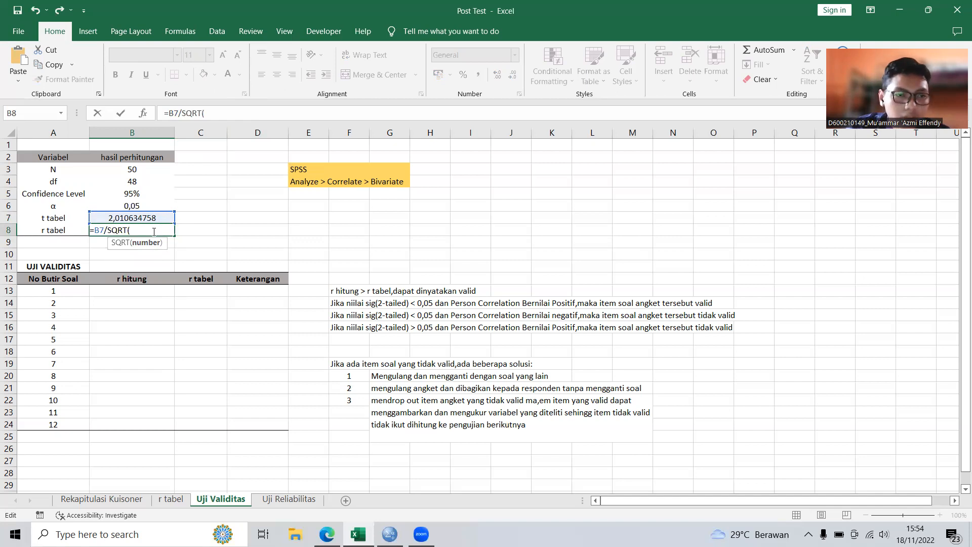
{"action": "left_click", "coordinate": [126, 183]}
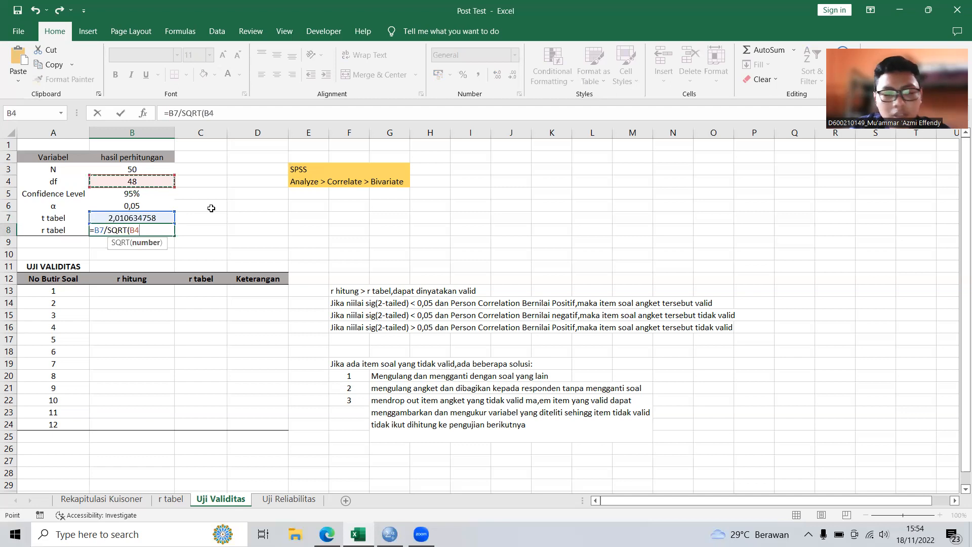
{"action": "type", "text": "+"}
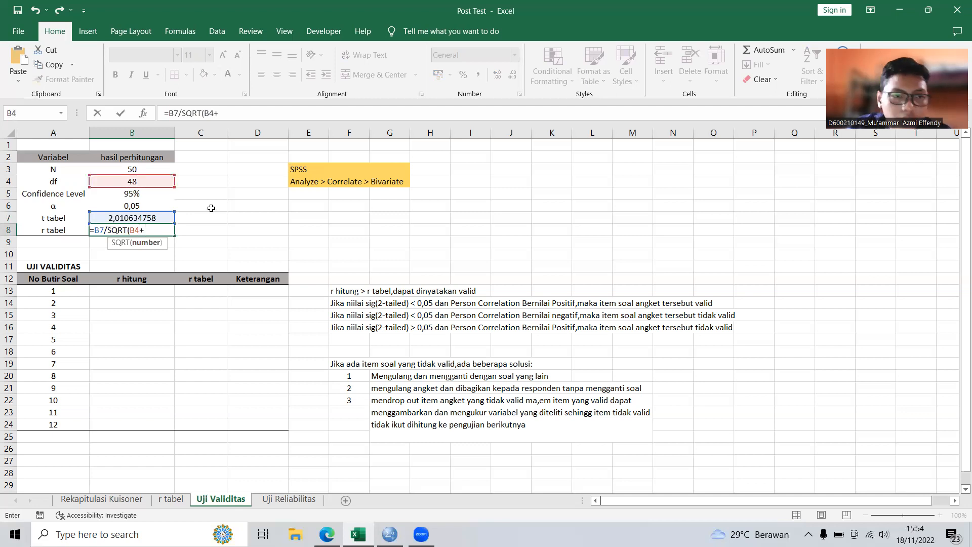
{"action": "left_click", "coordinate": [150, 215]}
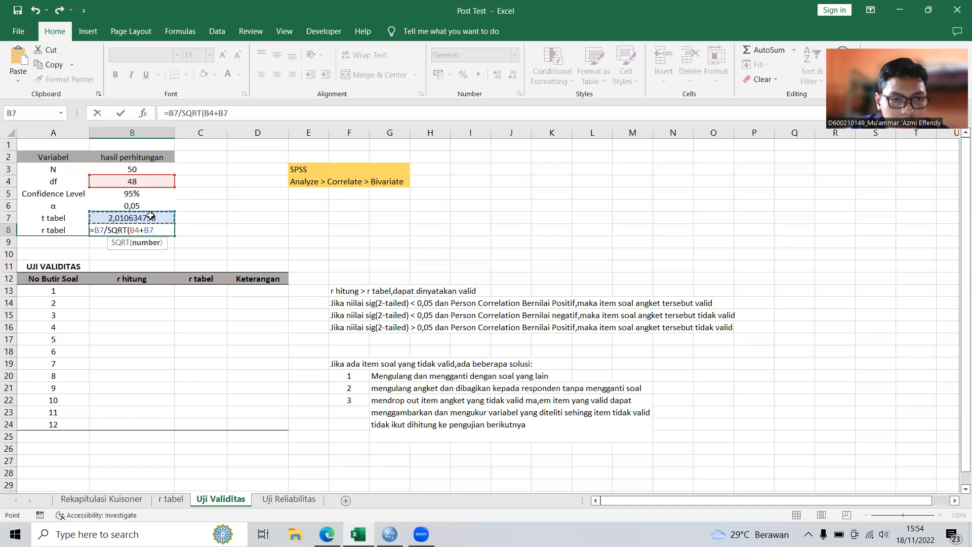
{"action": "type", "text": "^"}
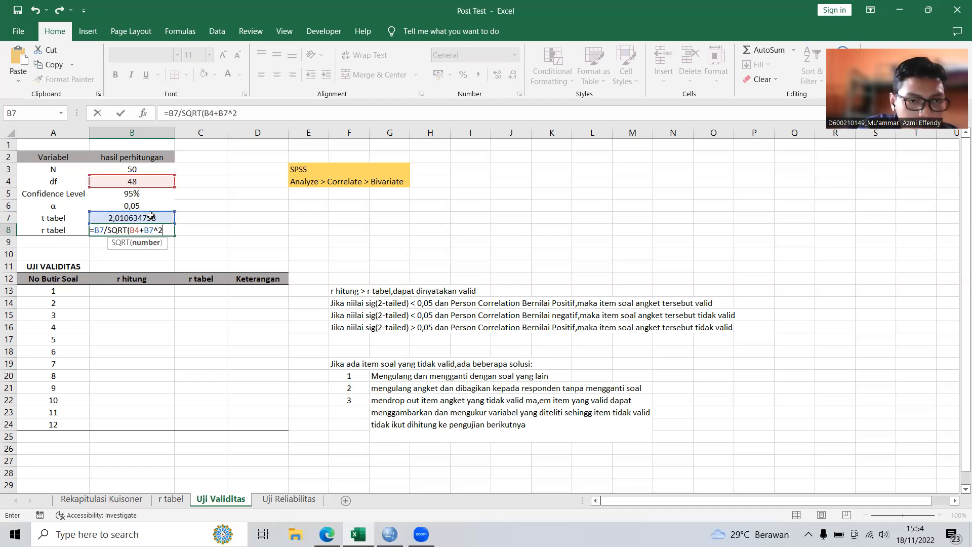
{"action": "type", "text": "2)"}
{"action": "key", "text": "Return"}
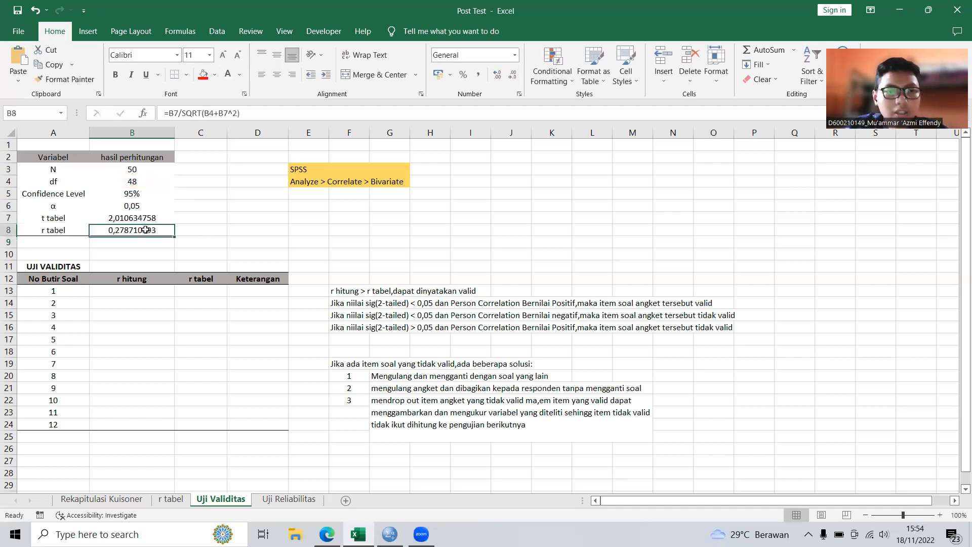
{"action": "left_click", "coordinate": [140, 229]}
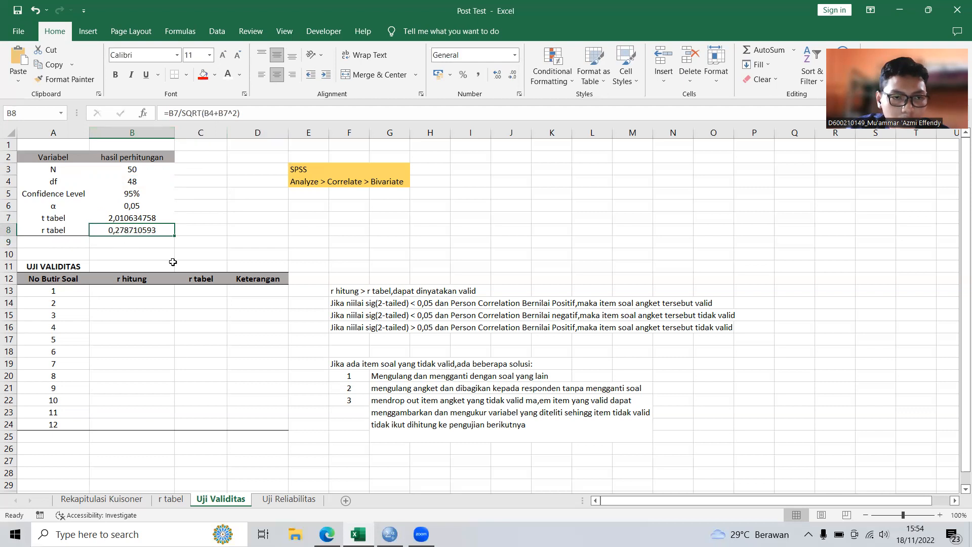
- Compare the calculated r tabel in B8 with the r-tabel value on the r tabel sheet
{"action": "left_click", "coordinate": [170, 499]}
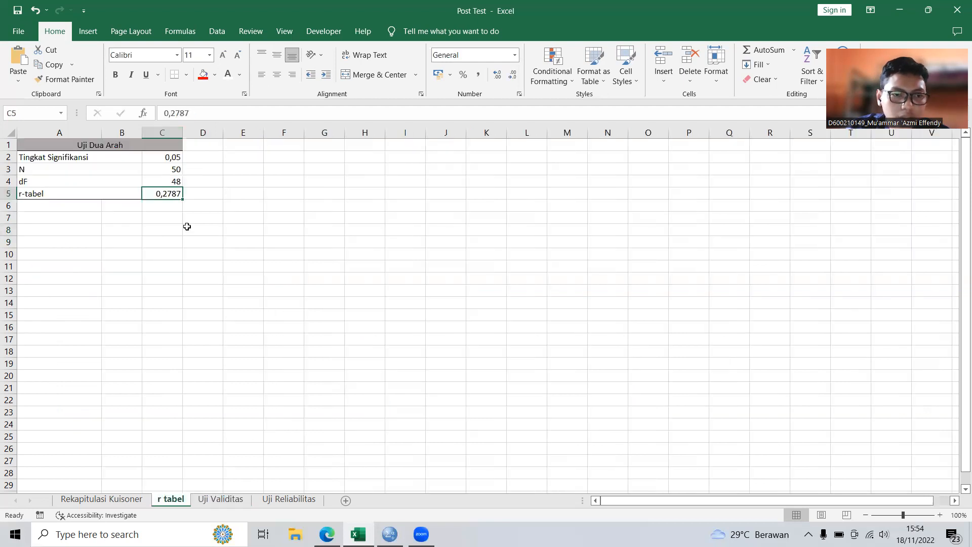
{"action": "left_click", "coordinate": [216, 499]}
{"action": "left_click", "coordinate": [183, 503]}
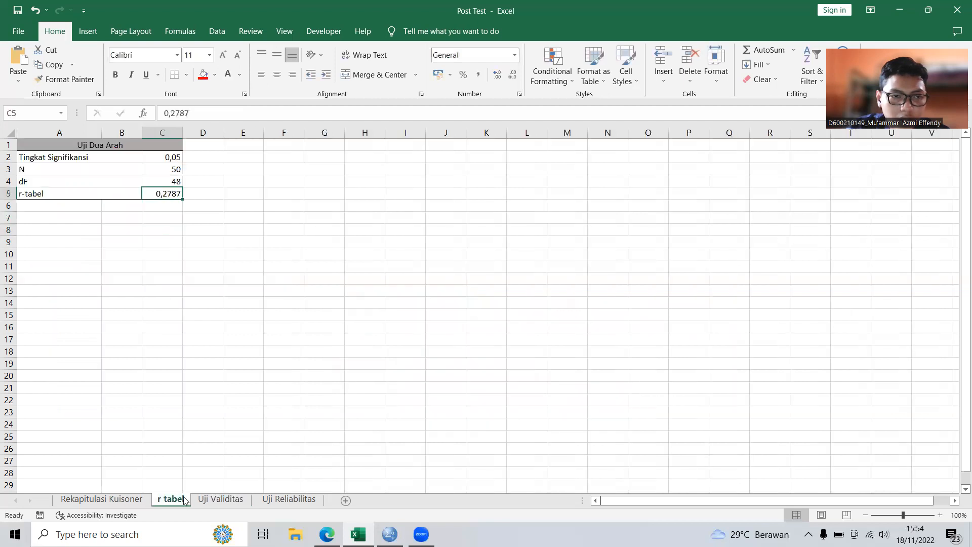
{"action": "left_click", "coordinate": [222, 500]}
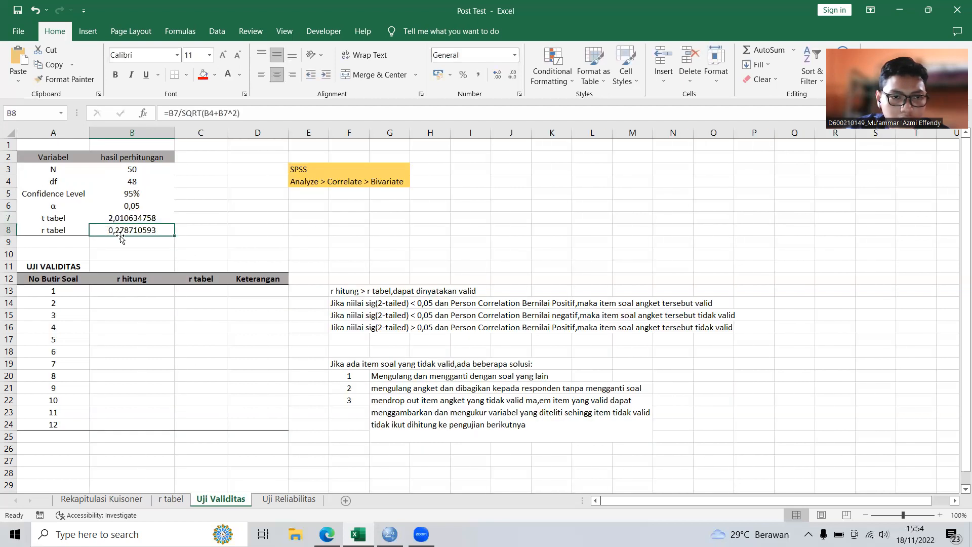
- Copy the value 0,2787 from C5 of the r tabel sheet into C13 of Uji Validitas and fill it down to C24
{"action": "left_click", "coordinate": [171, 499]}
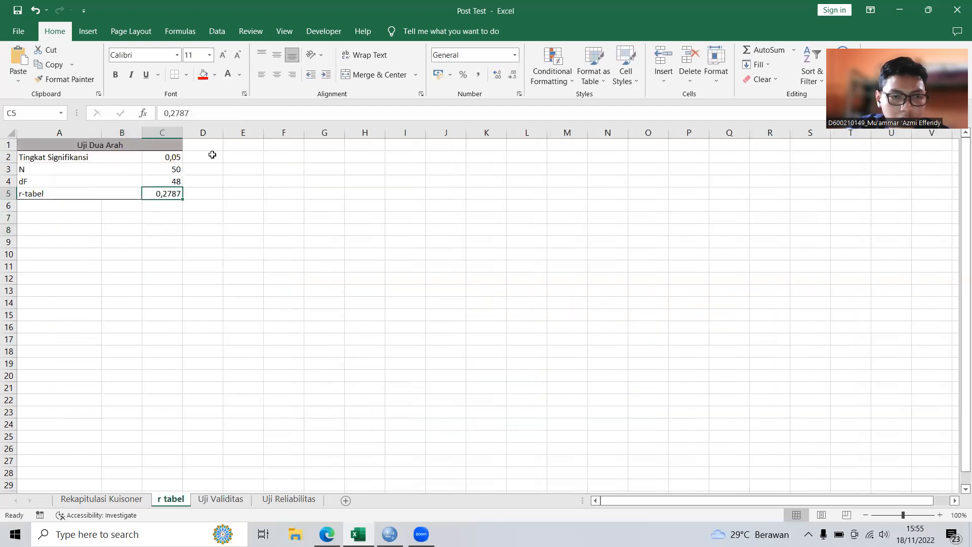
{"action": "left_click_drag", "start_coordinate": [191, 113], "coordinate": [155, 121]}
{"action": "key", "text": "ctrl+c"}
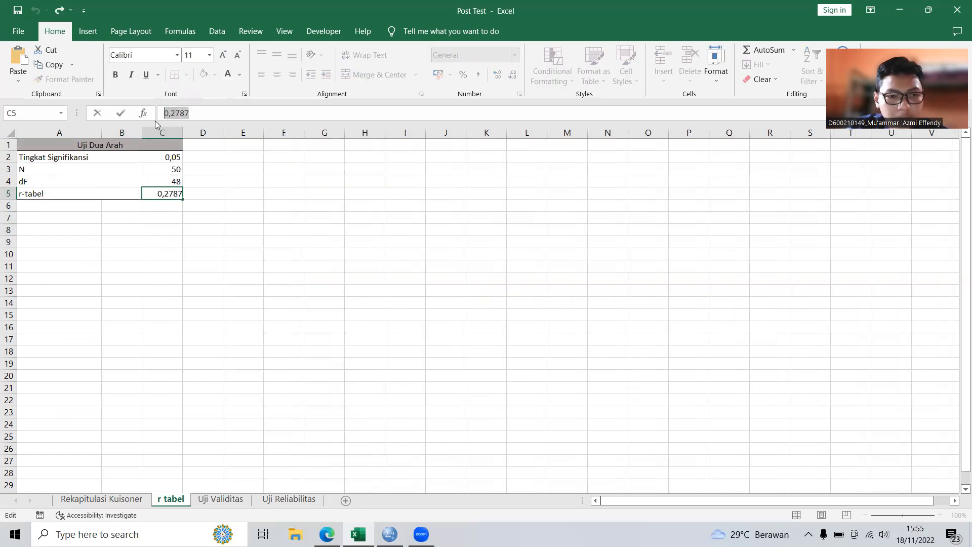
{"action": "left_click", "coordinate": [221, 499]}
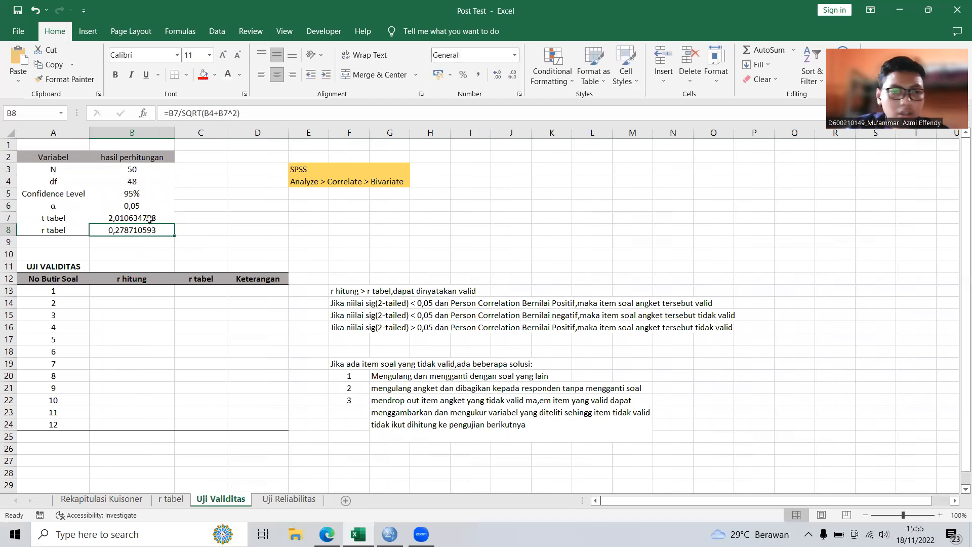
{"action": "left_click", "coordinate": [203, 288]}
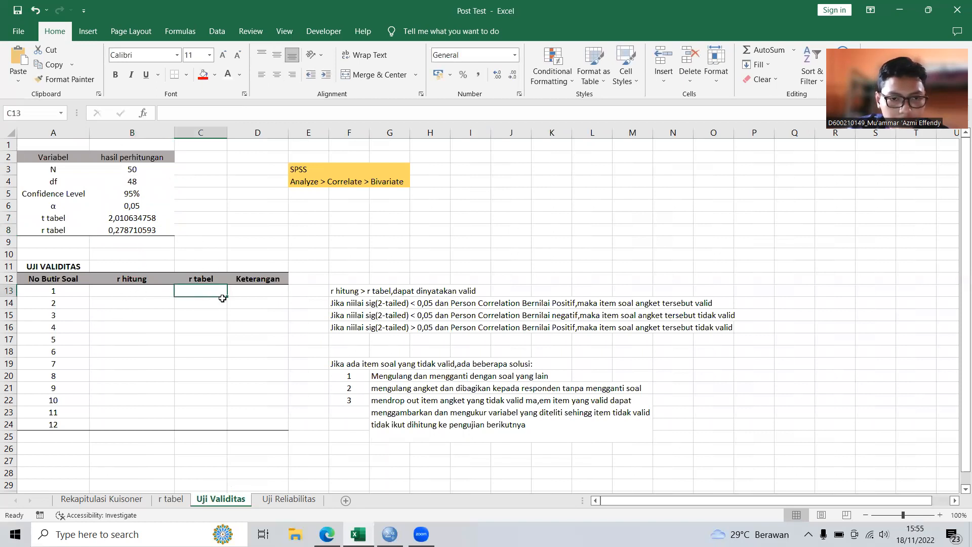
{"action": "key", "text": "ctrl+v"}
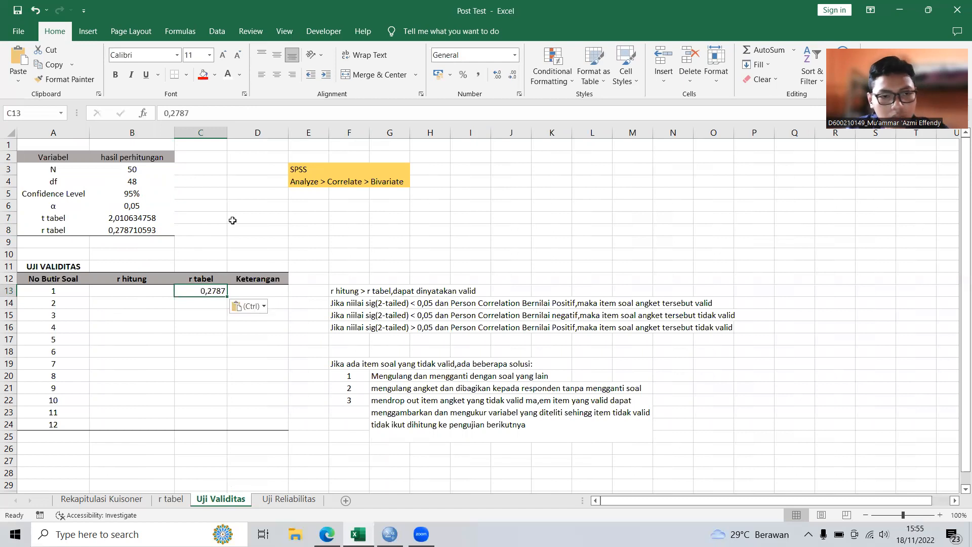
{"action": "left_click_drag", "start_coordinate": [230, 373], "coordinate": [230, 430]}
{"action": "left_click", "coordinate": [318, 218]}
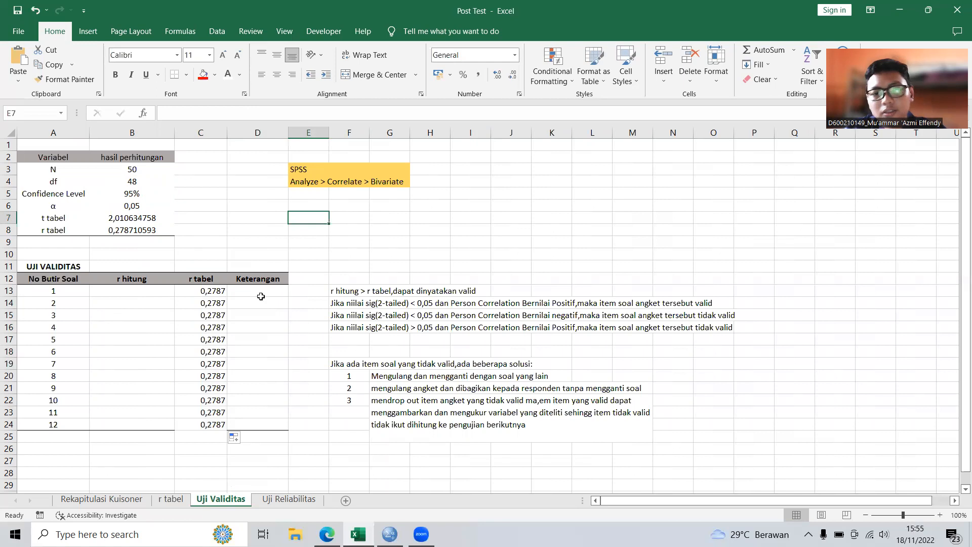
{"action": "left_click", "coordinate": [238, 253]}
{"action": "left_click", "coordinate": [158, 304]}
{"action": "left_click", "coordinate": [149, 279]}
{"action": "left_click", "coordinate": [147, 305]}
{"action": "left_click", "coordinate": [153, 349]}
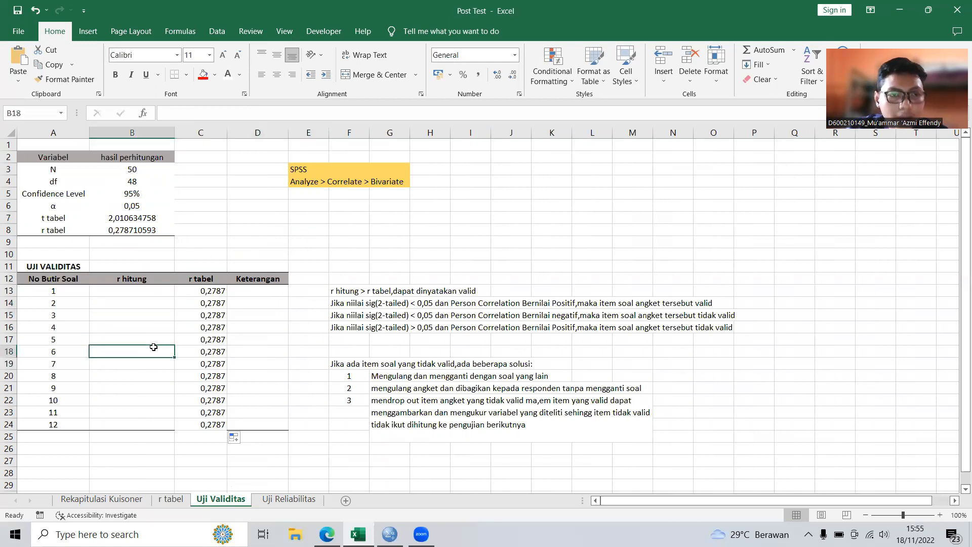
{"action": "left_click", "coordinate": [274, 229]}
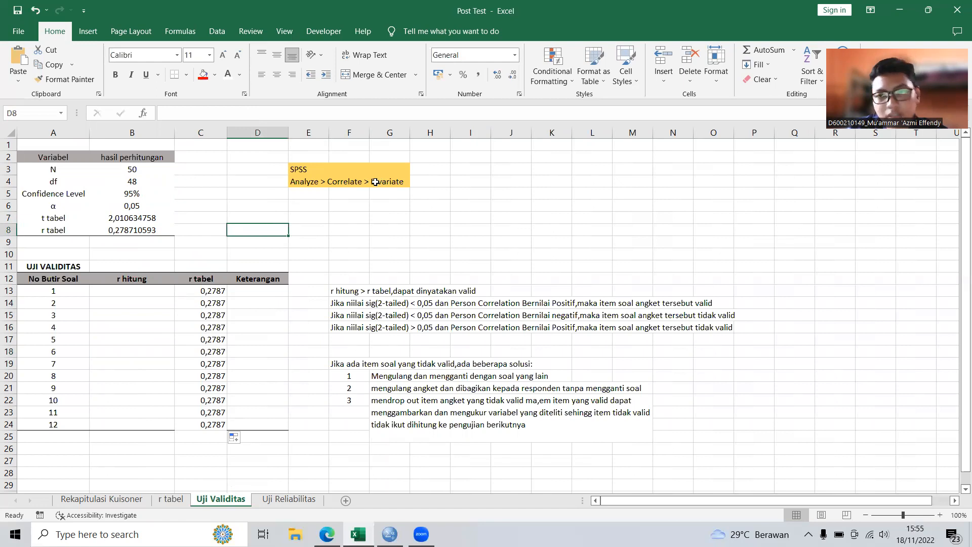
- Show the Rekapitulasi Kuisoner sheet of the Excel workbook after a brief look at the SPSS data editor
{"action": "left_click", "coordinate": [390, 534]}
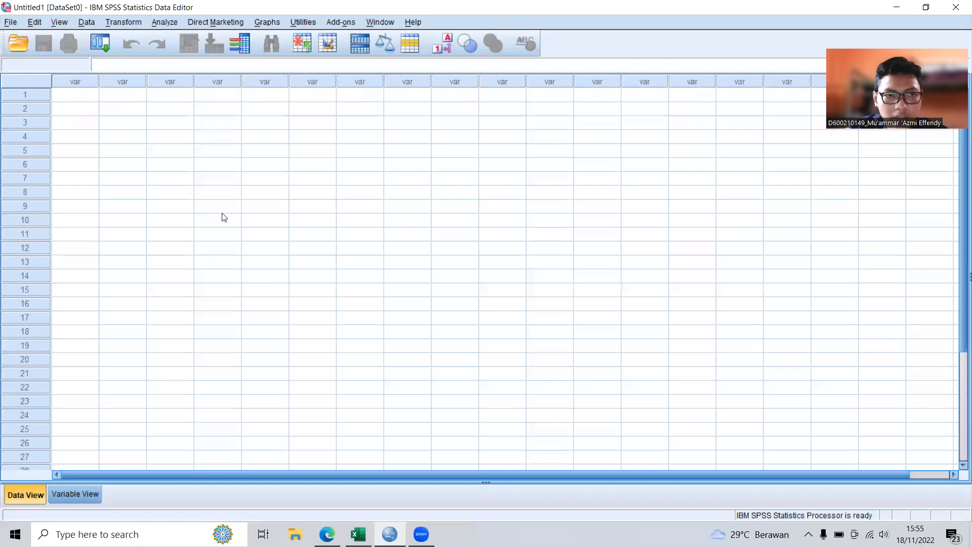
{"action": "key", "text": "alt+Tab"}
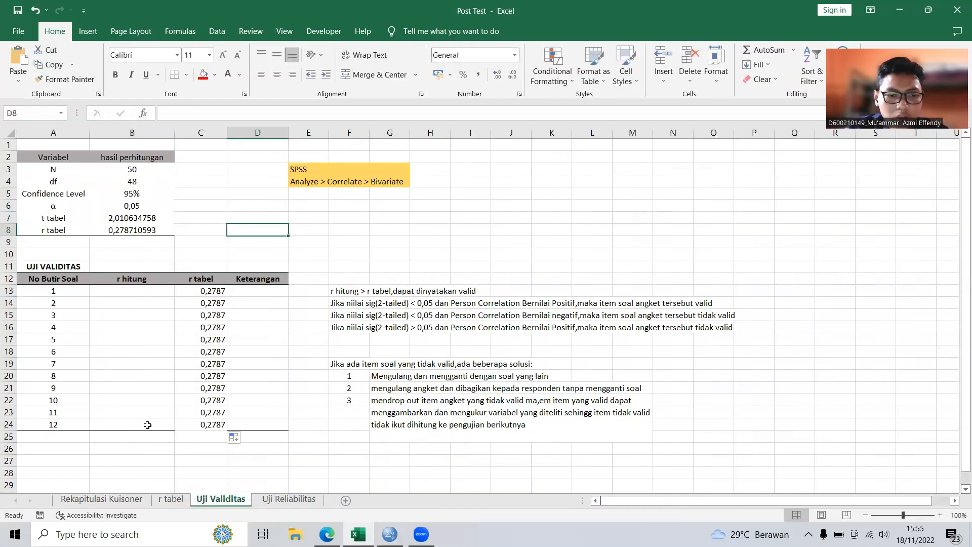
{"action": "key", "text": "alt+Tab"}
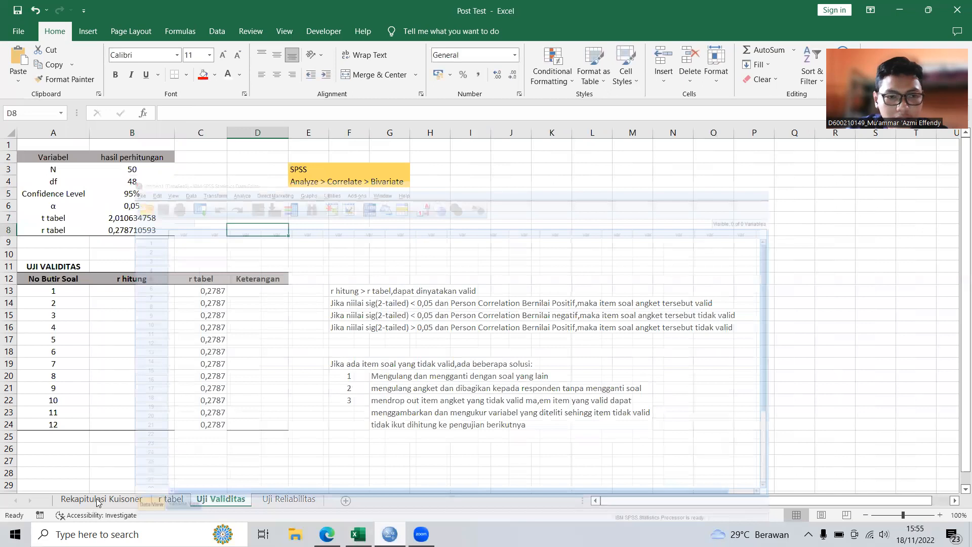
{"action": "left_click", "coordinate": [98, 499]}
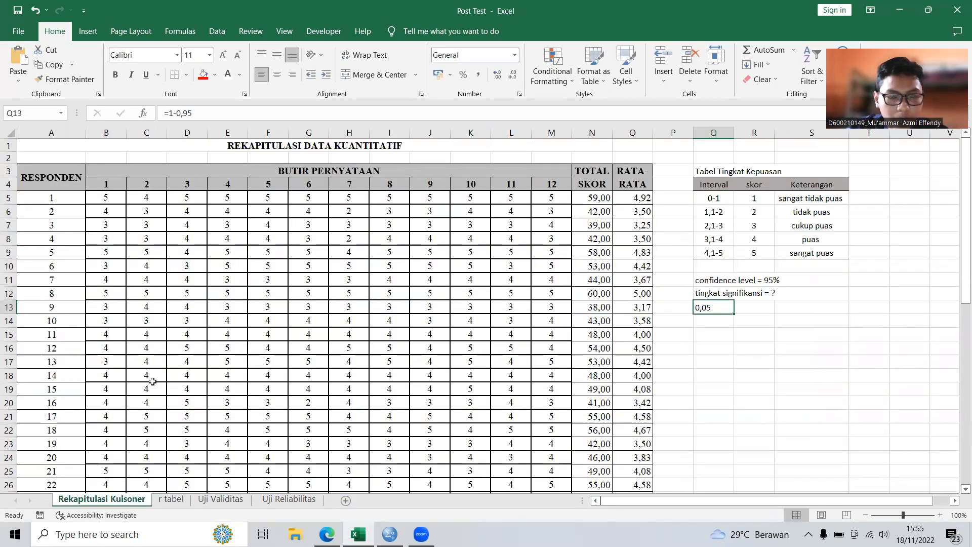
{"action": "left_click", "coordinate": [104, 197]}
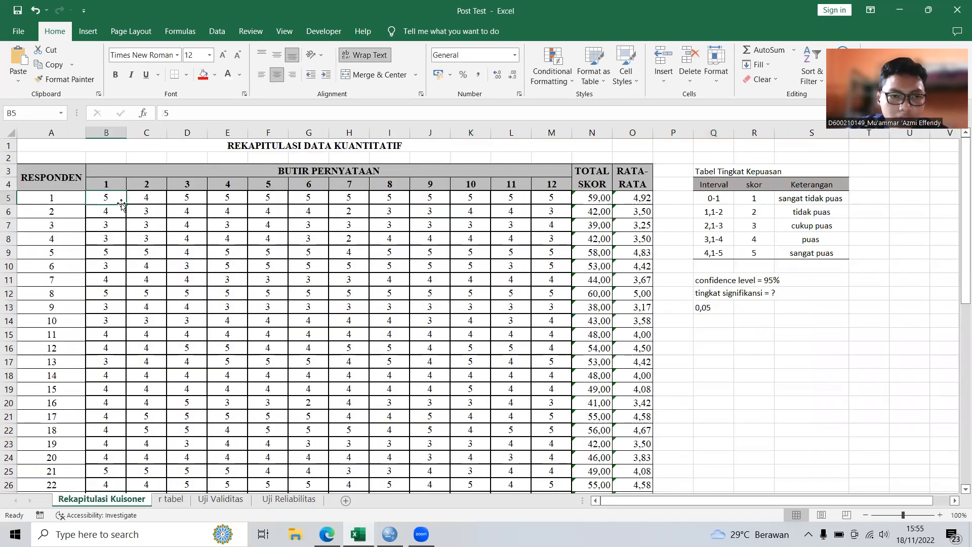
{"action": "left_click_drag", "start_coordinate": [123, 204], "coordinate": [536, 198]}
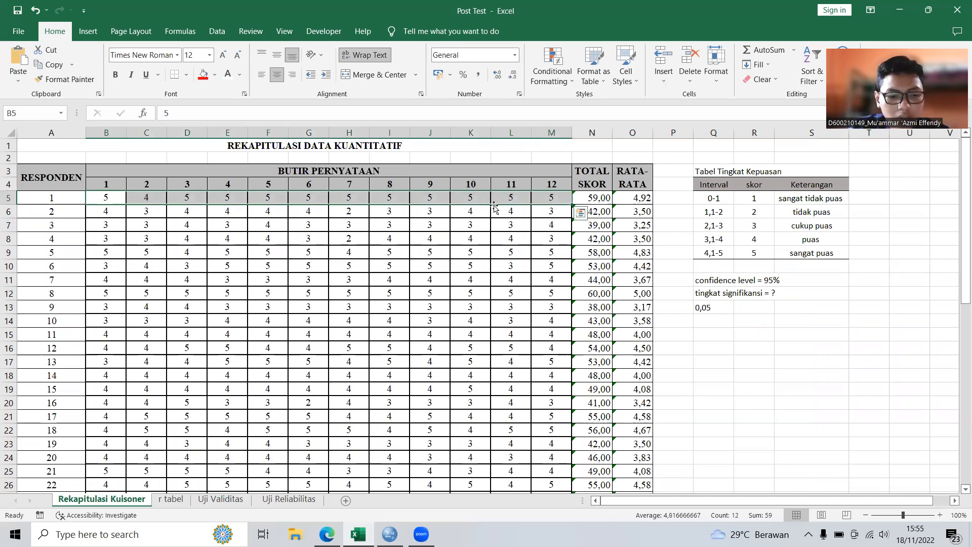
{"action": "key", "text": "ctrl+shift+Down"}
{"action": "scroll", "coordinate": [413, 385], "scroll_direction": "down", "scroll_amount": 7}
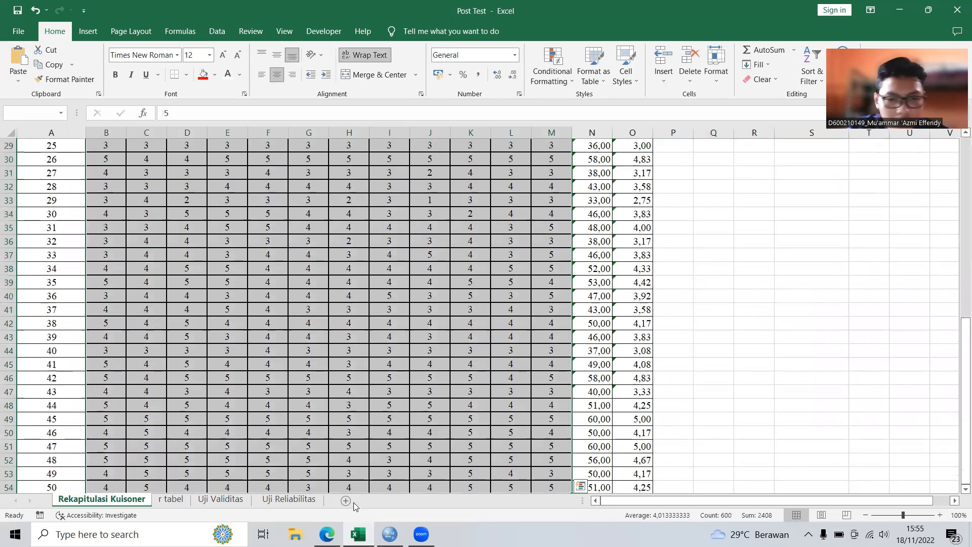
{"action": "scroll", "coordinate": [413, 386], "scroll_direction": "up", "scroll_amount": 14}
- Copy all respondents' scores for statements 1 to 12 together with the total score column, range B5:N54
{"action": "left_click", "coordinate": [119, 197]}
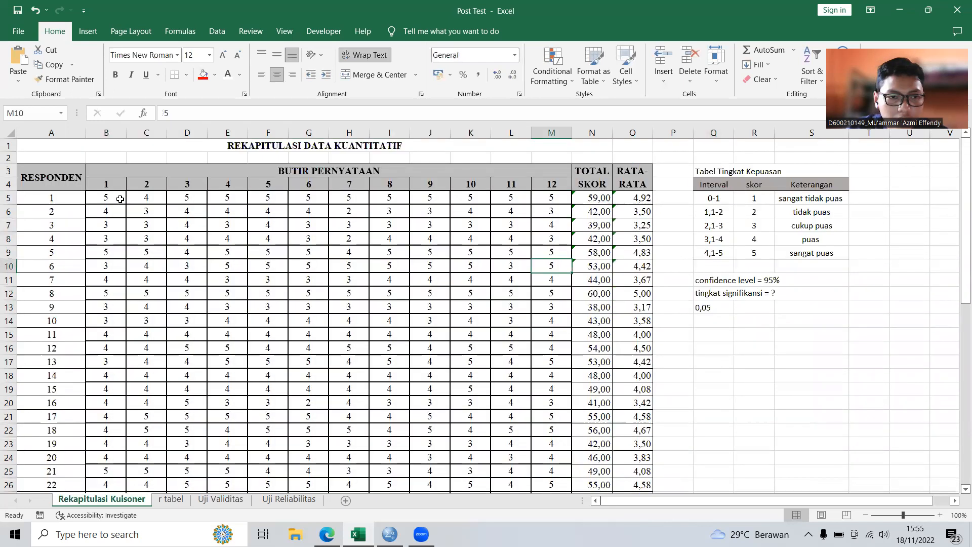
{"action": "left_click_drag", "start_coordinate": [146, 198], "coordinate": [588, 198]}
{"action": "left_click", "coordinate": [94, 198]}
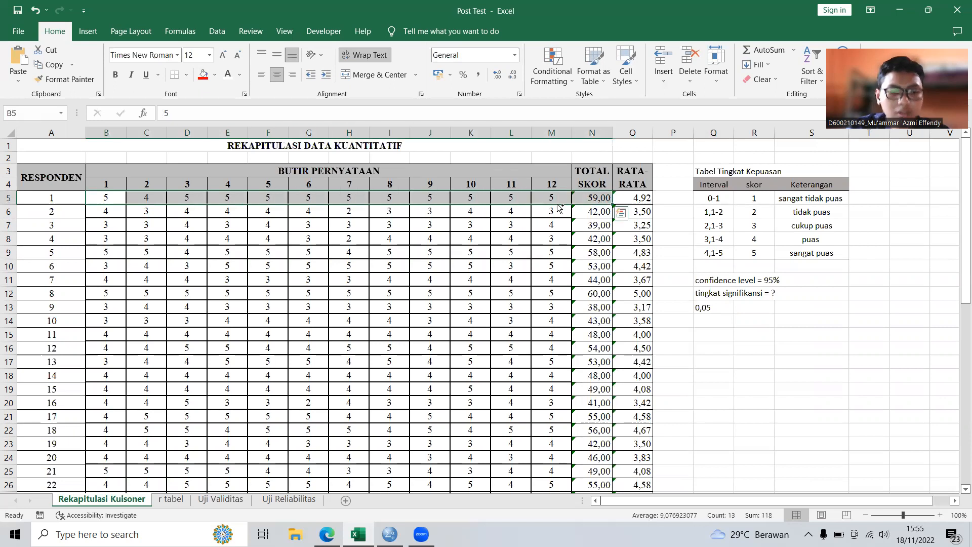
{"action": "key", "text": "ctrl+shift+Down"}
{"action": "scroll", "coordinate": [235, 324], "scroll_direction": "down", "scroll_amount": 3}
{"action": "scroll", "coordinate": [246, 340], "scroll_direction": "up", "scroll_amount": 3}
{"action": "scroll", "coordinate": [246, 341], "scroll_direction": "up", "scroll_amount": 9}
{"action": "key", "text": "ctrl+c"}
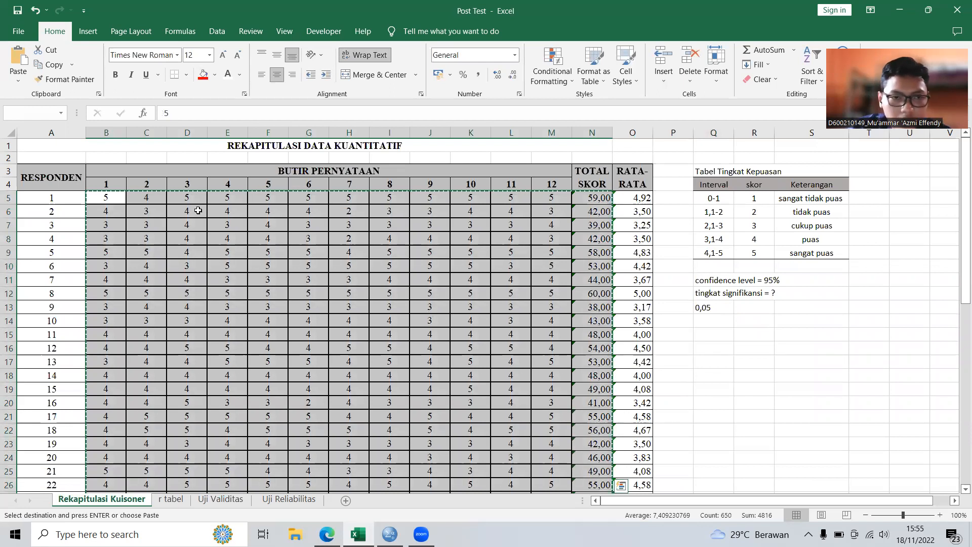
- Switch to SPSS and paste the copied scores into the empty dataset, starting at row 1 of the first variable
{"action": "left_click", "coordinate": [389, 534]}
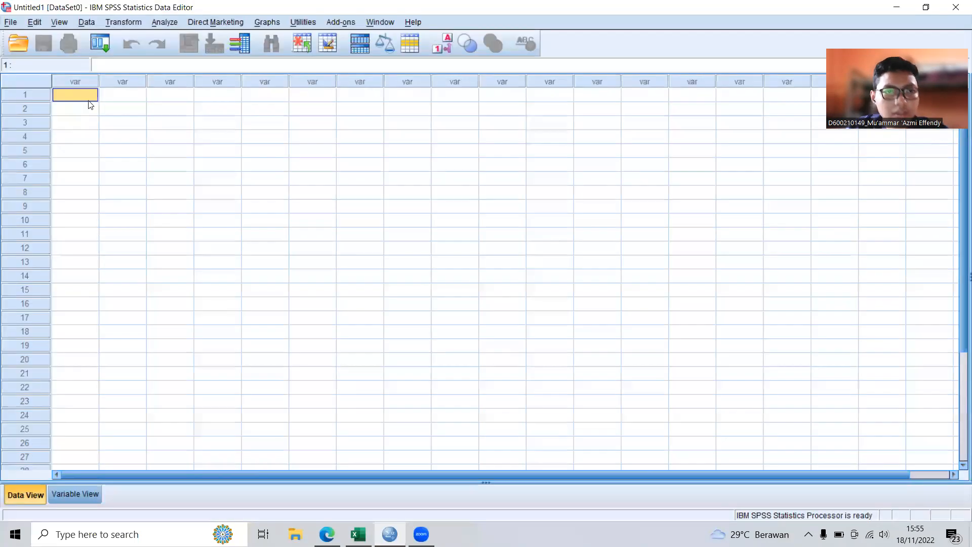
{"action": "key", "text": "ctrl+v"}
{"action": "left_click", "coordinate": [374, 219]}
{"action": "left_click", "coordinate": [66, 85]}
{"action": "left_click", "coordinate": [272, 205]}
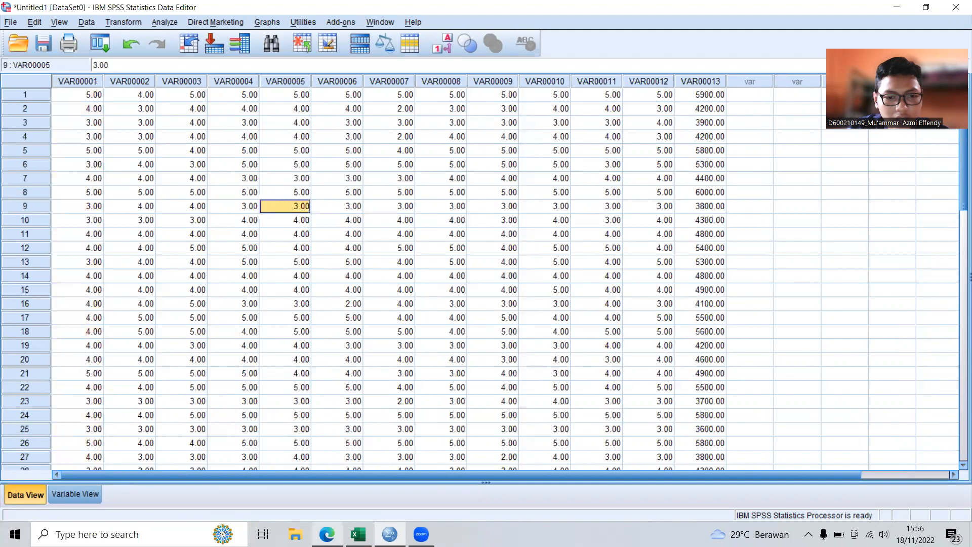
- Compare the pasted SPSS data with the scores on Excel's Rekapitulasi Kuisoner sheet, ending back in SPSS
{"action": "left_click", "coordinate": [358, 534]}
{"action": "left_click", "coordinate": [471, 225]}
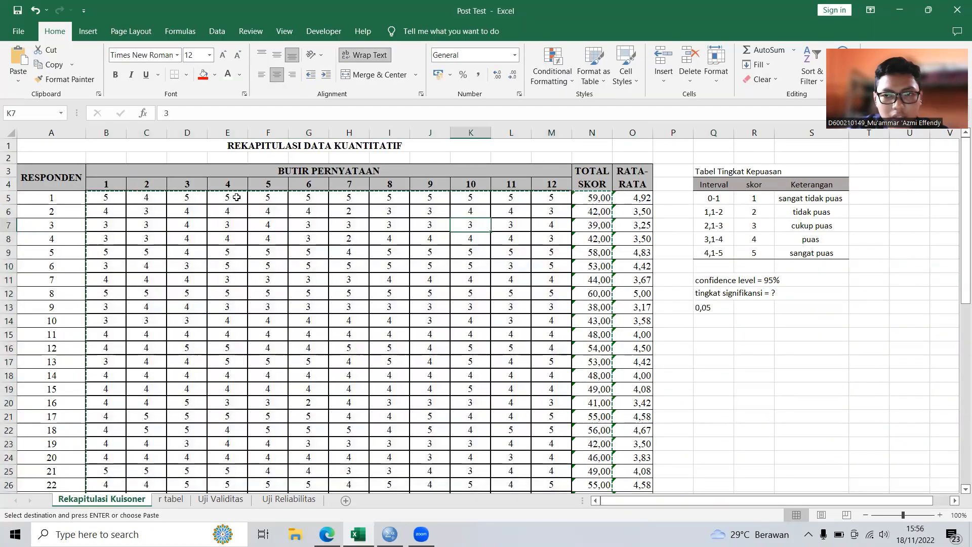
{"action": "key", "text": "alt+Tab"}
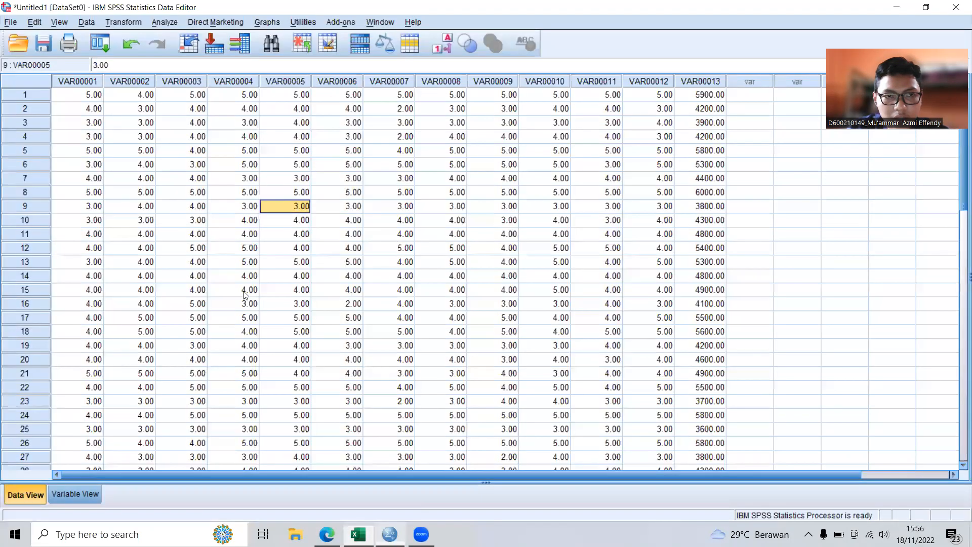
{"action": "key", "text": "ctrl+Home"}
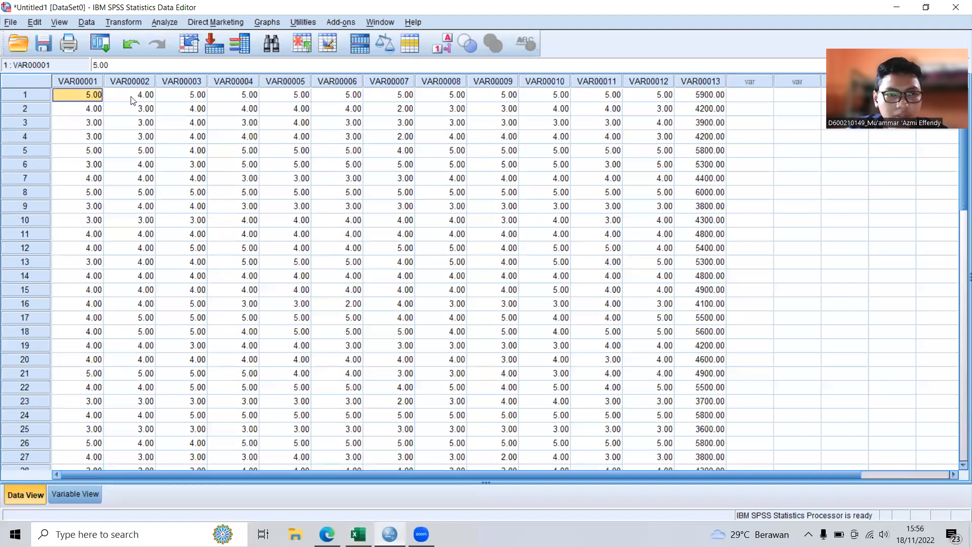
{"action": "left_click", "coordinate": [240, 278]}
{"action": "left_click", "coordinate": [78, 92]}
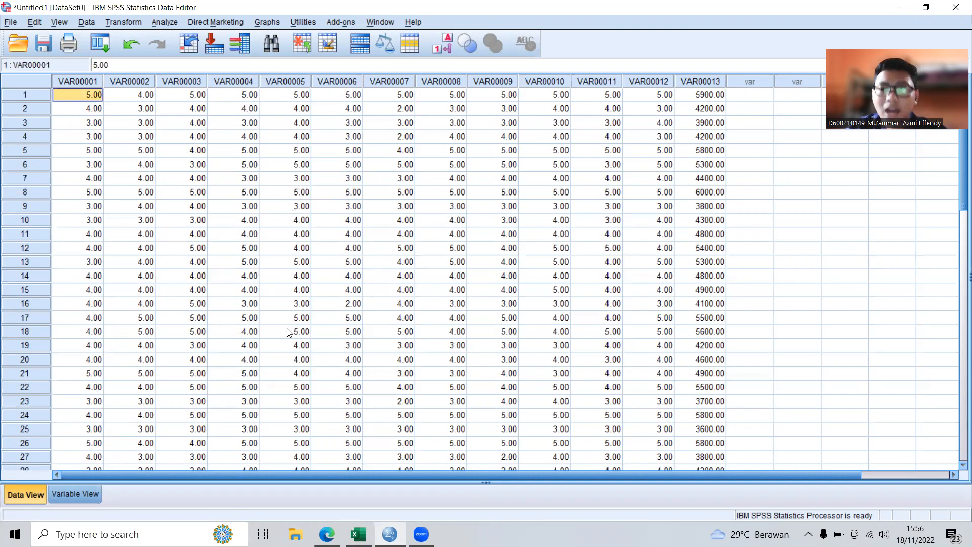
- Show the variable definitions, rename VAR00001 as Soal_1 and copy the prefix Soal_ for reuse
{"action": "left_click", "coordinate": [94, 496]}
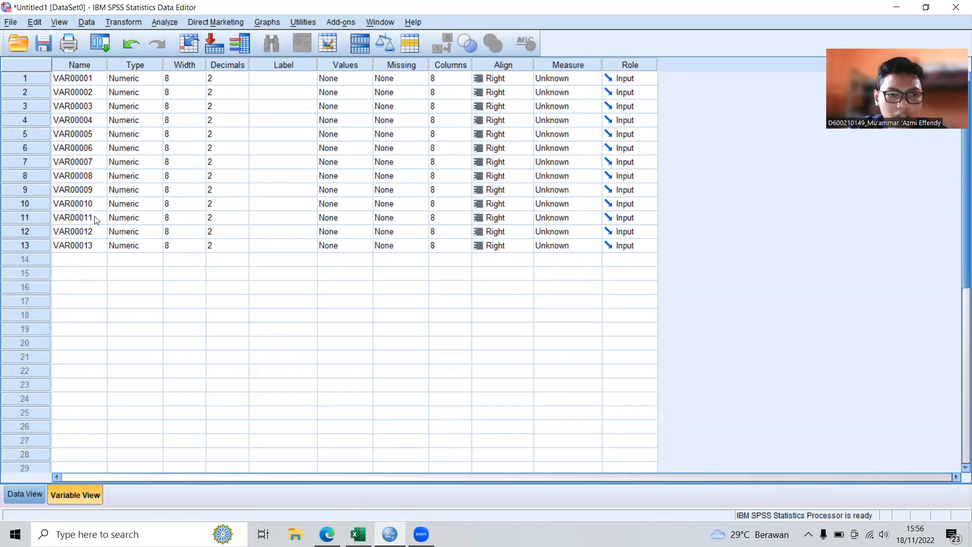
{"action": "left_click", "coordinate": [93, 232]}
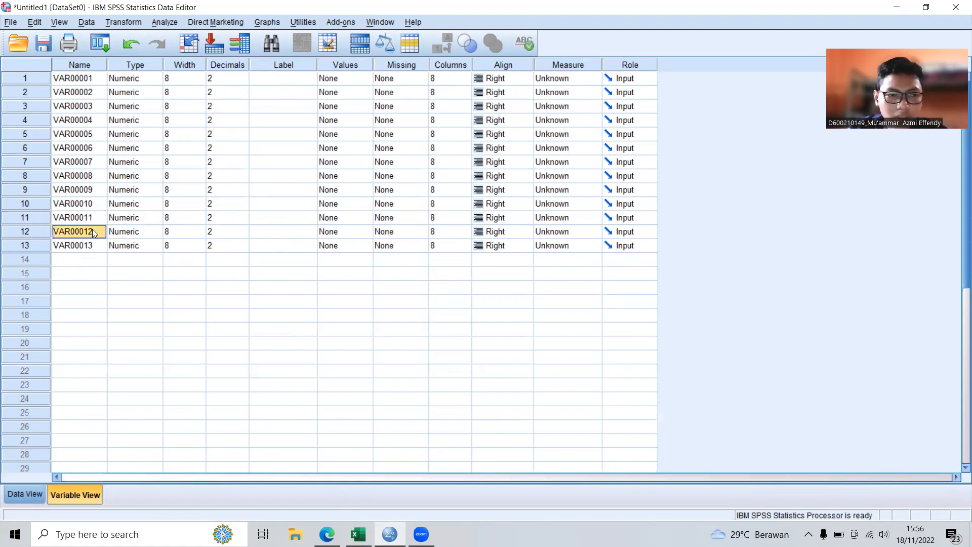
{"action": "left_click", "coordinate": [82, 76]}
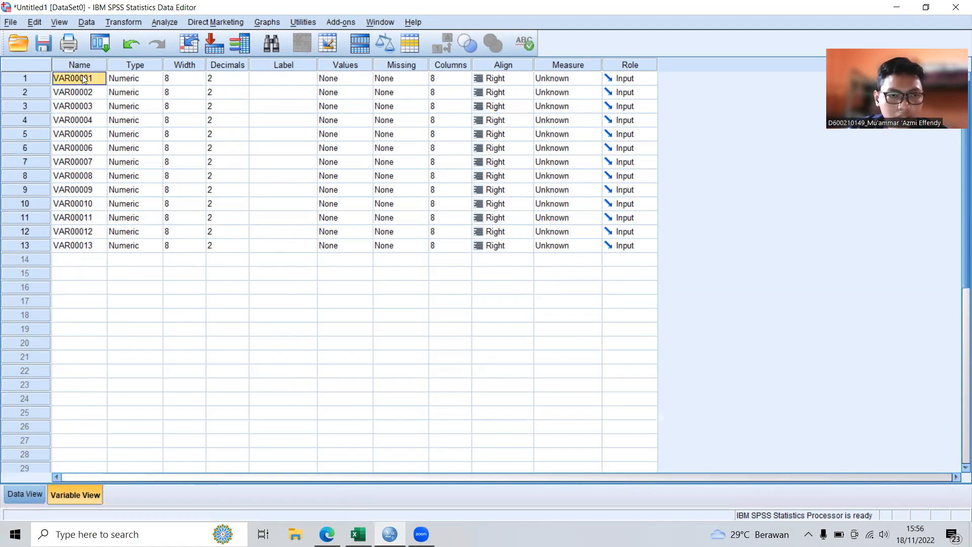
{"action": "left_click", "coordinate": [87, 76]}
{"action": "left_click_drag", "start_coordinate": [86, 77], "coordinate": [57, 78]}
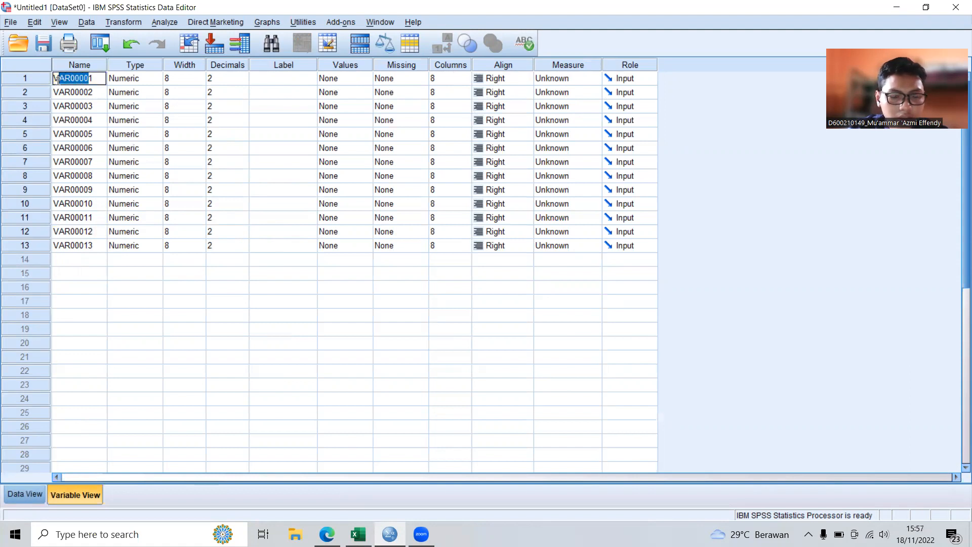
{"action": "type", "text": "Soal"}
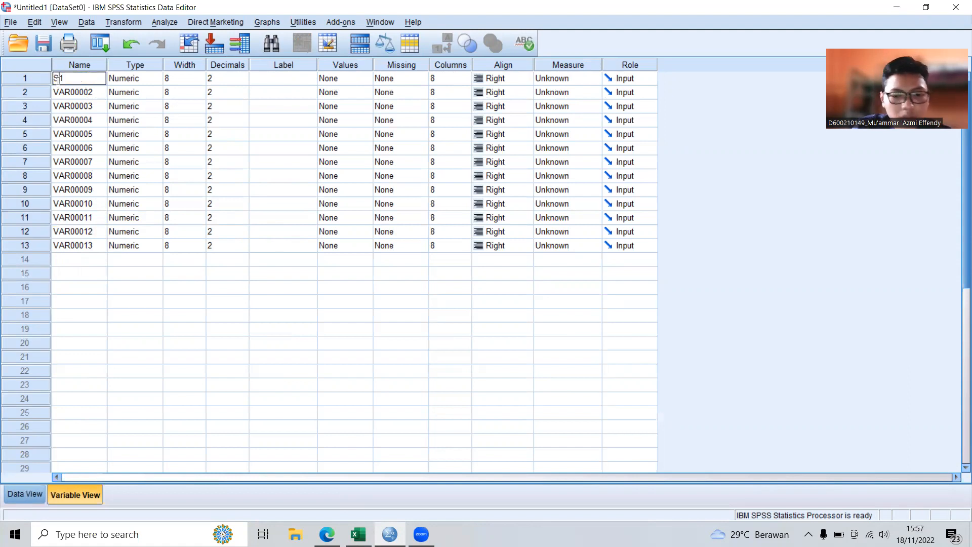
{"action": "type", "text": "_"}
{"action": "left_click_drag", "start_coordinate": [75, 79], "coordinate": [55, 80]}
{"action": "key", "text": "ctrl+c"}
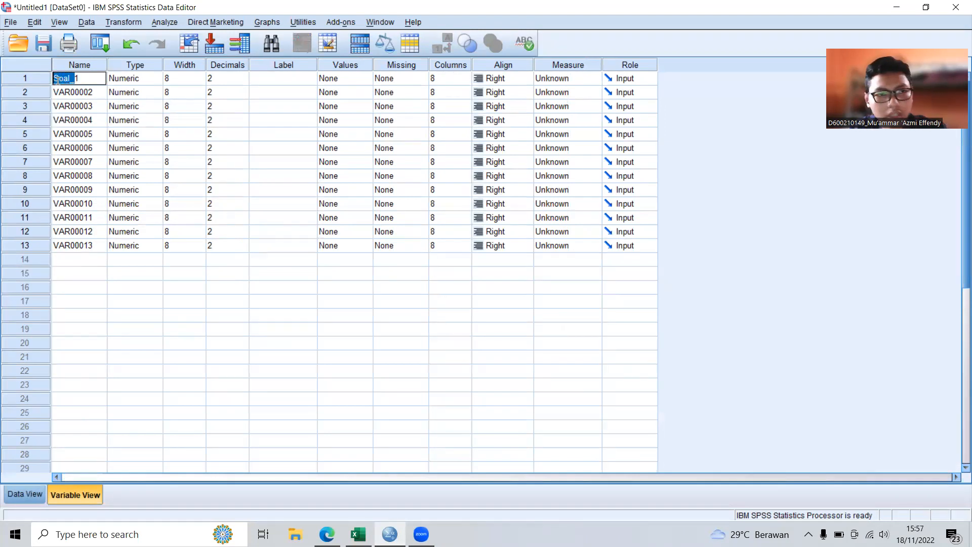
{"action": "key", "text": "Return"}
- Rename VAR00002 through VAR00005 as Soal_2, Soal_3, Soal_4 and Soal_5 using the copied prefix
{"action": "left_click", "coordinate": [89, 91]}
{"action": "left_click_drag", "start_coordinate": [88, 90], "coordinate": [84, 92]}
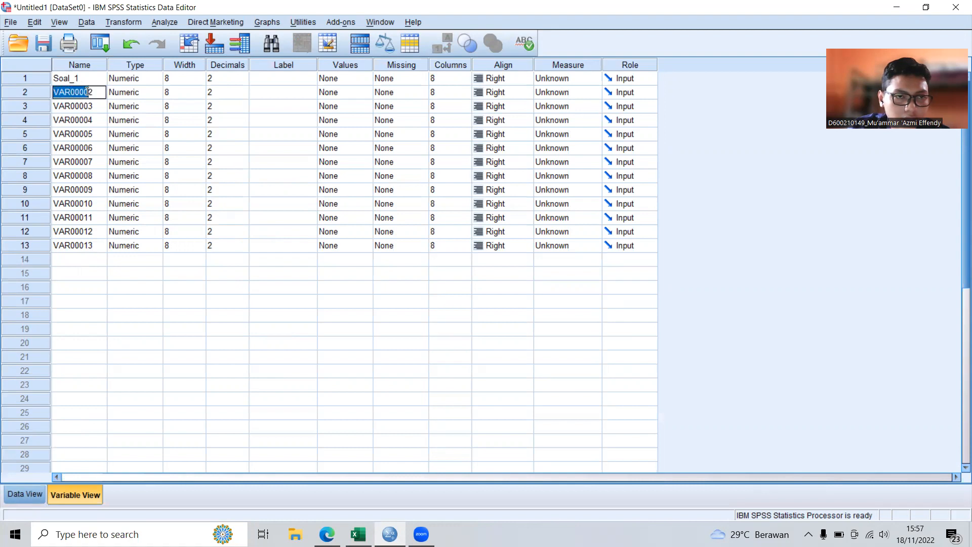
{"action": "key", "text": "ctrl+v"}
{"action": "left_click", "coordinate": [87, 108]}
{"action": "left_click_drag", "start_coordinate": [89, 110], "coordinate": [84, 105]}
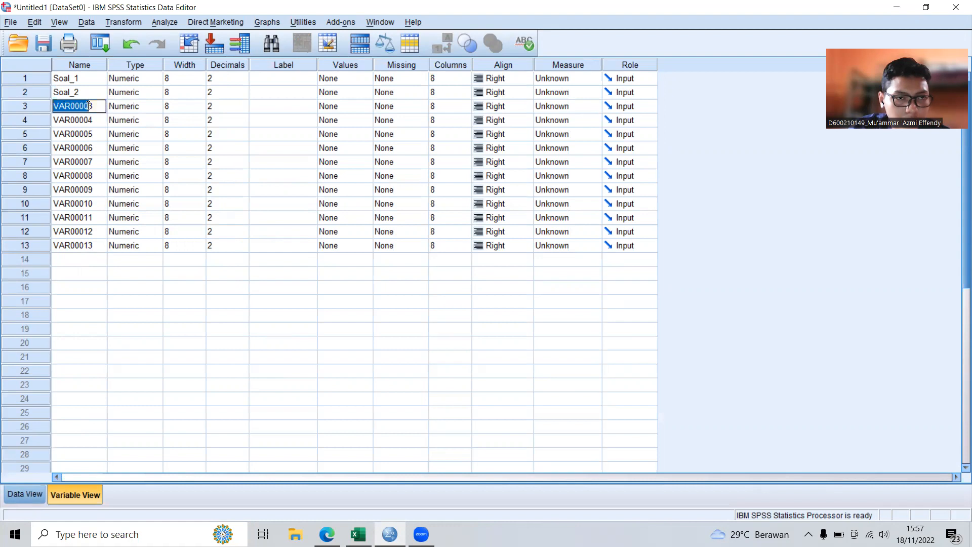
{"action": "key", "text": "ctrl+v"}
{"action": "left_click", "coordinate": [86, 120]}
{"action": "left_click_drag", "start_coordinate": [88, 120], "coordinate": [75, 143]}
{"action": "key", "text": "ctrl+v"}
{"action": "key", "text": "ctrl+v"}
- Rename VAR00006 through VAR00009 as Soal_6, Soal_7, Soal_8 and Soal_9 using the copied prefix
{"action": "left_click", "coordinate": [86, 147]}
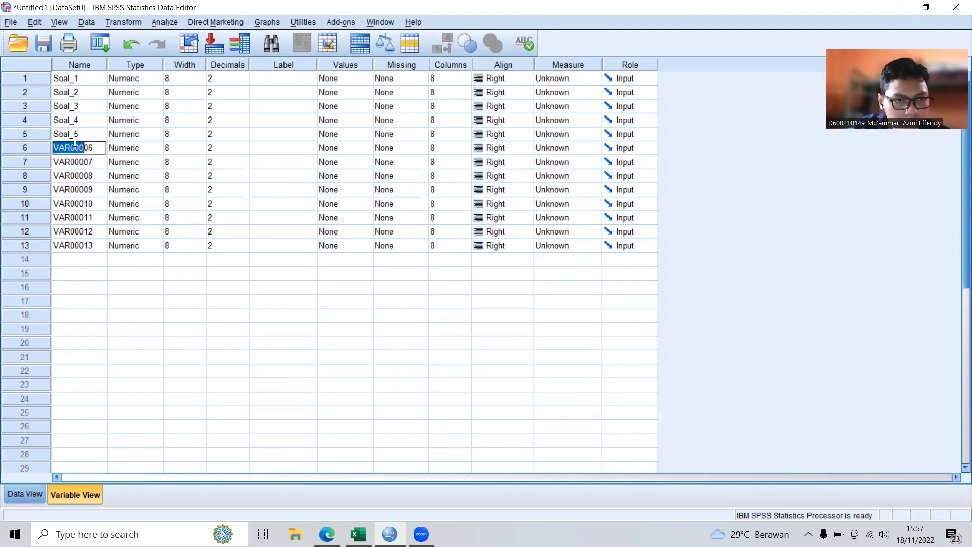
{"action": "key", "text": "ctrl+v"}
{"action": "left_click", "coordinate": [88, 159]}
{"action": "left_click_drag", "start_coordinate": [52, 162], "coordinate": [88, 158]}
{"action": "key", "text": "ctrl+v"}
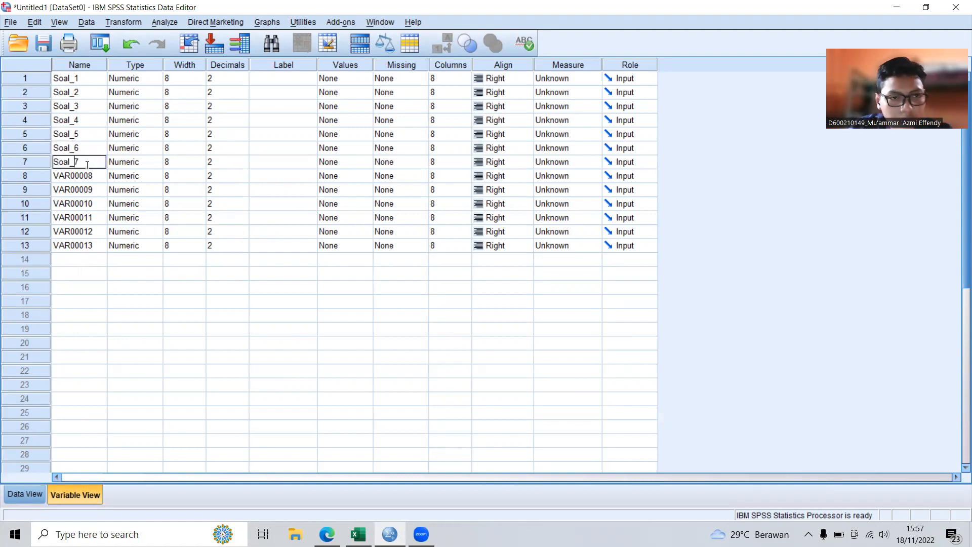
{"action": "left_click", "coordinate": [88, 173]}
{"action": "left_click_drag", "start_coordinate": [53, 176], "coordinate": [86, 173]}
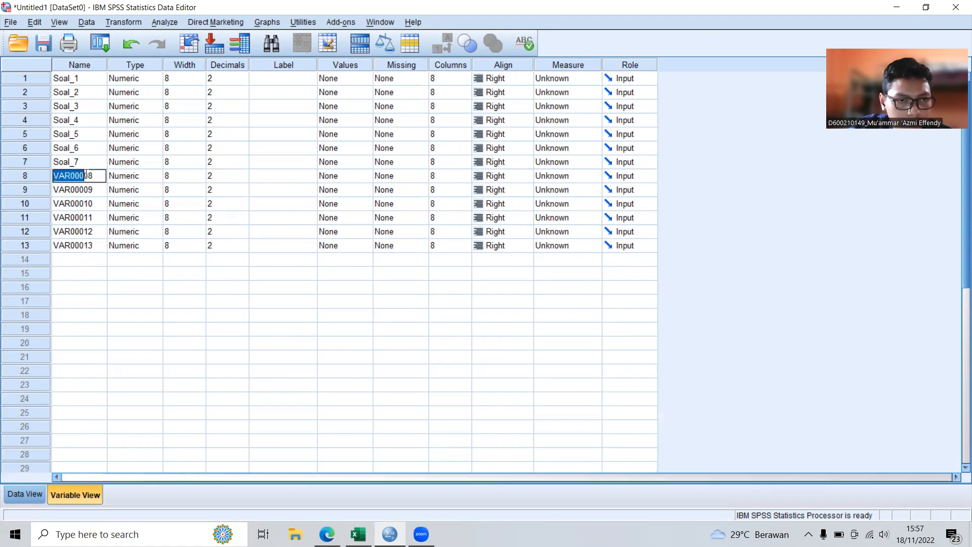
{"action": "key", "text": "ctrl+v"}
{"action": "left_click", "coordinate": [84, 187]}
{"action": "left_click", "coordinate": [84, 187]}
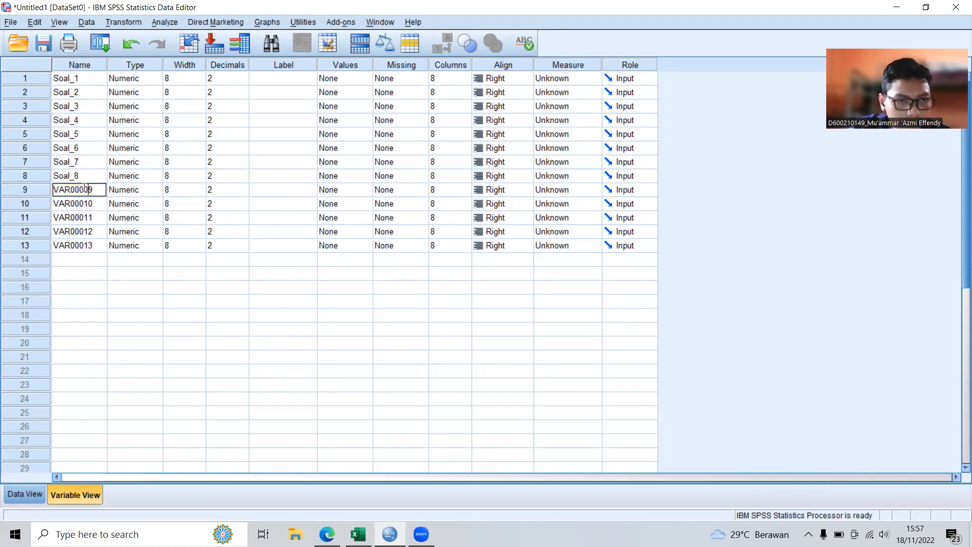
{"action": "left_click_drag", "start_coordinate": [53, 189], "coordinate": [85, 190]}
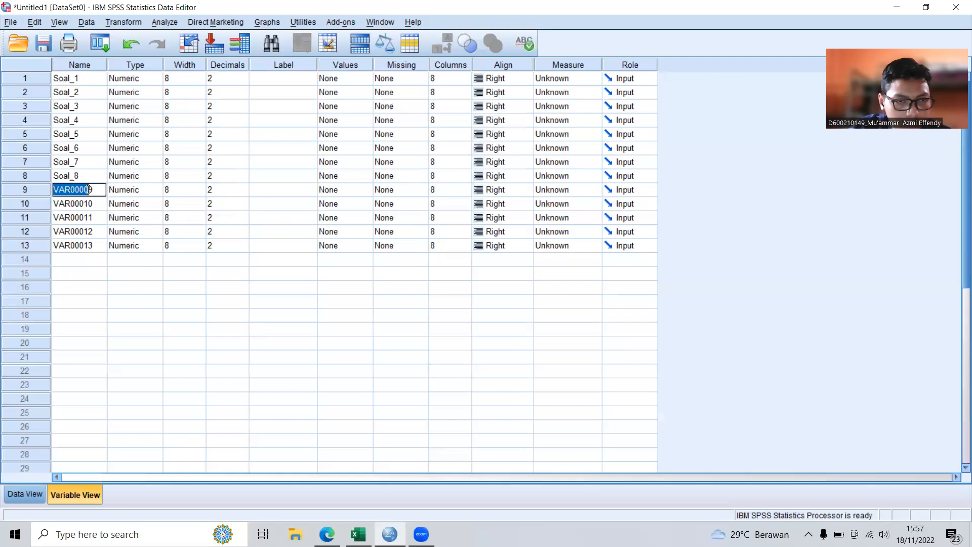
{"action": "key", "text": "ctrl+v"}
- Rename VAR00010, VAR00011 and VAR00012 as Soal_10, Soal_11 and Soal_12 using the copied prefix
{"action": "left_click", "coordinate": [56, 201]}
{"action": "left_click", "coordinate": [55, 201]}
{"action": "left_click_drag", "start_coordinate": [55, 200], "coordinate": [88, 201]}
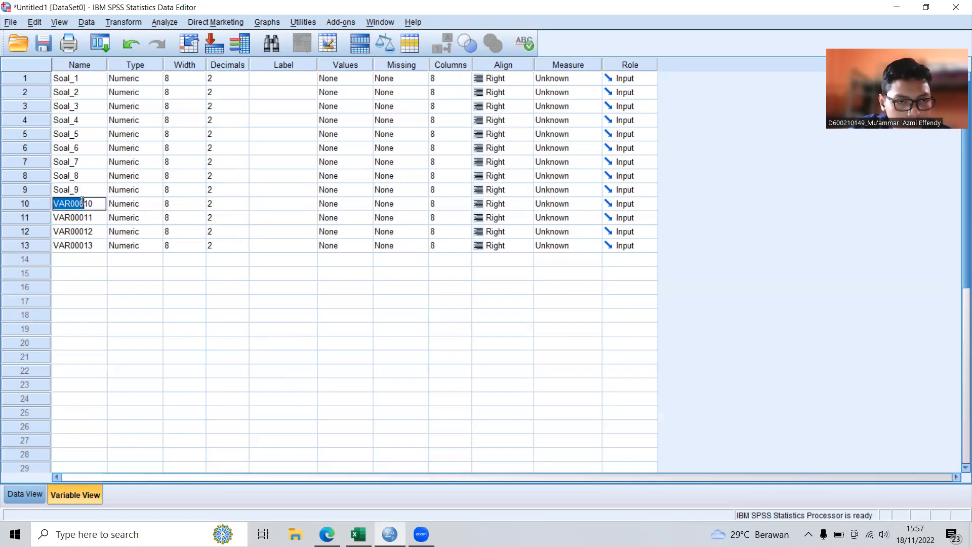
{"action": "key", "text": "ctrl+v"}
{"action": "left_click", "coordinate": [72, 214]}
{"action": "left_click", "coordinate": [53, 216]}
{"action": "left_click_drag", "start_coordinate": [54, 216], "coordinate": [86, 215]}
{"action": "key", "text": "ctrl+v"}
{"action": "left_click", "coordinate": [59, 232]}
{"action": "left_click", "coordinate": [53, 228]}
{"action": "left_click_drag", "start_coordinate": [54, 229], "coordinate": [83, 229]}
{"action": "key", "text": "ctrl+v"}
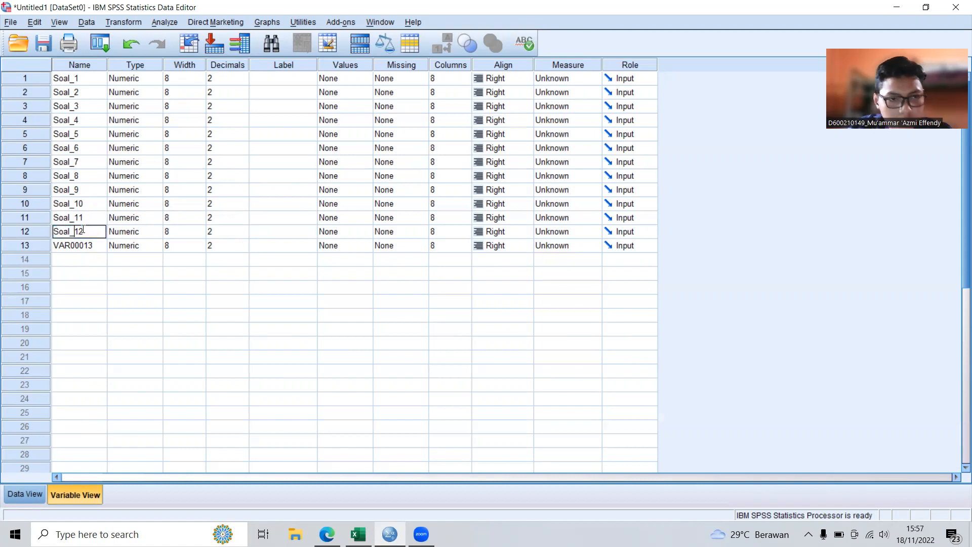
- Rename VAR00013 as Total_Skor and return to the data values
{"action": "left_click", "coordinate": [73, 246]}
{"action": "left_click", "coordinate": [73, 242]}
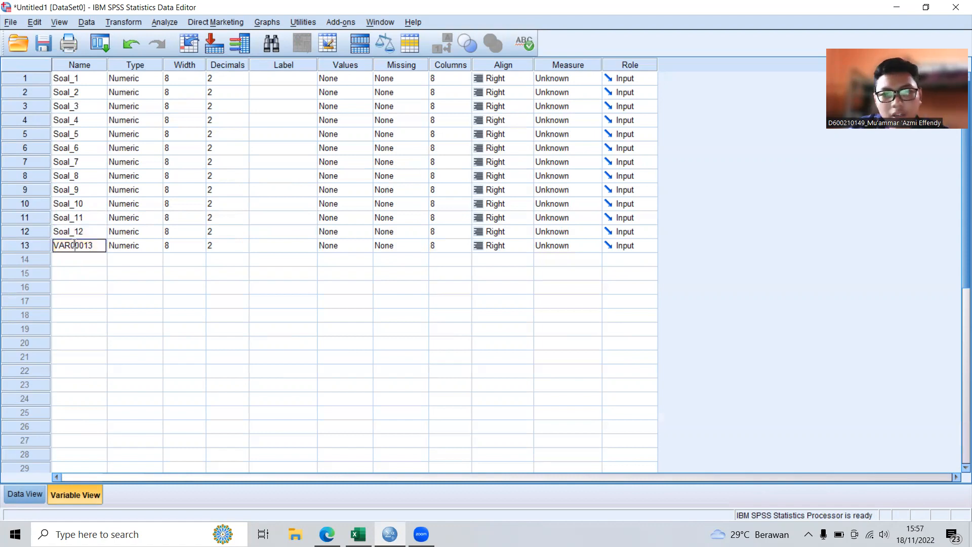
{"action": "left_click_drag", "start_coordinate": [93, 246], "coordinate": [50, 248]}
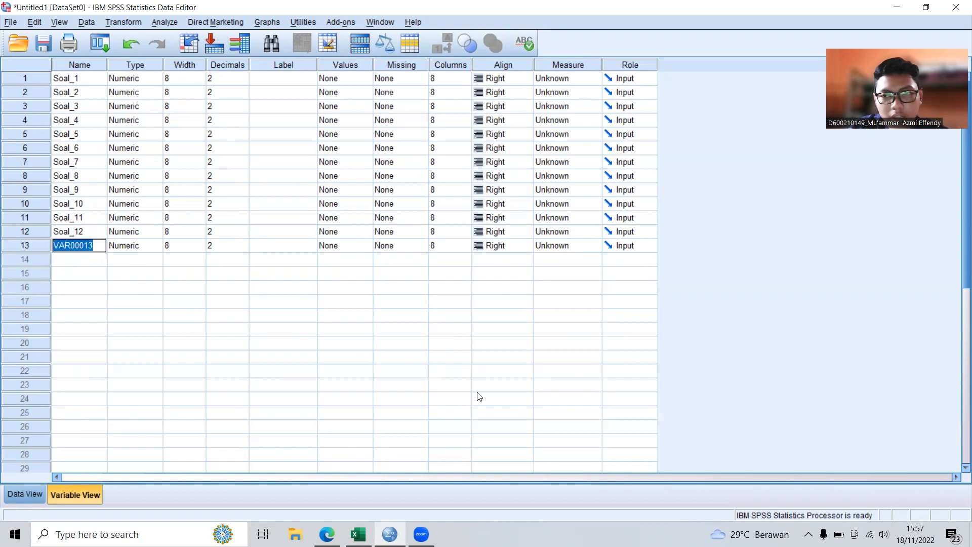
{"action": "type", "text": "Total_SK"}
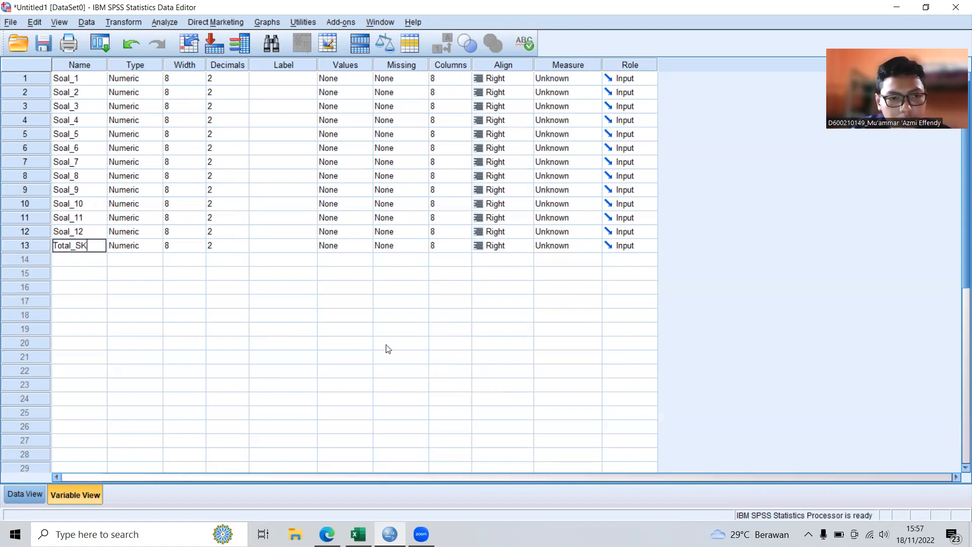
{"action": "key", "text": "BackSpace"}
{"action": "key", "text": "BackSpace"}
{"action": "type", "text": "kor"}
{"action": "left_click", "coordinate": [338, 427]}
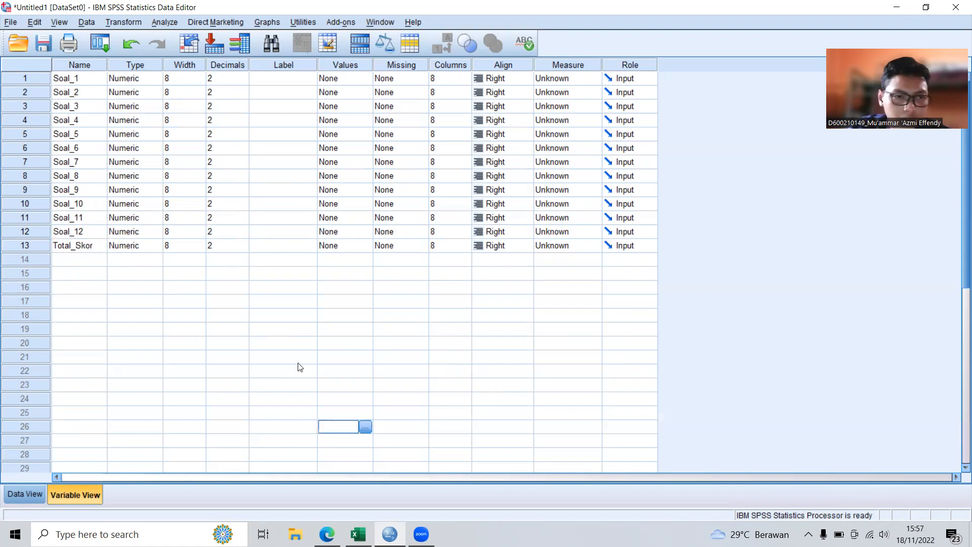
{"action": "left_click", "coordinate": [25, 494]}
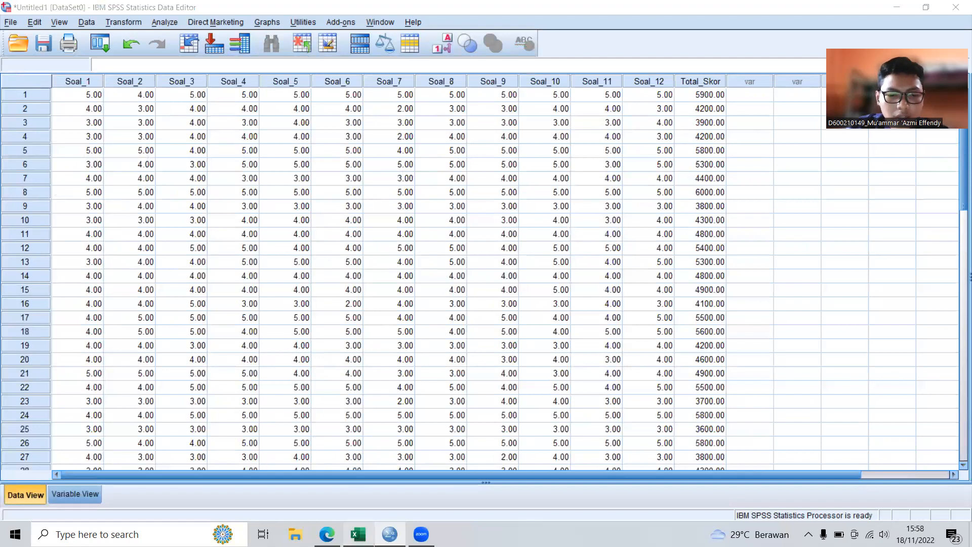
- Switch to Excel and check the SPSS analysis path noted on the Uji Validitas sheet
{"action": "left_click", "coordinate": [358, 534]}
{"action": "left_click", "coordinate": [226, 501]}
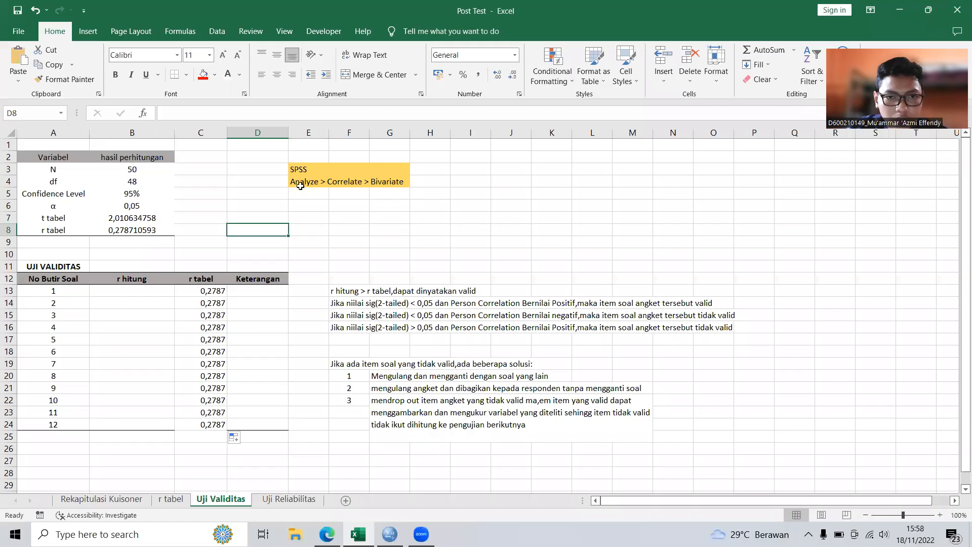
{"action": "left_click", "coordinate": [395, 178]}
{"action": "left_click", "coordinate": [310, 179]}
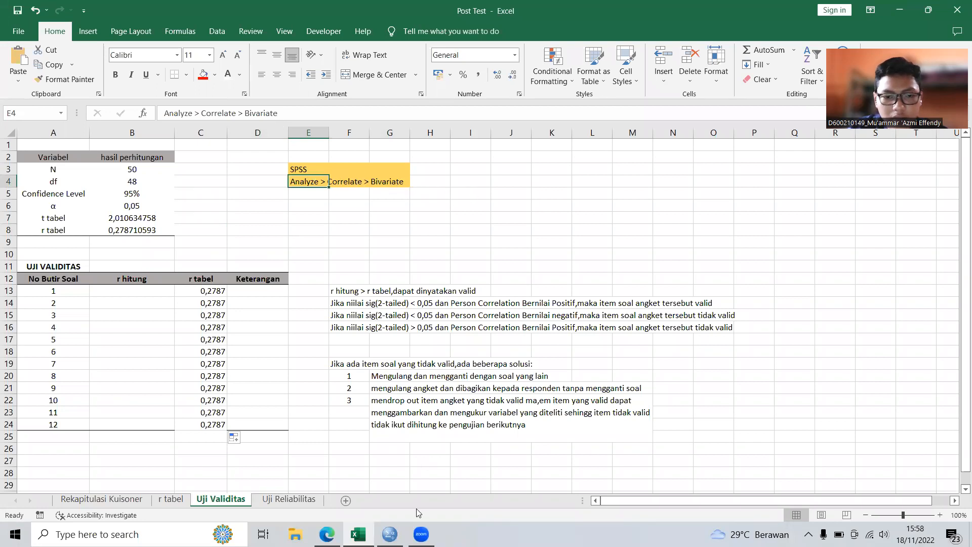
- Switch back to SPSS, open the Bivariate Correlations dialog and look through its list of available variables
{"action": "left_click", "coordinate": [391, 534]}
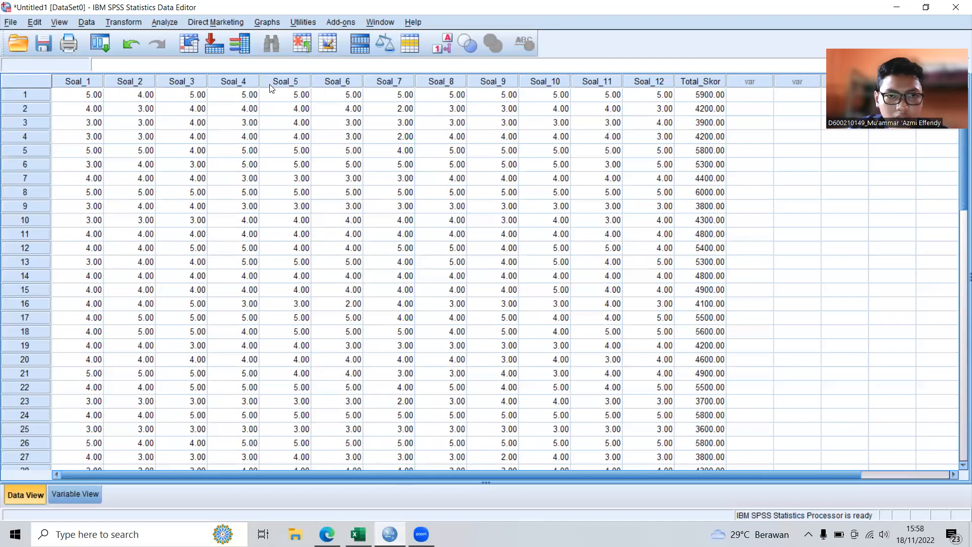
{"action": "left_click", "coordinate": [169, 22]}
{"action": "mouse_move", "coordinate": [220, 140]}
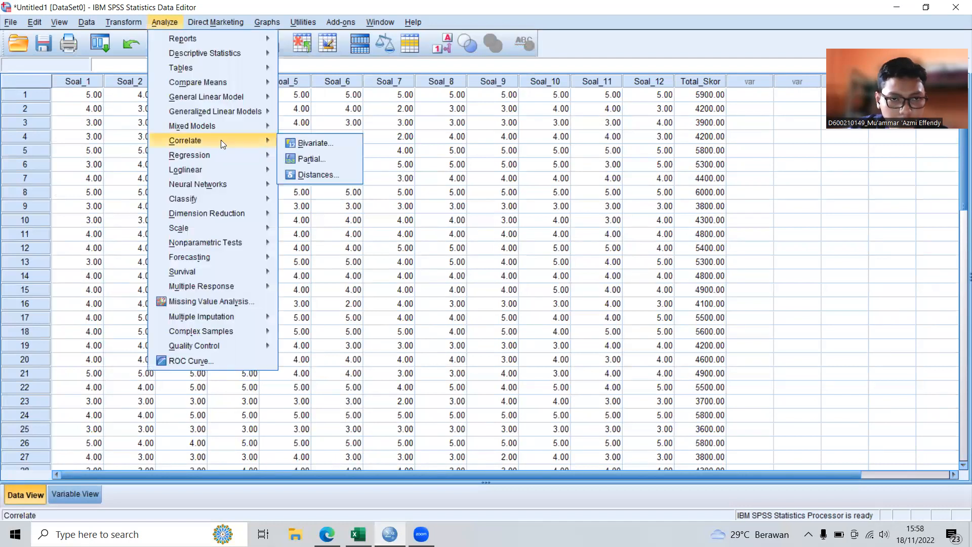
{"action": "left_click", "coordinate": [299, 140]}
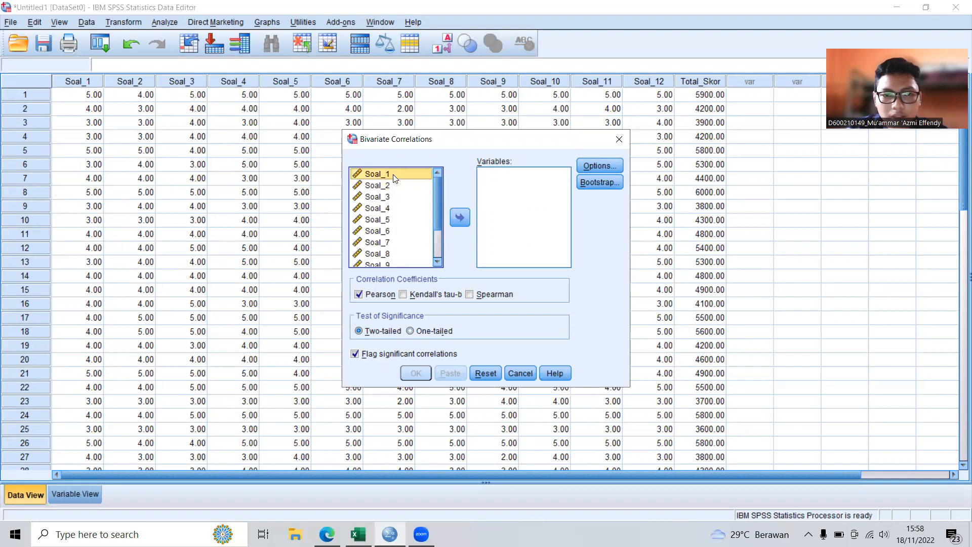
{"action": "scroll", "coordinate": [436, 197], "scroll_direction": "down", "scroll_amount": 2}
{"action": "scroll", "coordinate": [411, 213], "scroll_direction": "up", "scroll_amount": 2}
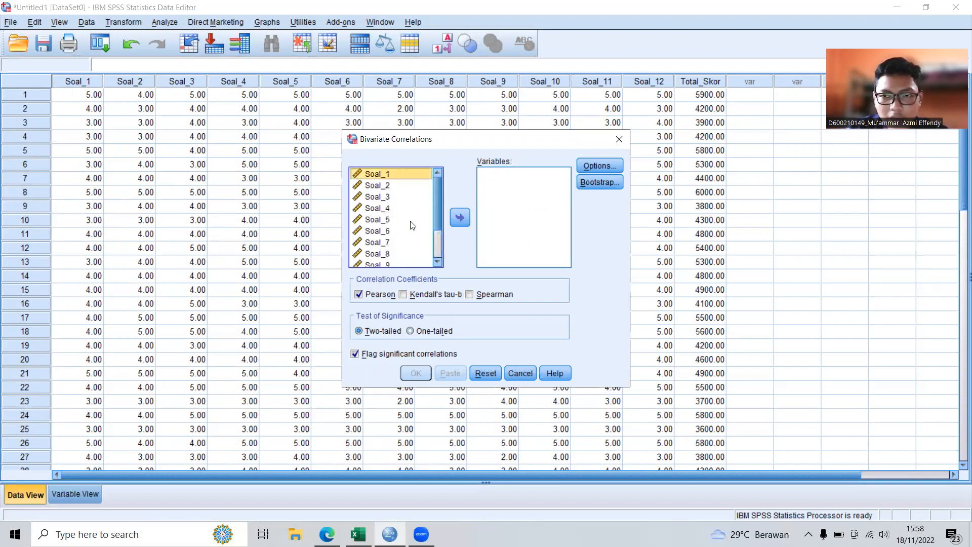
{"action": "scroll", "coordinate": [405, 212], "scroll_direction": "down", "scroll_amount": 2}
{"action": "scroll", "coordinate": [400, 207], "scroll_direction": "up", "scroll_amount": 2}
{"action": "left_click", "coordinate": [392, 178]}
{"action": "left_click", "coordinate": [493, 193]}
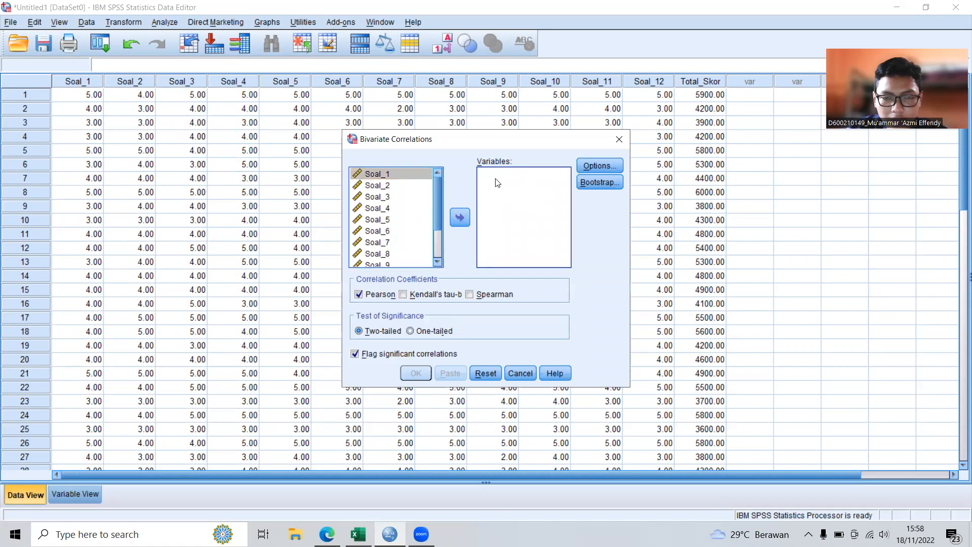
- Add all variables from Soal_1 through Total_Skor to the bivariate correlation's analysis variables
{"action": "left_click", "coordinate": [393, 175]}
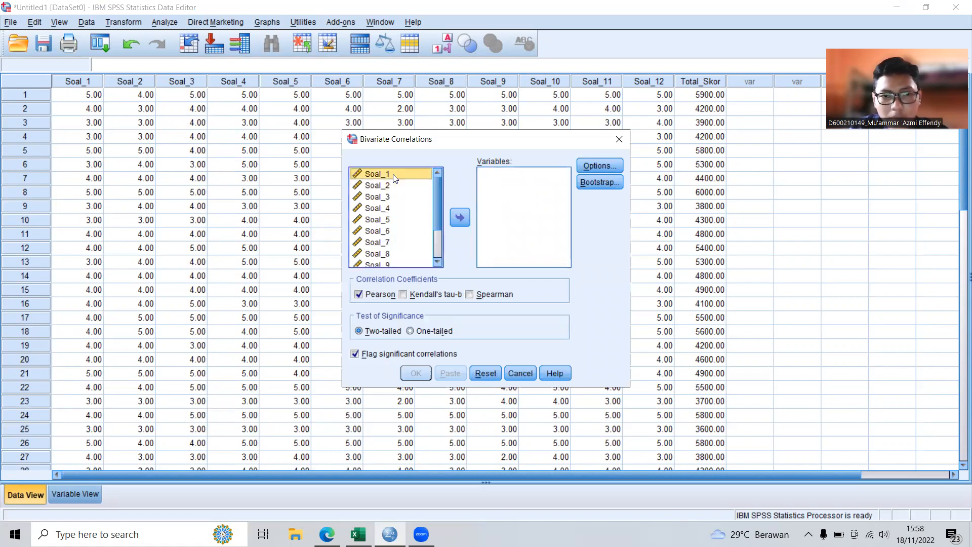
{"action": "key", "text": "shift+Down"}
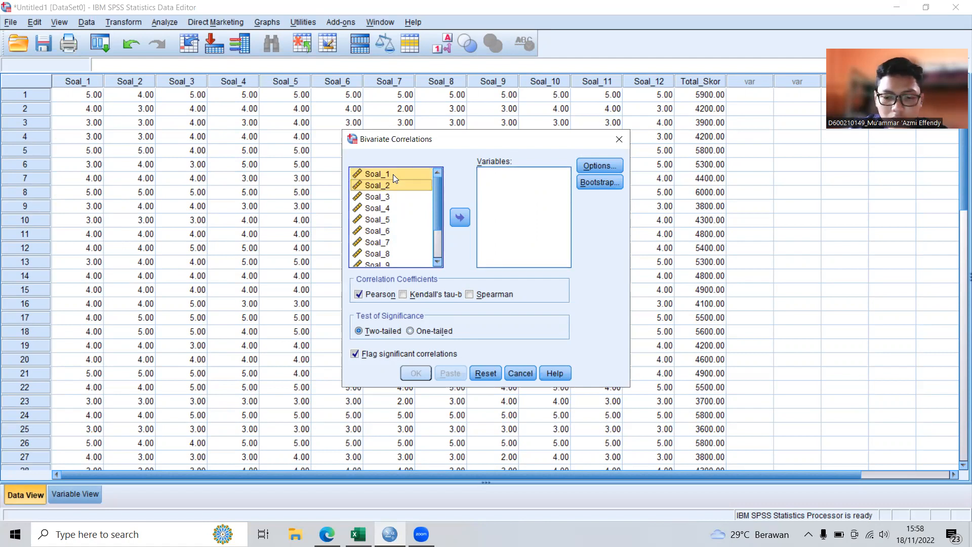
{"action": "key", "text": "shift+Down"}
{"action": "key", "text": "shift+Down"}
{"action": "key", "text": "shift+Down"}
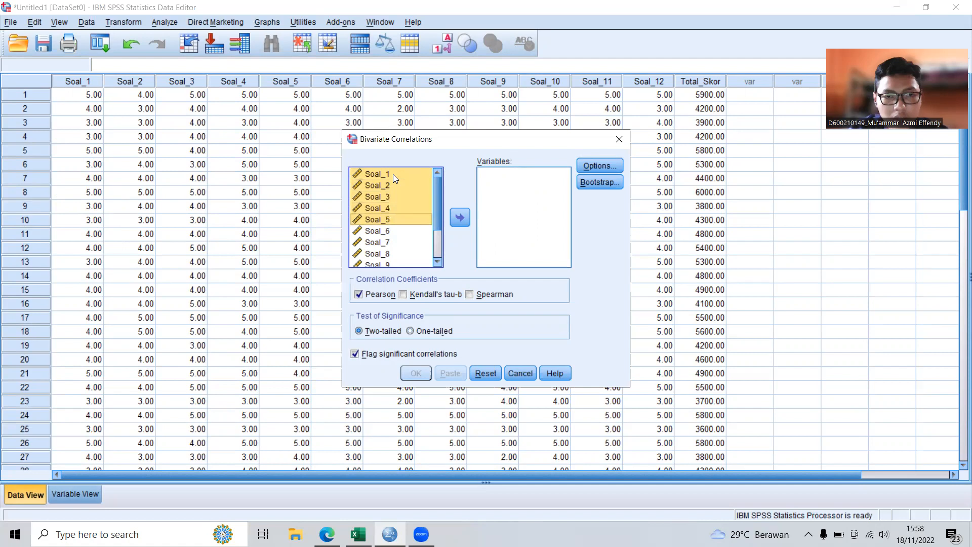
{"action": "key", "text": "shift+Down"}
{"action": "key", "text": "shift+Down"}
{"action": "key", "text": "shift+Down"}
{"action": "key", "text": "shift+Down"}
{"action": "key", "text": "shift+Down"}
{"action": "key", "text": "shift+Down"}
{"action": "key", "text": "shift+Down"}
{"action": "key", "text": "shift+Down"}
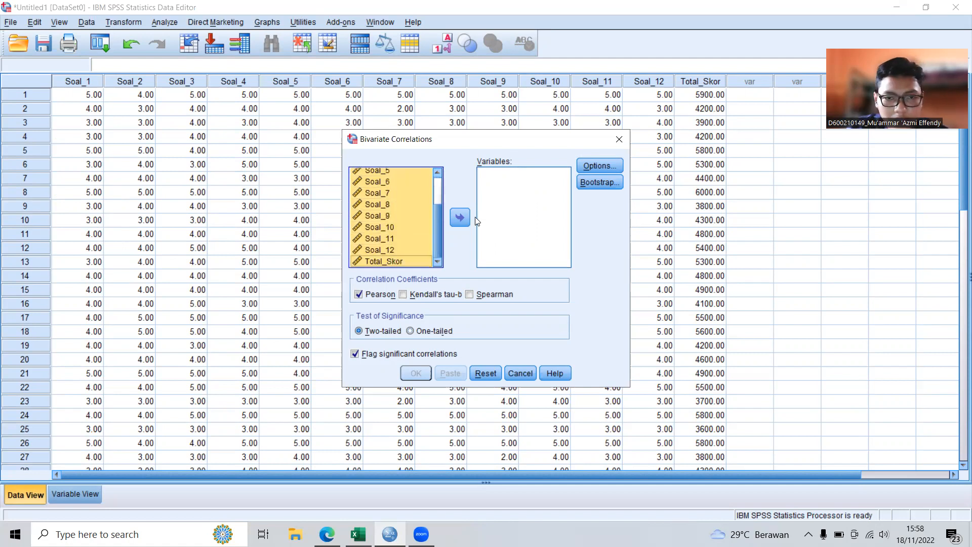
{"action": "left_click", "coordinate": [461, 219]}
- Check the chosen variables and run the two-tailed Pearson correlation with significant correlations flagged
{"action": "scroll", "coordinate": [522, 216], "scroll_direction": "down", "scroll_amount": 3}
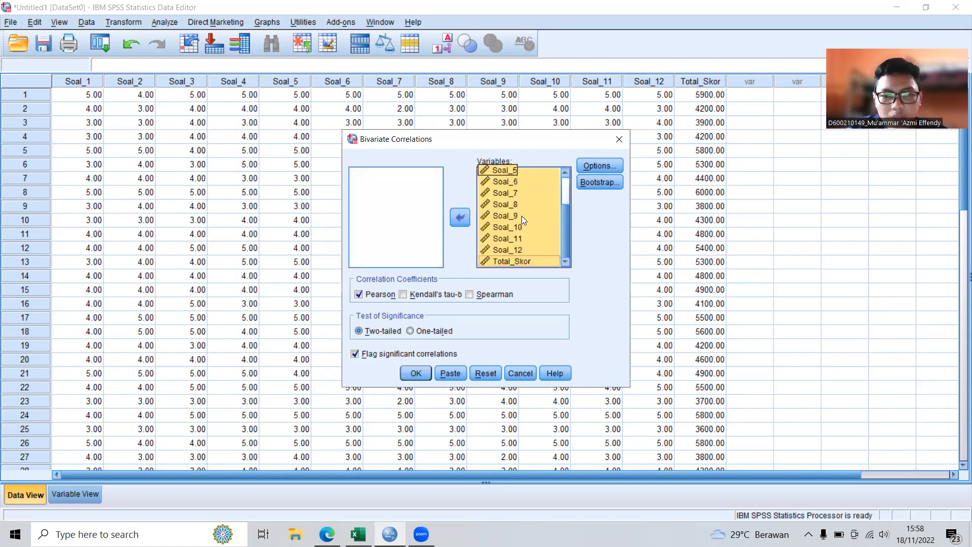
{"action": "left_click", "coordinate": [521, 216]}
{"action": "scroll", "coordinate": [522, 216], "scroll_direction": "up", "scroll_amount": 3}
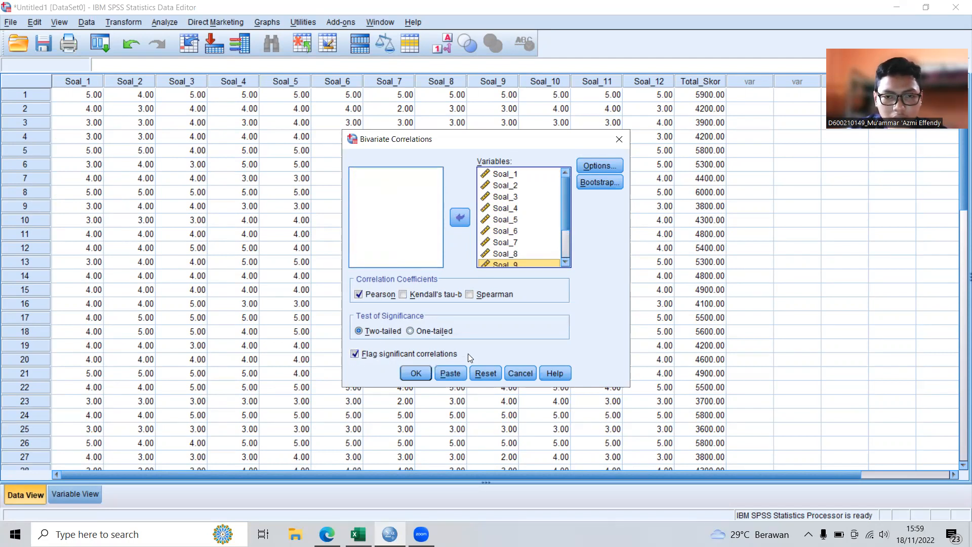
{"action": "left_click", "coordinate": [414, 373]}
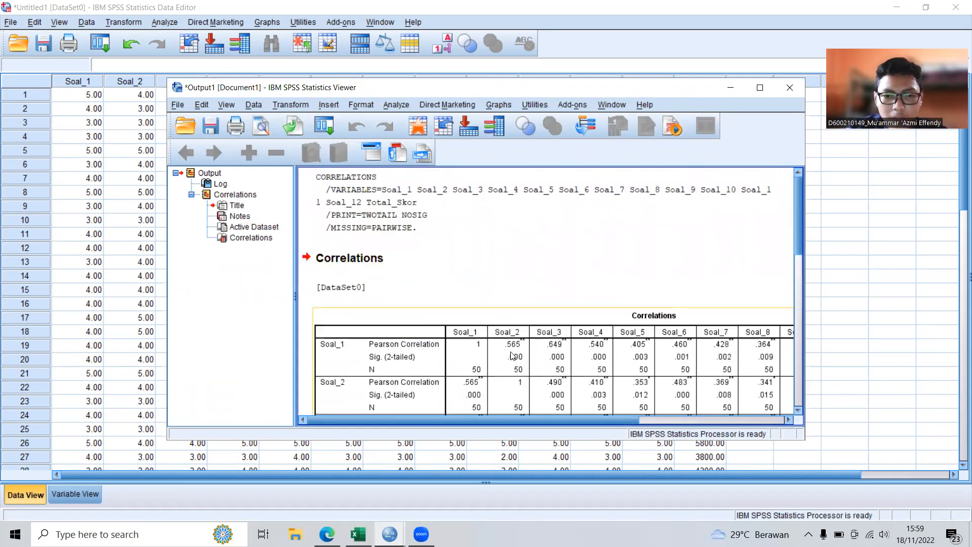
- Open the Correlations output table in its own pivot table window and maximize it
{"action": "scroll", "coordinate": [585, 344], "scroll_direction": "down", "scroll_amount": 3}
{"action": "left_click", "coordinate": [583, 317]}
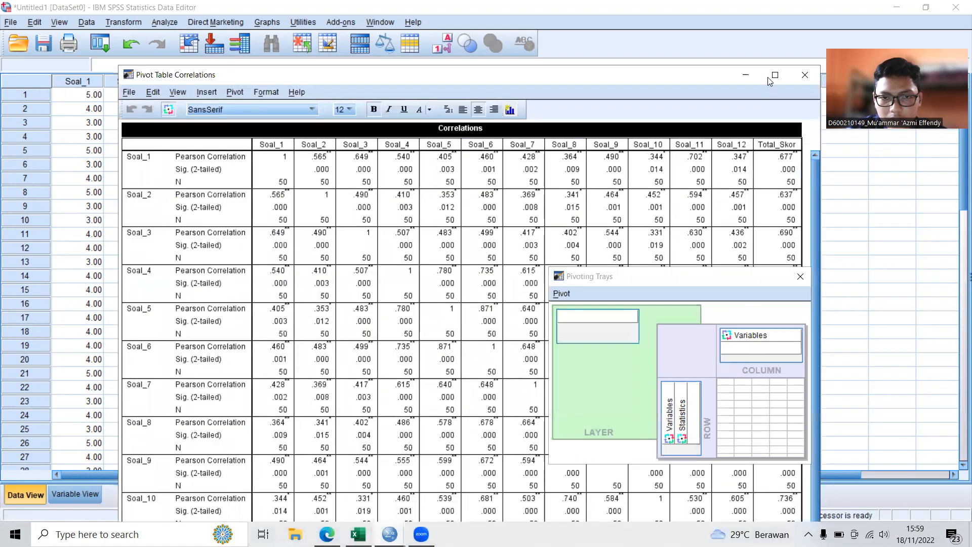
{"action": "left_click_drag", "start_coordinate": [707, 81], "coordinate": [656, 68]}
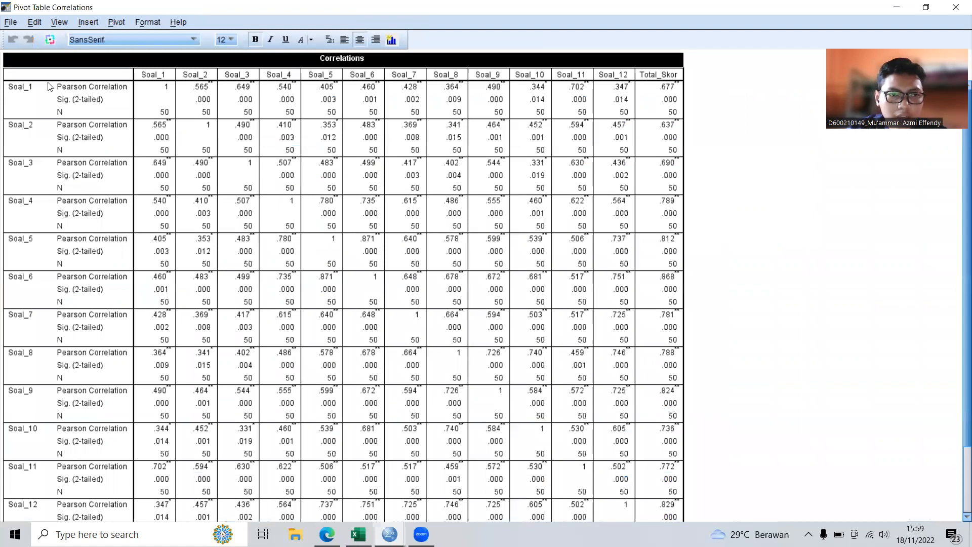
- Copy the Pearson Correlation values in the Total_Skor row for Soal_1 through Soal_12
{"action": "scroll", "coordinate": [17, 506], "scroll_direction": "down", "scroll_amount": 3}
{"action": "scroll", "coordinate": [19, 502], "scroll_direction": "down", "scroll_amount": 2}
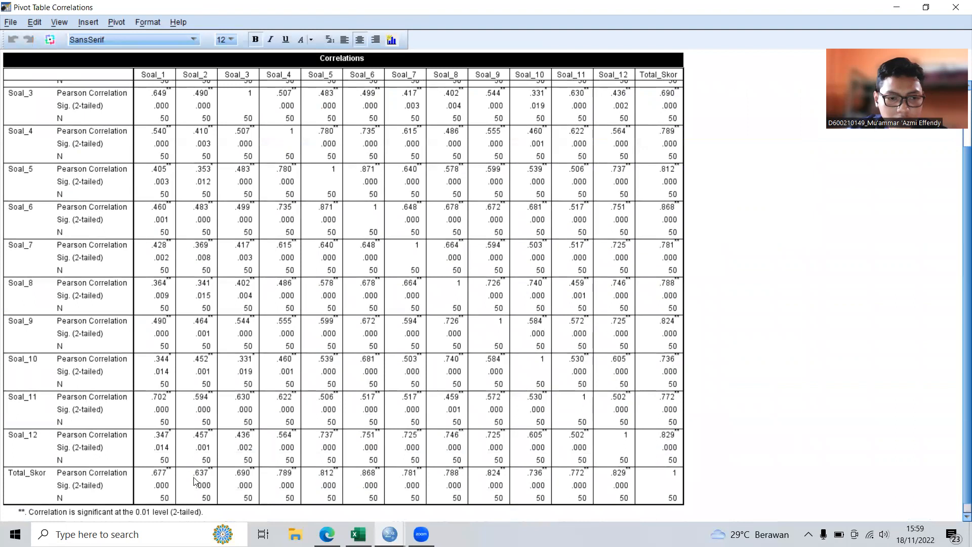
{"action": "left_click", "coordinate": [146, 480]}
{"action": "left_click", "coordinate": [233, 478]}
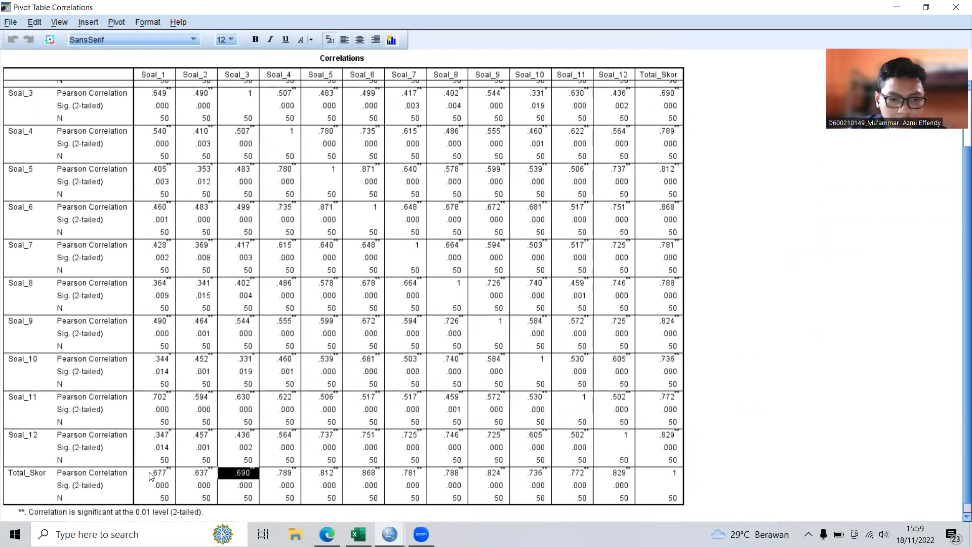
{"action": "left_click", "coordinate": [152, 476]}
{"action": "left_click_drag", "start_coordinate": [198, 475], "coordinate": [603, 483]}
{"action": "key", "text": "ctrl+c"}
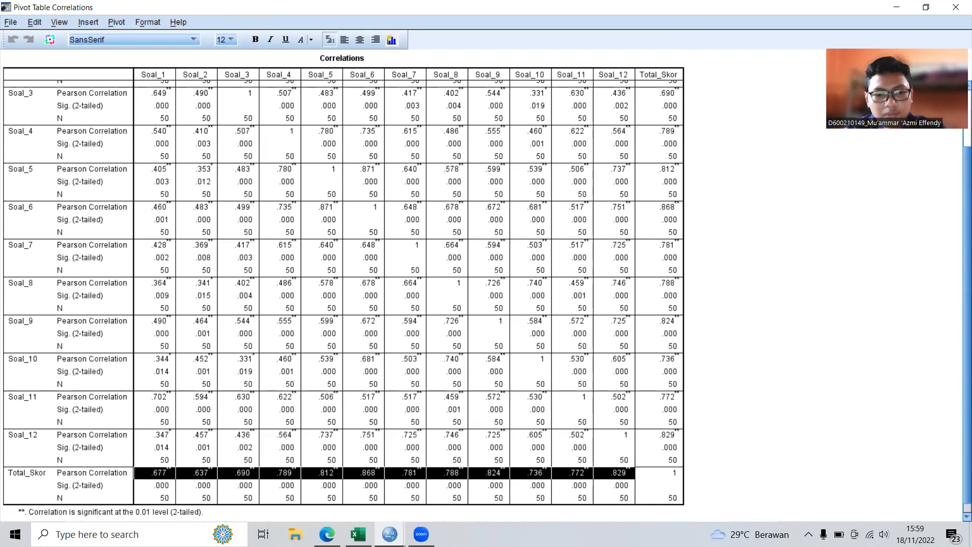
- Switch to Excel and paste the copied correlation values into row 7 of the Uji Validitas sheet, starting at E7
{"action": "left_click", "coordinate": [358, 534]}
{"action": "left_click", "coordinate": [318, 183]}
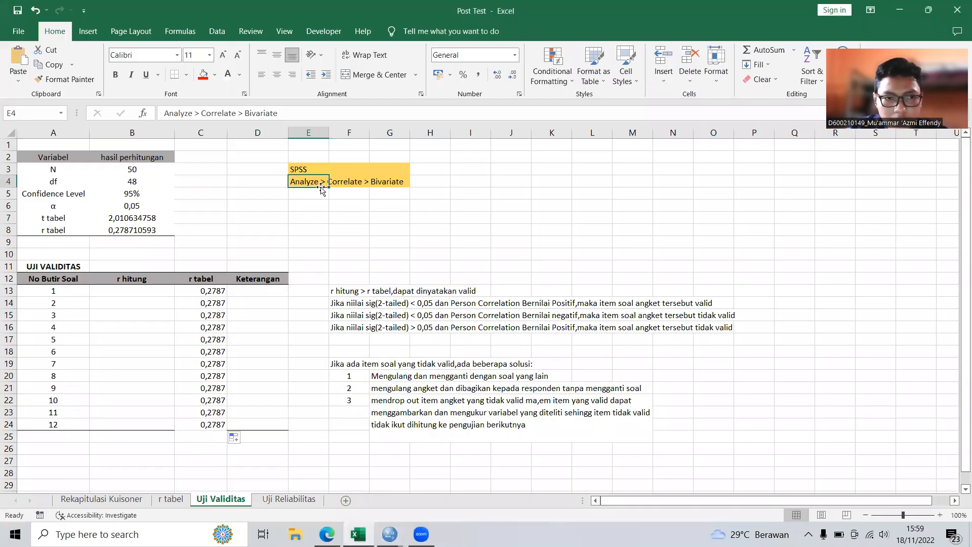
{"action": "left_click", "coordinate": [316, 217]}
{"action": "key", "text": "ctrl+v"}
{"action": "left_click", "coordinate": [353, 235]}
{"action": "left_click", "coordinate": [316, 217]}
{"action": "left_click", "coordinate": [353, 217]}
{"action": "left_click", "coordinate": [451, 228]}
{"action": "left_click", "coordinate": [349, 218]}
{"action": "left_click", "coordinate": [318, 217]}
{"action": "left_click", "coordinate": [319, 242]}
- Enter the decimal correlations 0,677, 0,637, 0,690 and 0,789 in E8:H8, below the pasted SPSS values
{"action": "left_click", "coordinate": [319, 229]}
{"action": "type", "text": "0"}
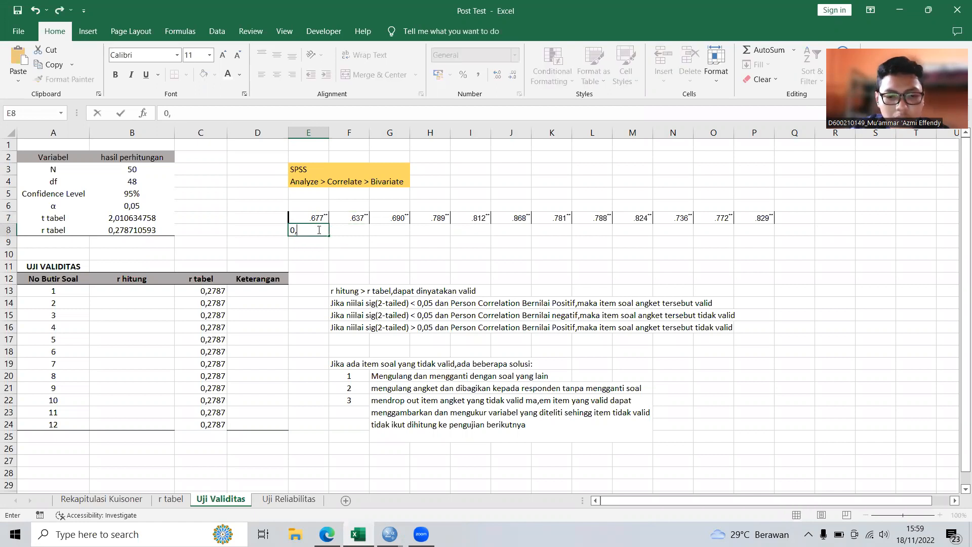
{"action": "key", "text": "Tab"}
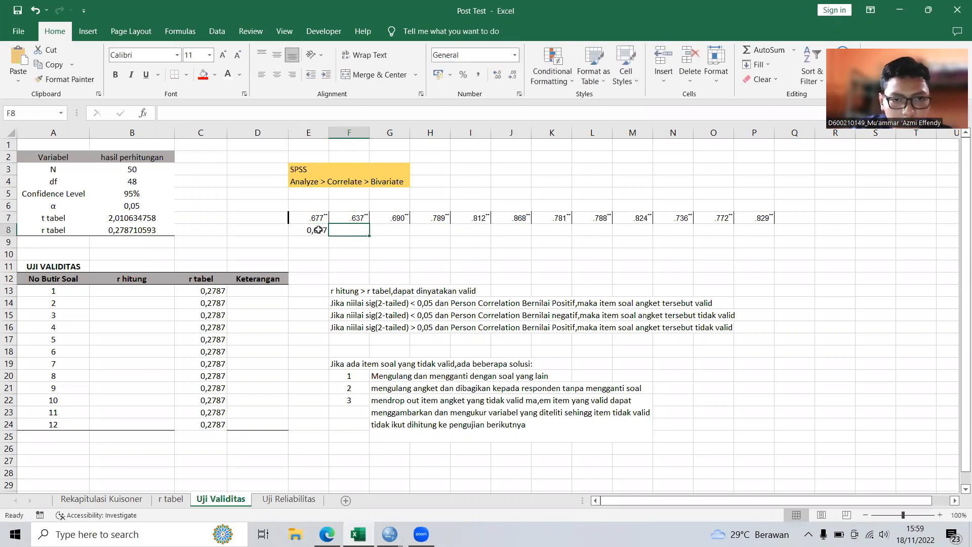
{"action": "type", "text": "0"}
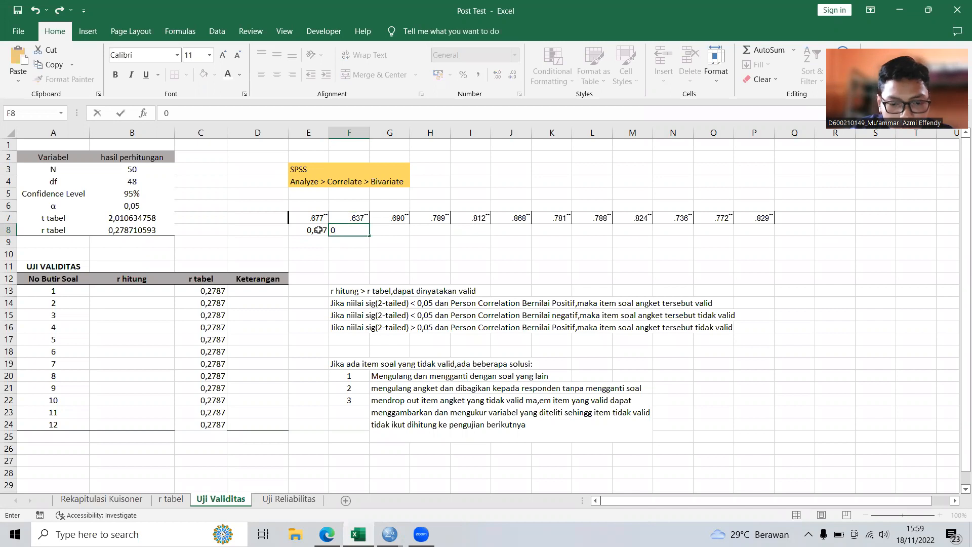
{"action": "type", "text": ",637"}
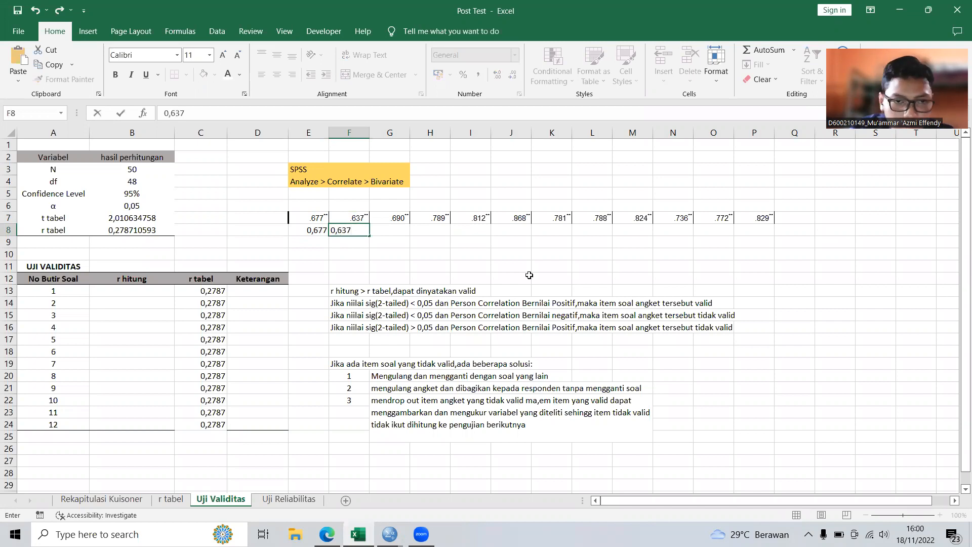
{"action": "key", "text": "Tab"}
{"action": "type", "text": "0"}
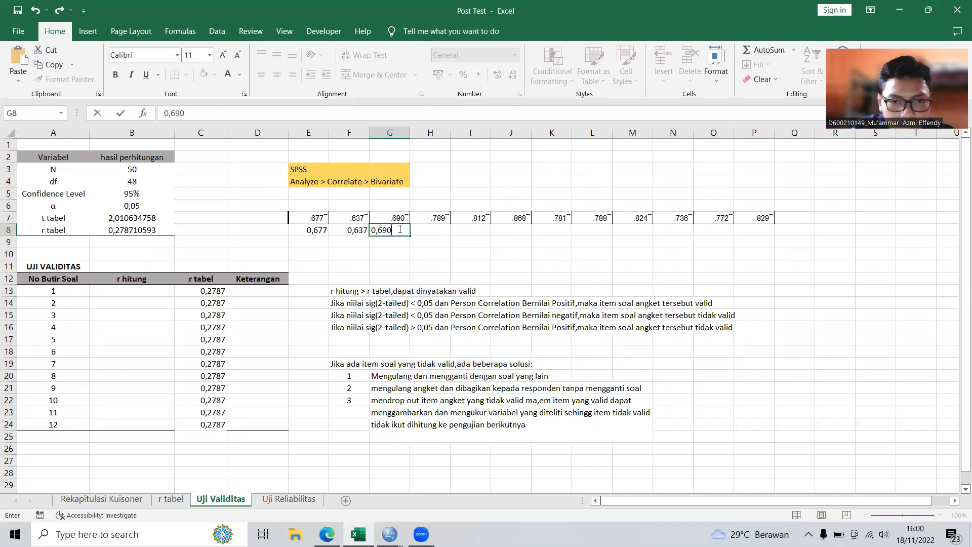
{"action": "key", "text": "Tab"}
{"action": "type", "text": "0,78"}
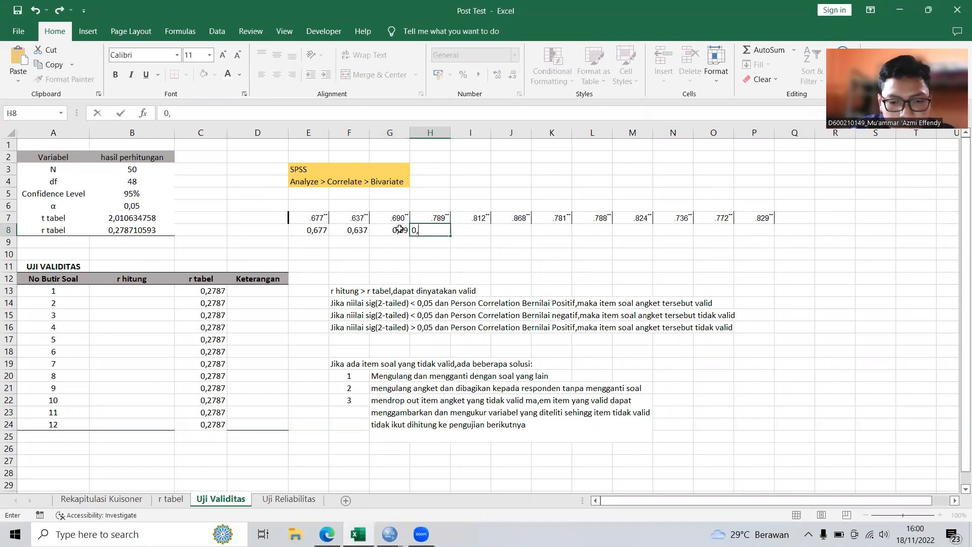
{"action": "key", "text": "Tab"}
- Enter the correlations 0,812, 0,868, 0,781 and 0,788 in I8:L8, below the matching SPSS values
{"action": "type", "text": "0,812"}
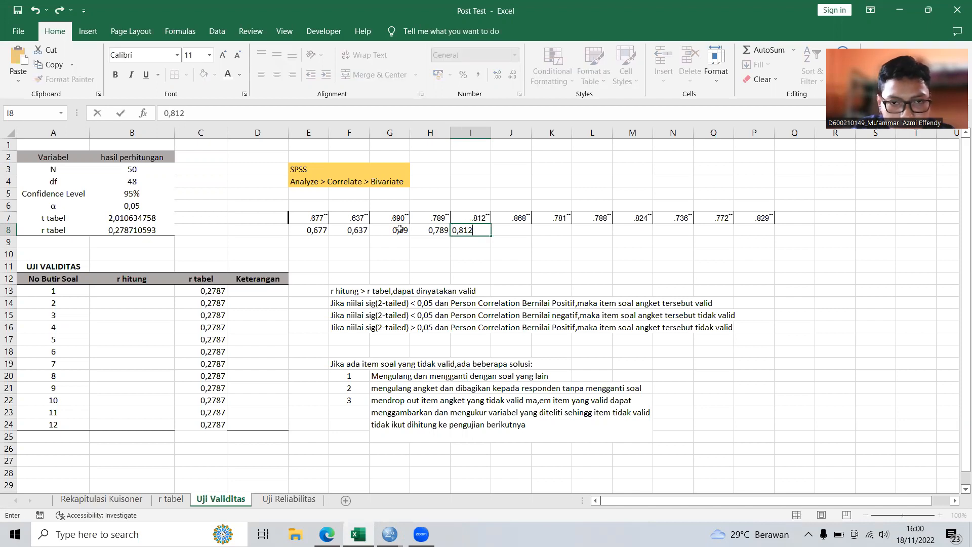
{"action": "key", "text": "Tab"}
{"action": "type", "text": "0"}
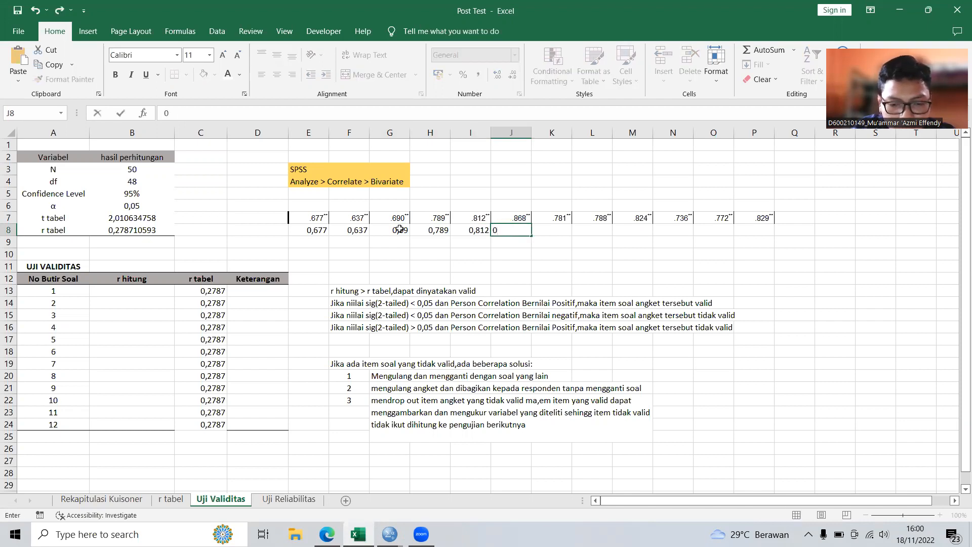
{"action": "type", "text": ",868"}
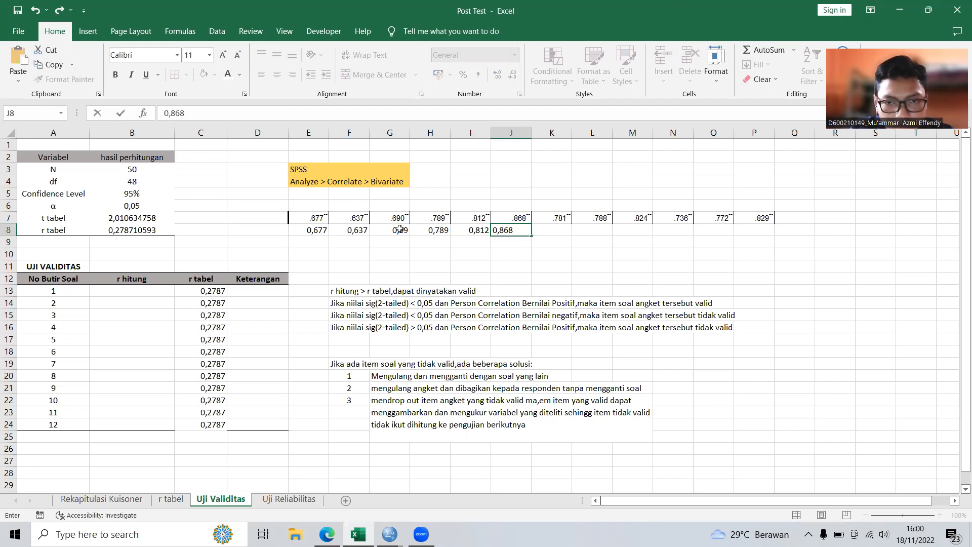
{"action": "key", "text": "Tab"}
{"action": "type", "text": "0"}
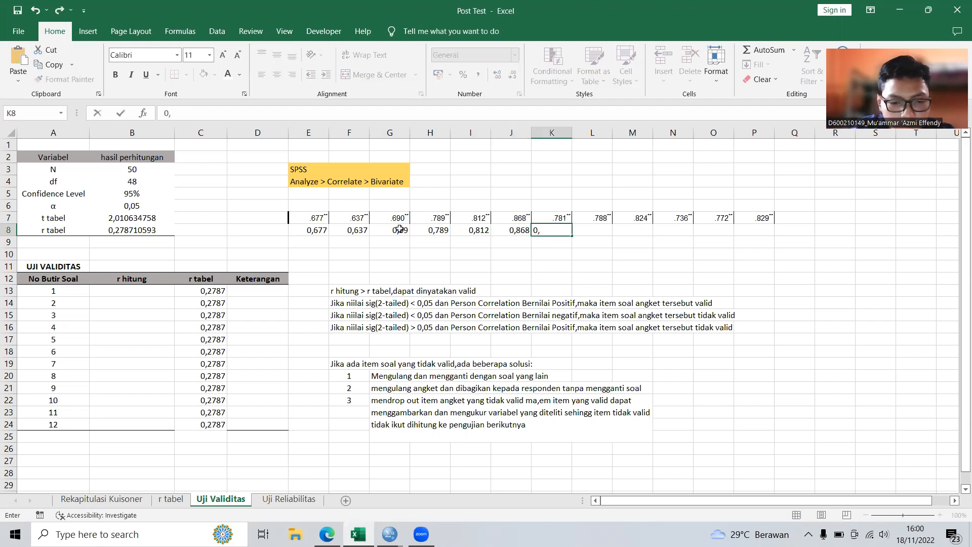
{"action": "type", "text": ",781"}
{"action": "key", "text": "Tab"}
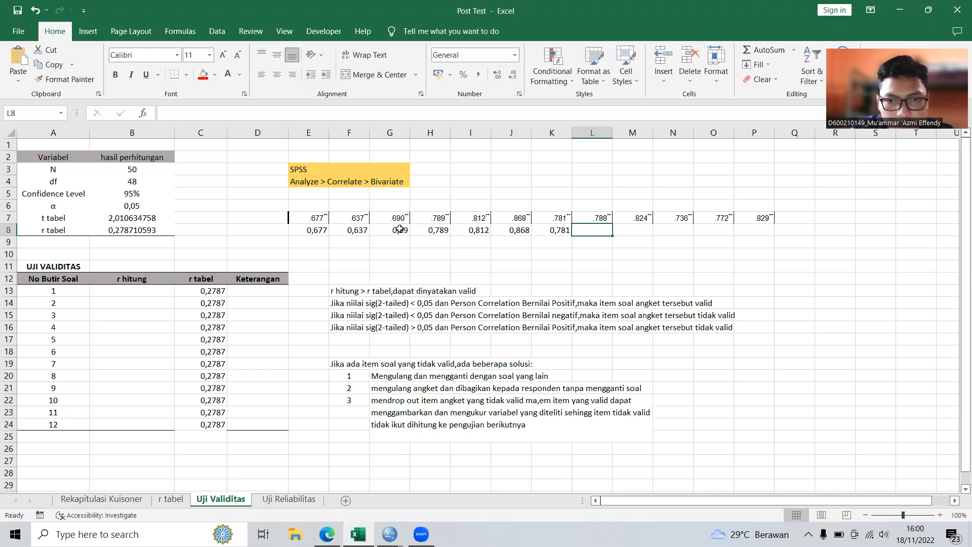
{"action": "type", "text": "0,7"}
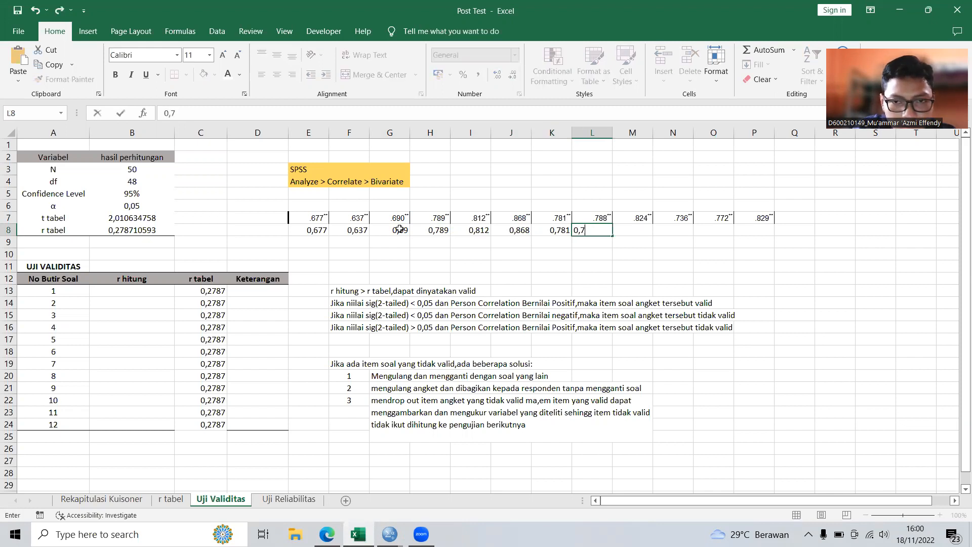
{"action": "type", "text": "88"}
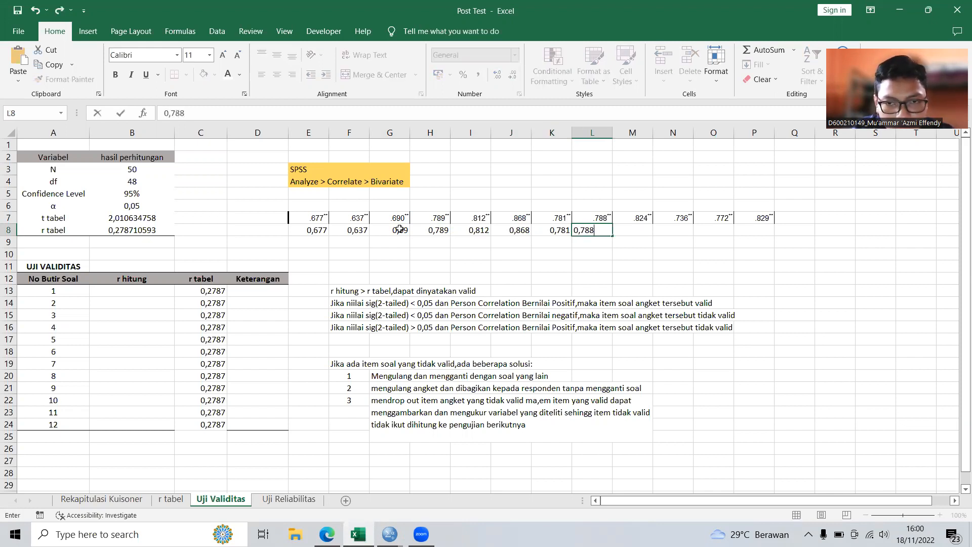
{"action": "key", "text": "Tab"}
- Complete row 8 by entering 0,824, 0,736, 0,772 and 0,829 in M8:P8
{"action": "type", "text": "0"}
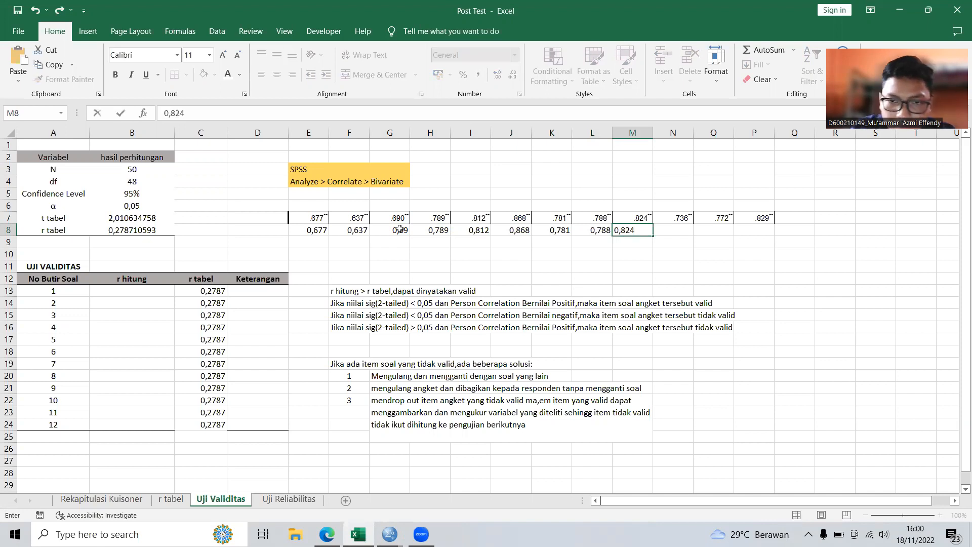
{"action": "key", "text": "Tab"}
{"action": "type", "text": "0"}
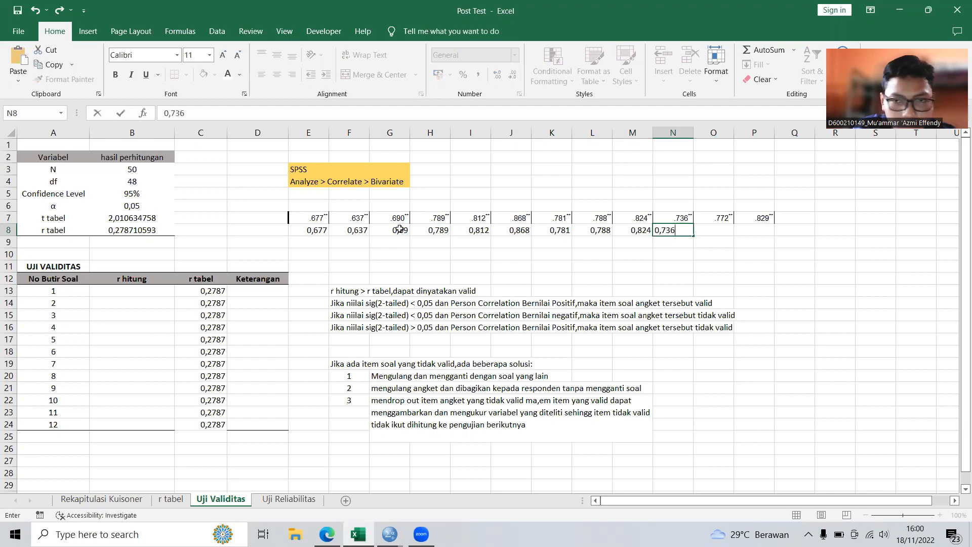
{"action": "key", "text": "Tab"}
{"action": "type", "text": "0,77"}
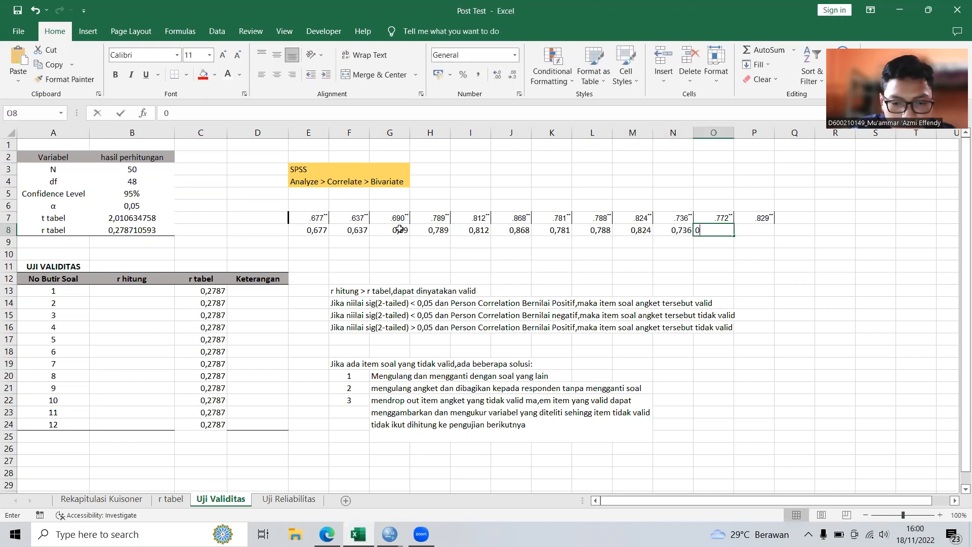
{"action": "key", "text": "Tab"}
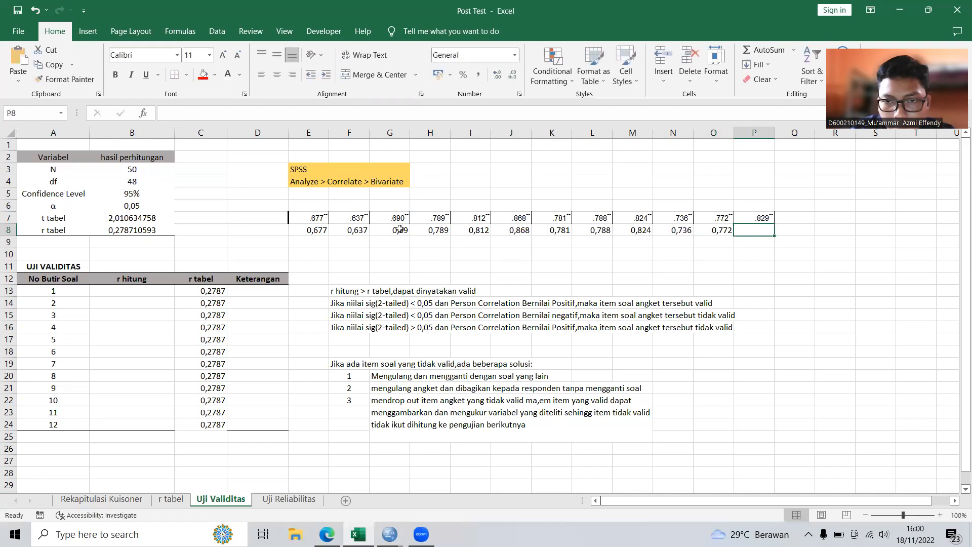
{"action": "type", "text": "0,829"}
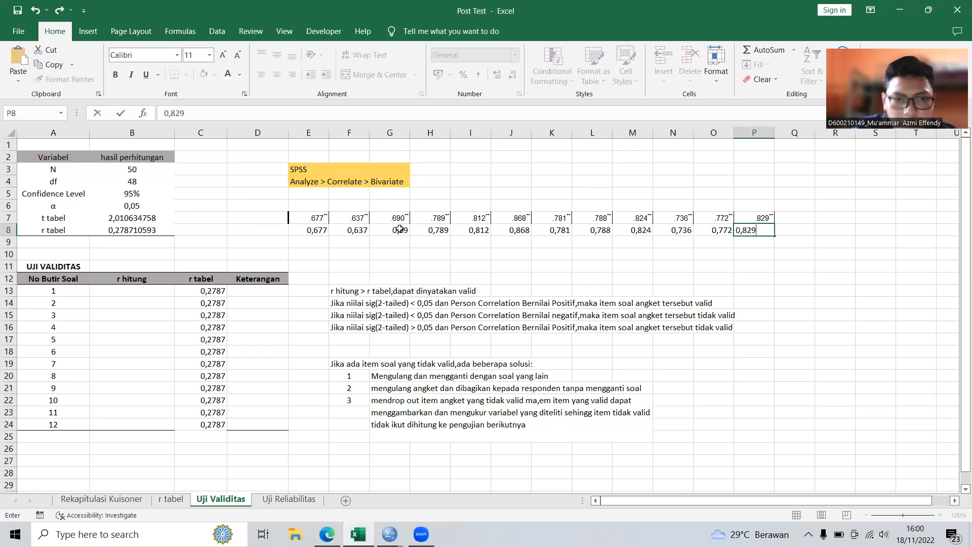
{"action": "left_click", "coordinate": [366, 265]}
{"action": "left_click", "coordinate": [325, 240]}
{"action": "left_click", "coordinate": [319, 230]}
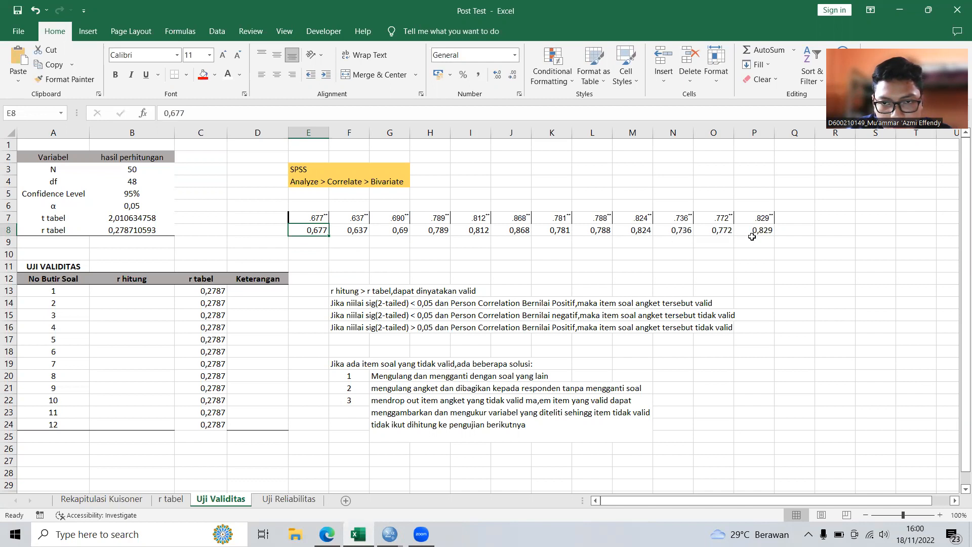
{"action": "left_click", "coordinate": [533, 235]}
{"action": "left_click", "coordinate": [357, 244]}
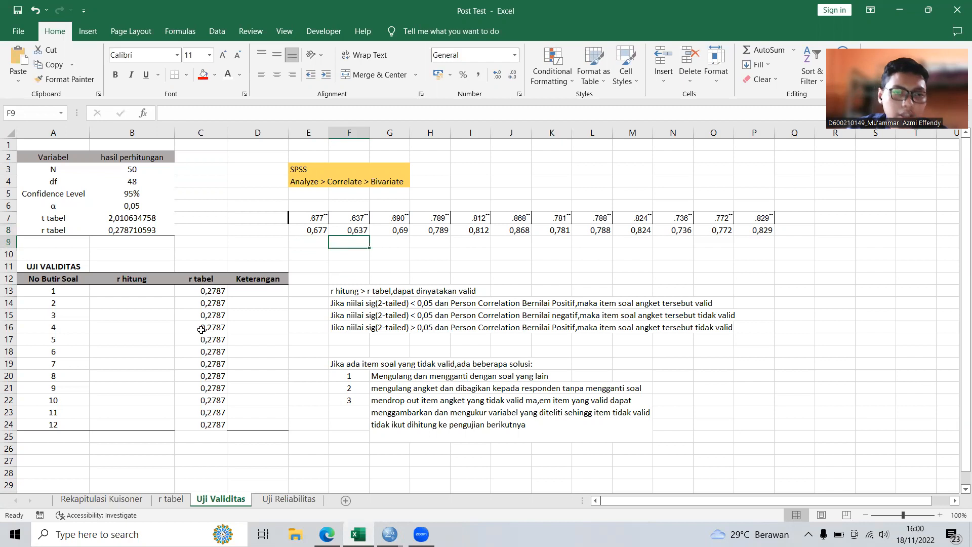
{"action": "left_click", "coordinate": [307, 228]}
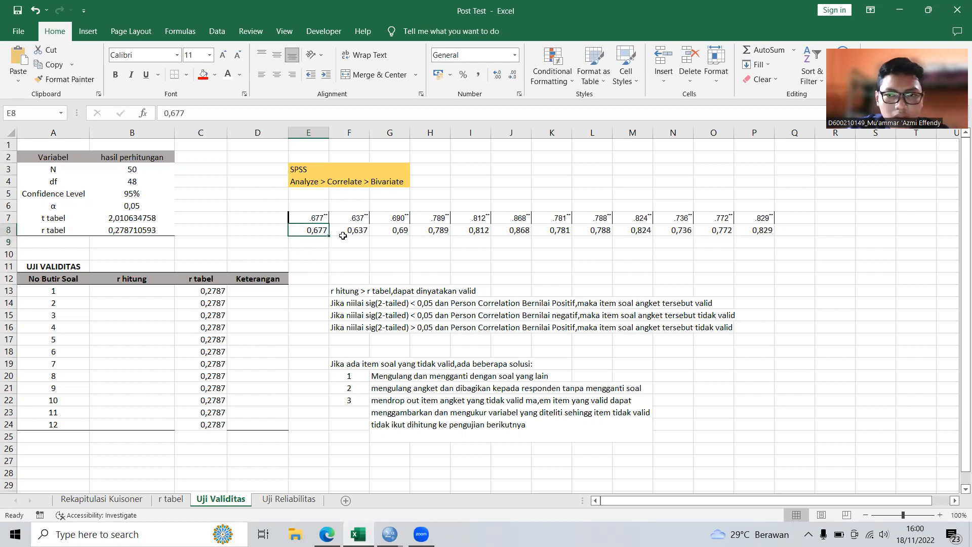
{"action": "left_click", "coordinate": [123, 290]}
- Copy the decimal correlations in E8:P8 and paste them transposed into the r hitung column, starting at B13
{"action": "left_click_drag", "start_coordinate": [306, 231], "coordinate": [755, 226]}
{"action": "key", "text": "ctrl+c"}
{"action": "left_click", "coordinate": [134, 290]}
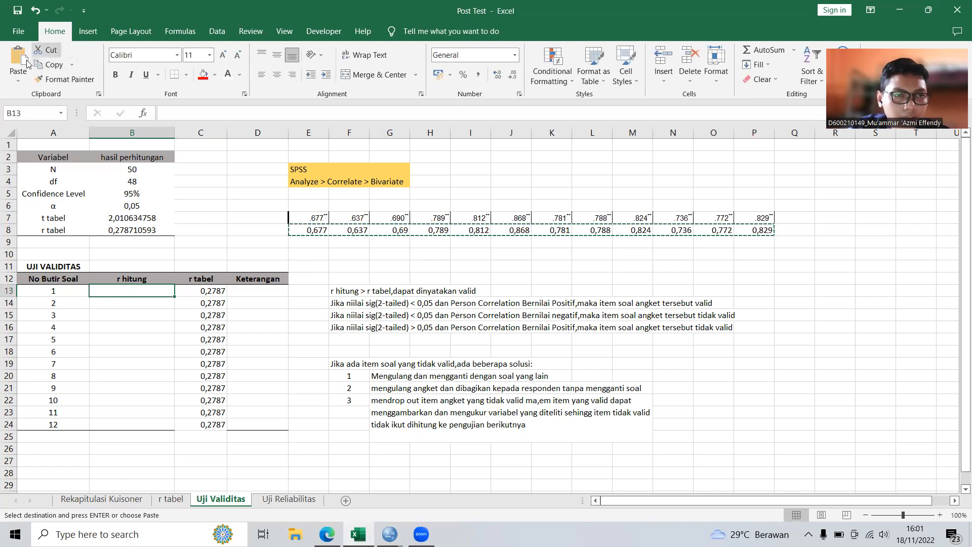
{"action": "left_click", "coordinate": [18, 80]}
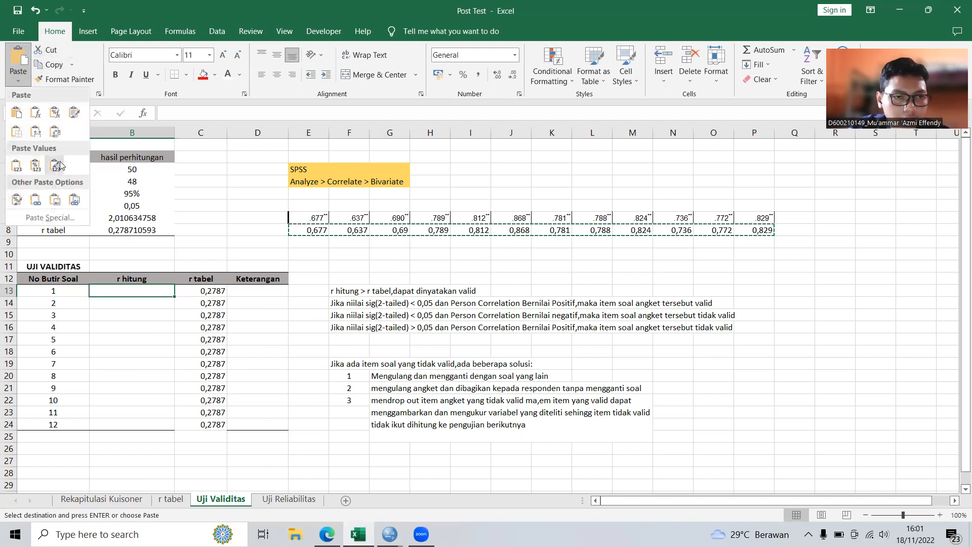
{"action": "left_click", "coordinate": [57, 134]}
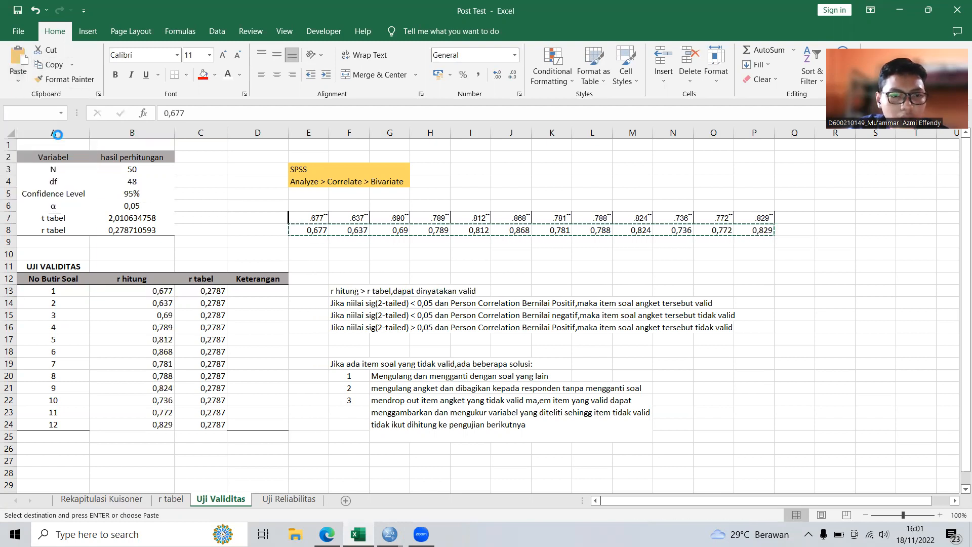
- Check the r hitung column against the decimal values in row 8 and the neighbouring r tabel and Keterangan columns
{"action": "left_click", "coordinate": [327, 256]}
{"action": "left_click", "coordinate": [381, 231]}
{"action": "left_click", "coordinate": [318, 231]}
{"action": "left_click", "coordinate": [305, 238]}
{"action": "left_click", "coordinate": [345, 242]}
{"action": "left_click", "coordinate": [298, 250]}
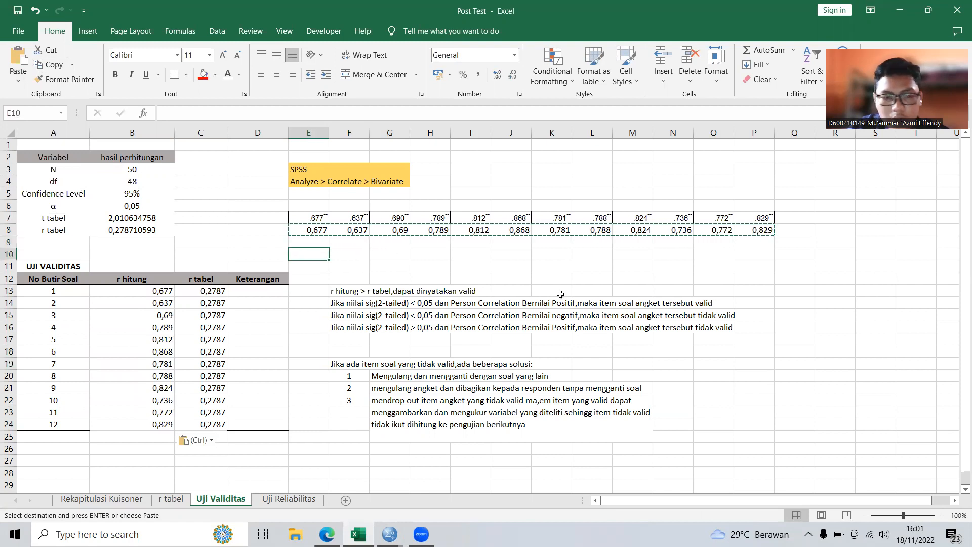
{"action": "left_click", "coordinate": [152, 314]}
{"action": "left_click", "coordinate": [155, 298]}
{"action": "left_click", "coordinate": [159, 292]}
{"action": "left_click", "coordinate": [223, 263]}
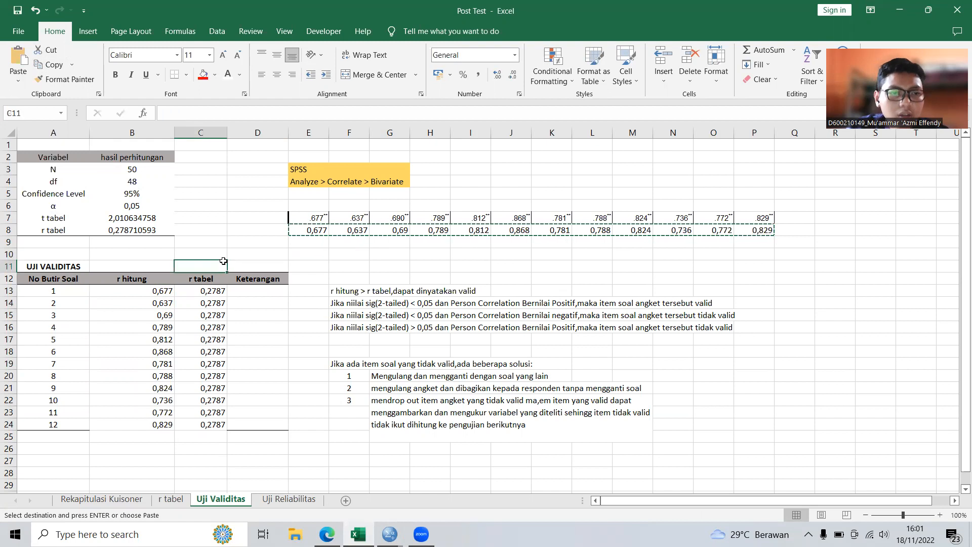
{"action": "scroll", "coordinate": [253, 238], "scroll_direction": "down", "scroll_amount": 2}
{"action": "left_click", "coordinate": [256, 242]}
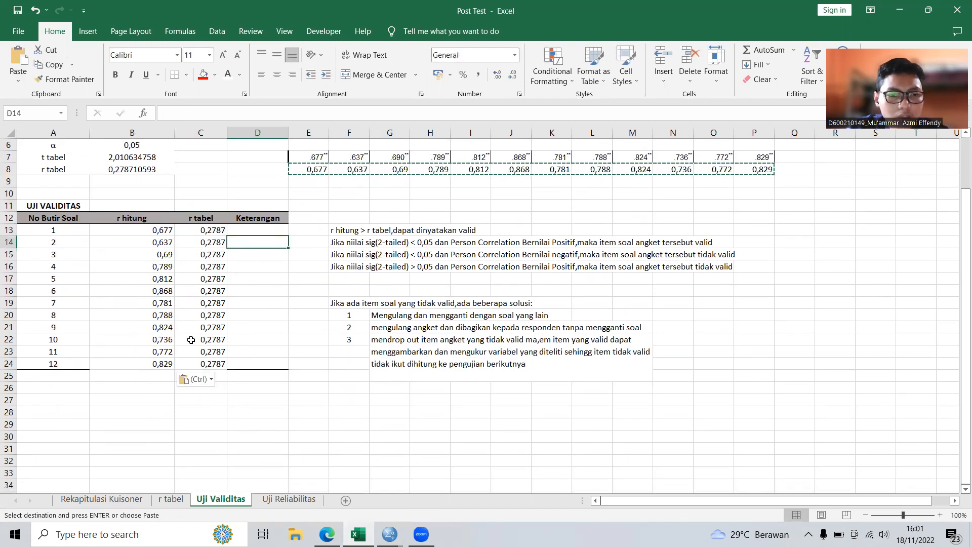
{"action": "left_click", "coordinate": [252, 231]}
- Highlight the "r hitung > r tabel" validity rule in F13:I13 with a red fill
{"action": "double_click", "coordinate": [336, 230]}
{"action": "left_click_drag", "start_coordinate": [336, 231], "coordinate": [458, 231]}
{"action": "left_click", "coordinate": [502, 233]}
{"action": "left_click", "coordinate": [586, 254]}
{"action": "left_click", "coordinate": [434, 208]}
{"action": "left_click", "coordinate": [204, 74]}
- Highlight the heading about solutions for invalid items in F19:J19 with the same red fill
{"action": "left_click_drag", "start_coordinate": [329, 303], "coordinate": [350, 303]}
{"action": "left_click", "coordinate": [507, 297]}
{"action": "left_click", "coordinate": [534, 303]}
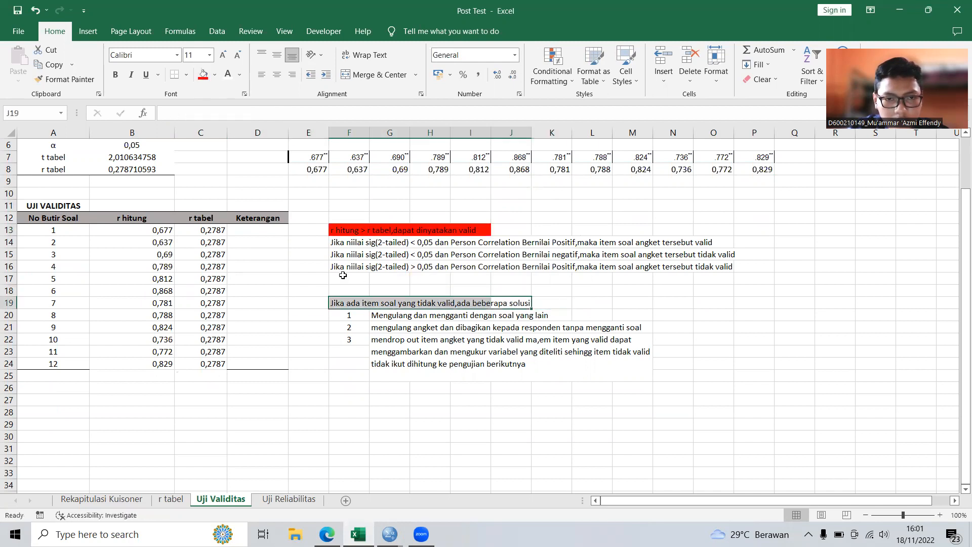
{"action": "left_click", "coordinate": [203, 74]}
- Read the highlighted rule in row 13 that states when an item is valid
{"action": "left_click", "coordinate": [341, 254]}
{"action": "left_click", "coordinate": [325, 227]}
{"action": "left_click", "coordinate": [380, 228]}
{"action": "left_click", "coordinate": [334, 230]}
{"action": "left_click", "coordinate": [325, 230]}
{"action": "left_click", "coordinate": [374, 229]}
{"action": "left_click", "coordinate": [356, 228]}
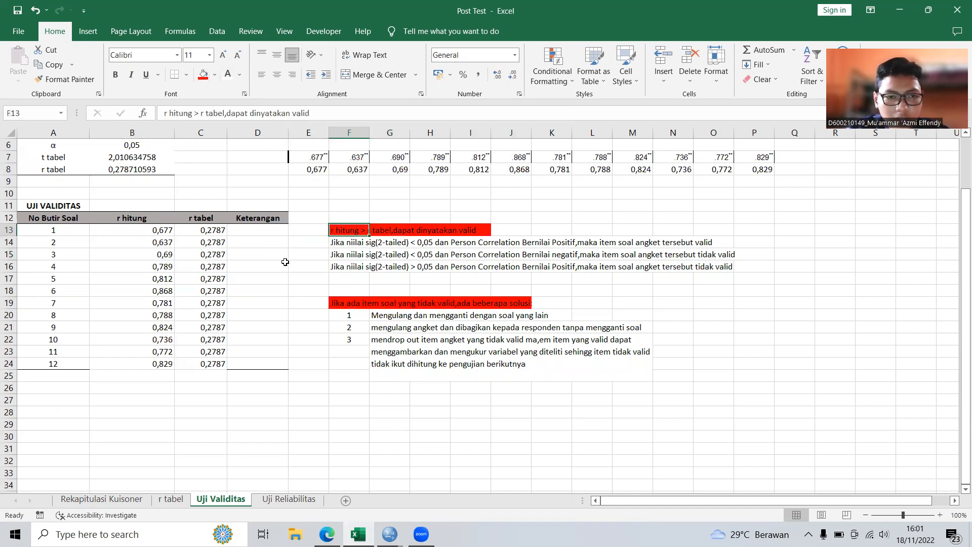
{"action": "left_click", "coordinate": [534, 215]}
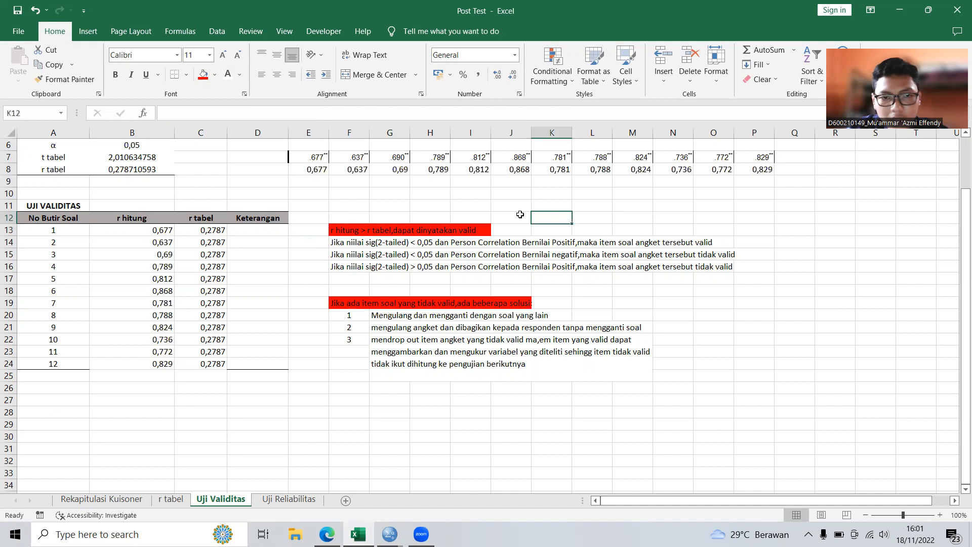
{"action": "left_click", "coordinate": [340, 231]}
{"action": "left_click", "coordinate": [455, 229]}
{"action": "left_click", "coordinate": [363, 229]}
{"action": "left_click", "coordinate": [432, 231]}
{"action": "left_click", "coordinate": [528, 215]}
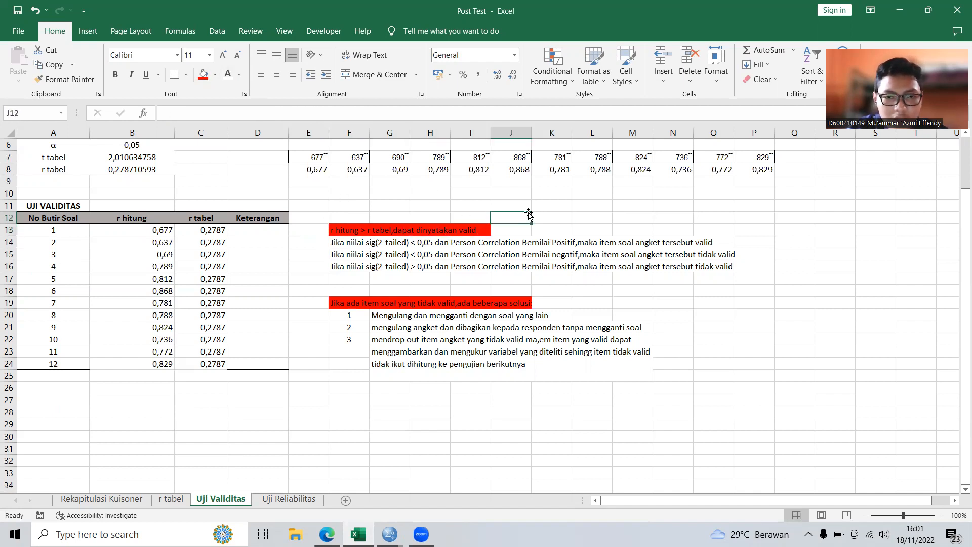
- Compare the r hitung and r tabel values of item 1 against the highlighted validity rule
{"action": "left_click", "coordinate": [152, 232]}
{"action": "left_click", "coordinate": [199, 234]}
{"action": "left_click", "coordinate": [163, 233]}
{"action": "left_click", "coordinate": [200, 232]}
{"action": "left_click", "coordinate": [172, 232]}
{"action": "left_click", "coordinate": [263, 232]}
{"action": "left_click", "coordinate": [384, 247]}
{"action": "left_click", "coordinate": [486, 232]}
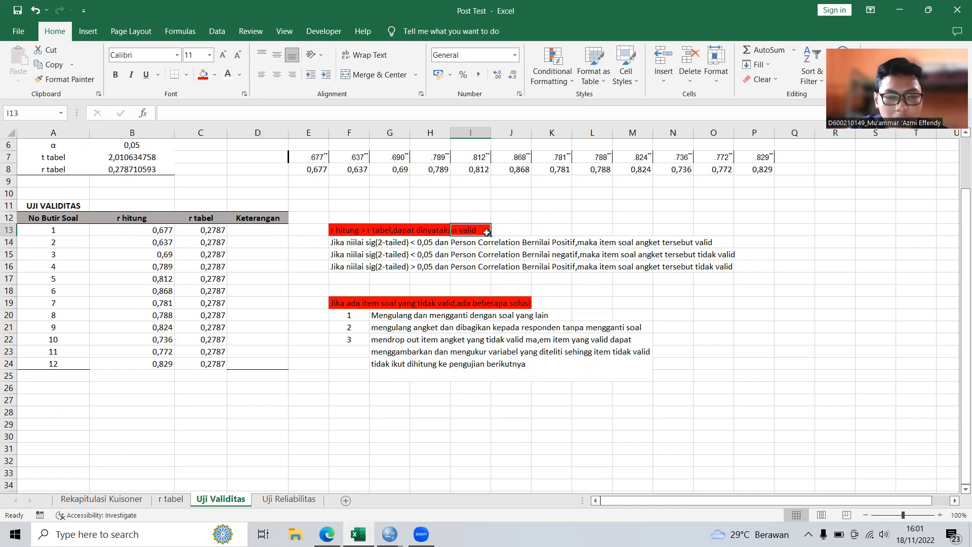
- Review the sig (2-tailed) and Pearson Correlation validity criteria listed in rows 14 to 16
{"action": "left_click", "coordinate": [336, 243]}
{"action": "left_click", "coordinate": [349, 267]}
{"action": "left_click", "coordinate": [350, 251]}
{"action": "left_click", "coordinate": [351, 243]}
{"action": "left_click", "coordinate": [356, 255]}
{"action": "left_click", "coordinate": [356, 266]}
{"action": "left_click", "coordinate": [447, 252]}
{"action": "left_click", "coordinate": [355, 243]}
{"action": "left_click", "coordinate": [388, 255]}
{"action": "left_click", "coordinate": [347, 244]}
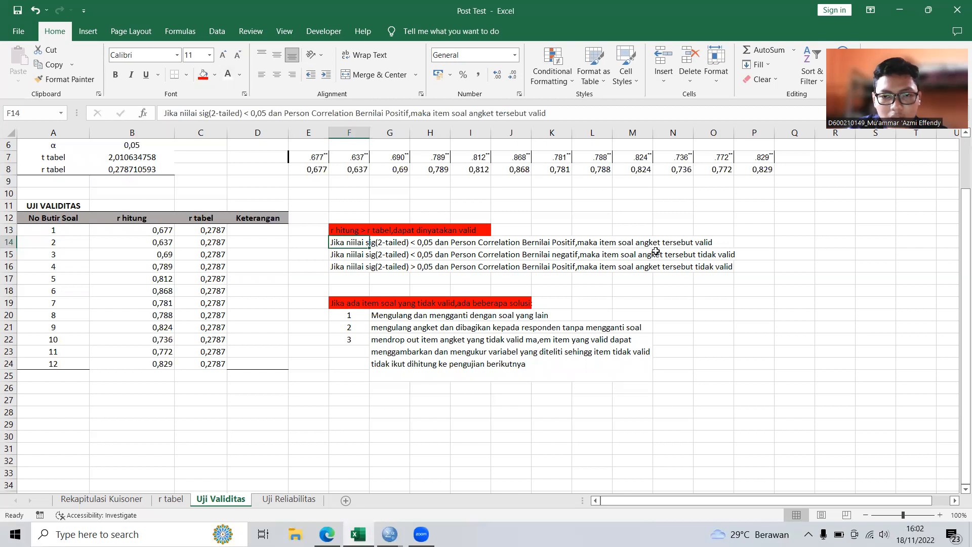
{"action": "left_click", "coordinate": [506, 242]}
{"action": "left_click", "coordinate": [426, 266]}
{"action": "left_click", "coordinate": [354, 254]}
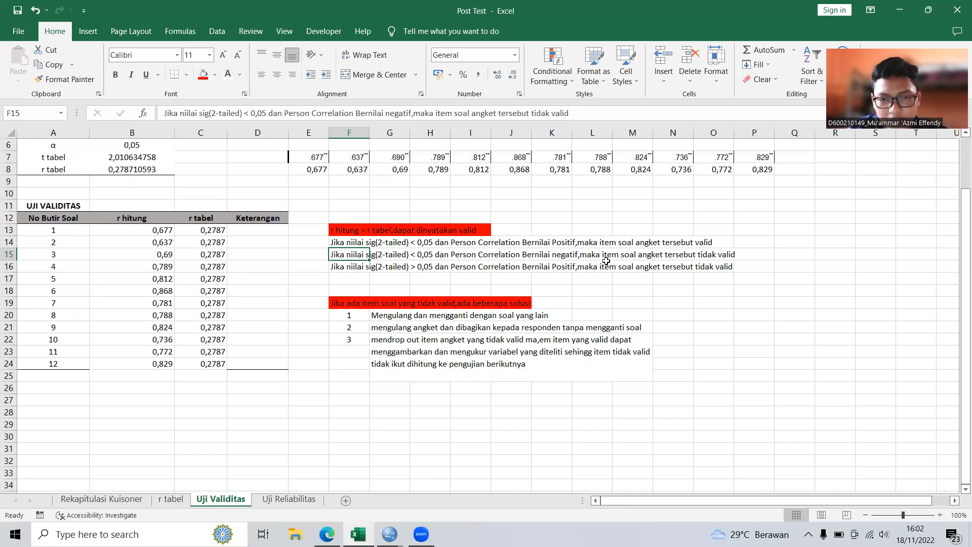
{"action": "left_click", "coordinate": [668, 259]}
{"action": "left_click", "coordinate": [480, 275]}
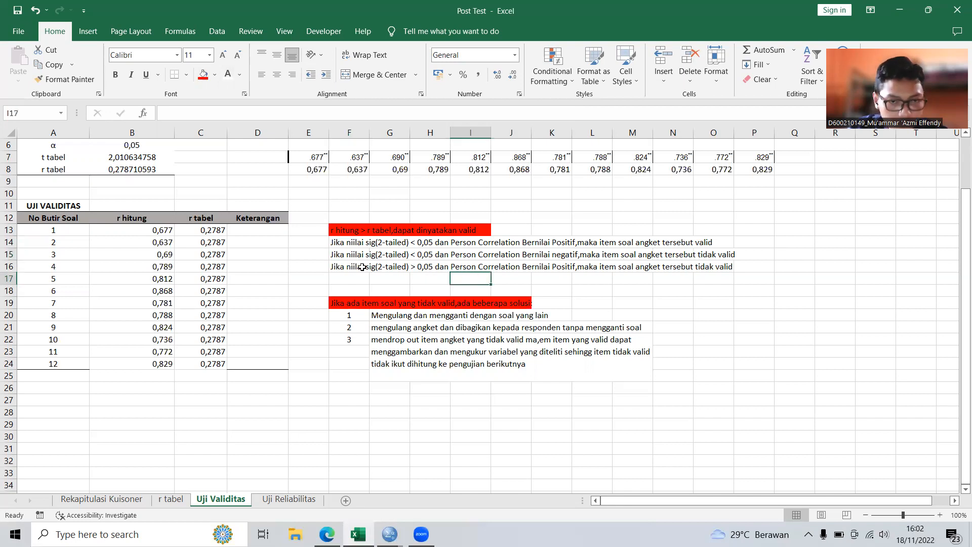
- Read the rule in row 16 on sig (2-tailed) > 0,05 with a positive Pearson Correlation
{"action": "left_click", "coordinate": [355, 265]}
{"action": "left_click", "coordinate": [408, 270]}
{"action": "left_click", "coordinate": [364, 266]}
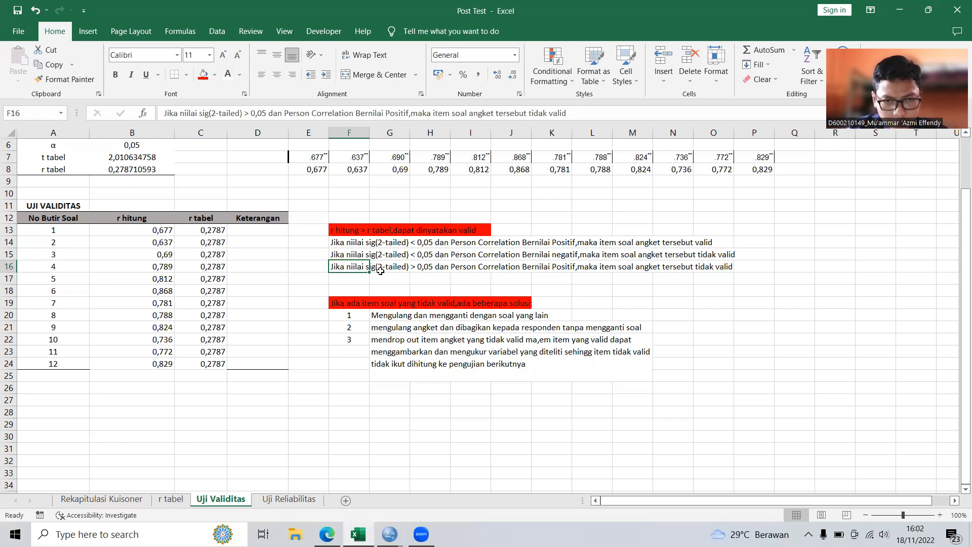
{"action": "left_click", "coordinate": [380, 271]}
{"action": "left_click", "coordinate": [459, 274]}
{"action": "left_click", "coordinate": [423, 270]}
{"action": "left_click", "coordinate": [390, 263]}
{"action": "left_click", "coordinate": [447, 267]}
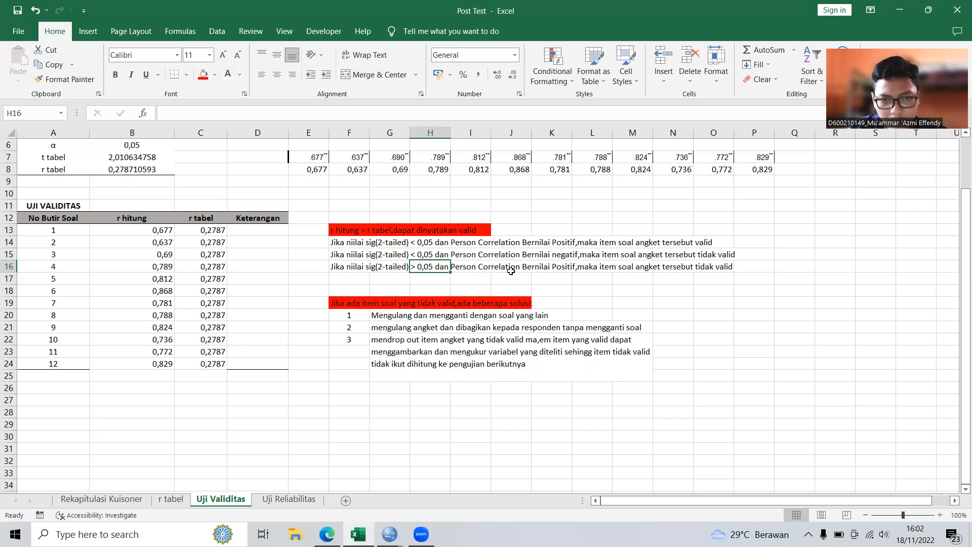
{"action": "left_click", "coordinate": [562, 270]}
{"action": "left_click", "coordinate": [590, 271]}
{"action": "left_click", "coordinate": [638, 270]}
{"action": "left_click", "coordinate": [697, 272]}
{"action": "left_click", "coordinate": [678, 267]}
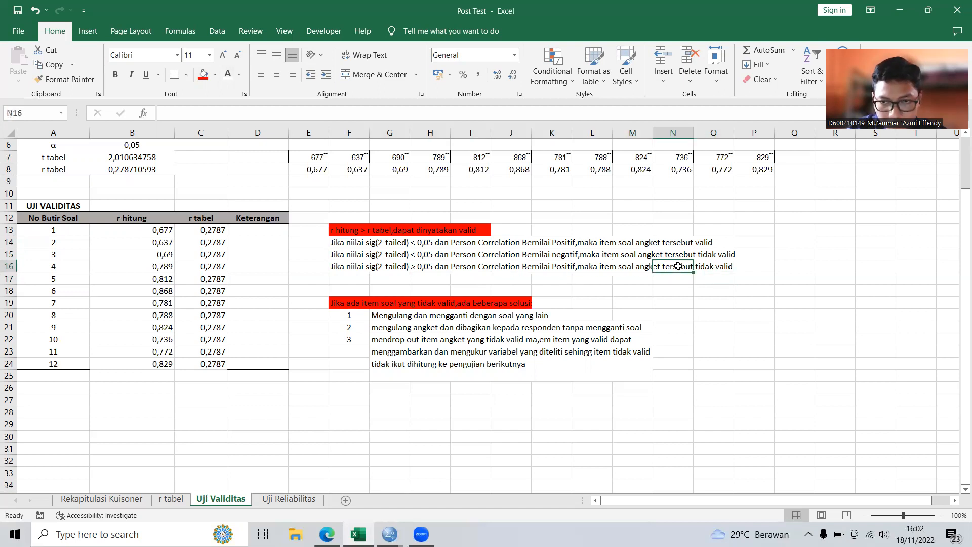
{"action": "left_click", "coordinate": [743, 267]}
{"action": "left_click", "coordinate": [679, 281]}
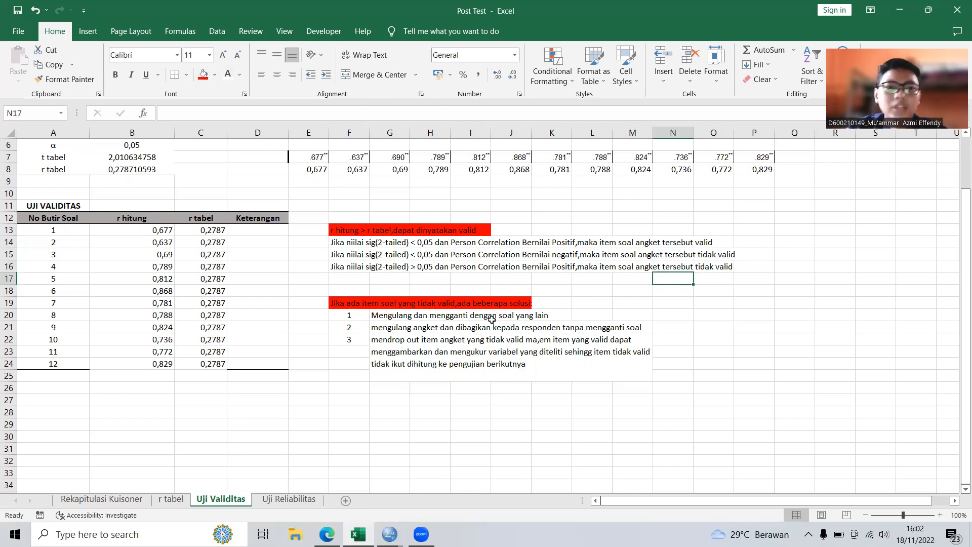
- Switch to the SPSS Correlations pivot table and locate the Sig. (2-tailed) row of Total_Skor
{"action": "left_click", "coordinate": [386, 245]}
{"action": "left_click", "coordinate": [348, 246]}
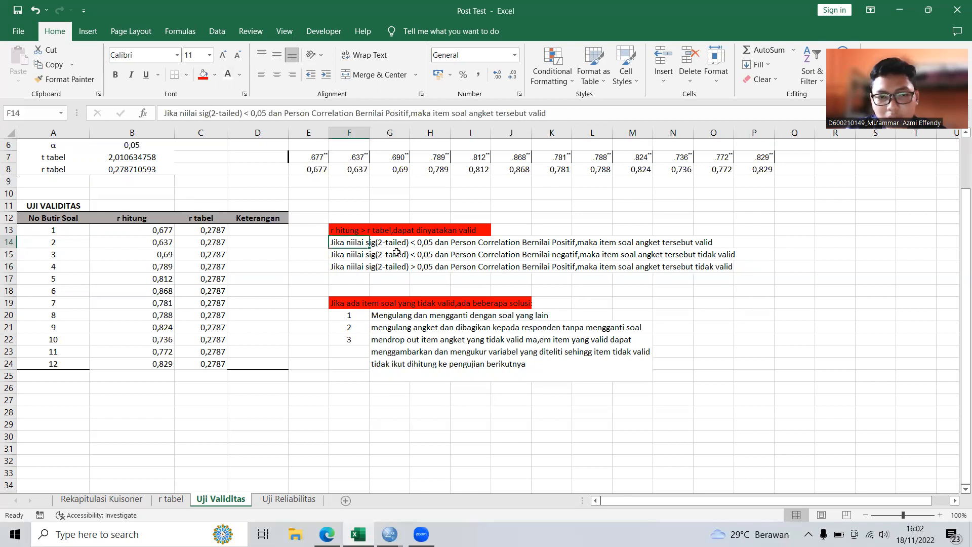
{"action": "mouse_move", "coordinate": [392, 533]}
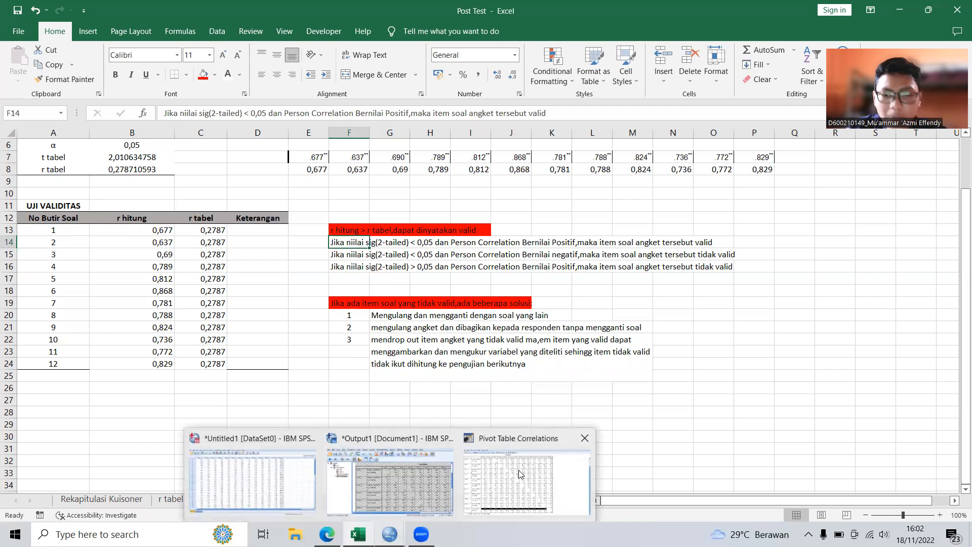
{"action": "left_click", "coordinate": [525, 481]}
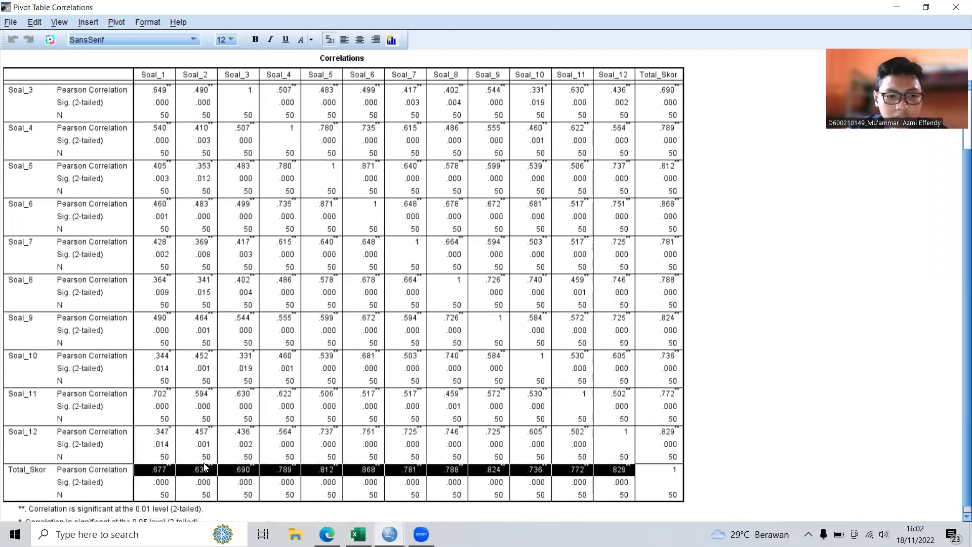
{"action": "left_click", "coordinate": [71, 483]}
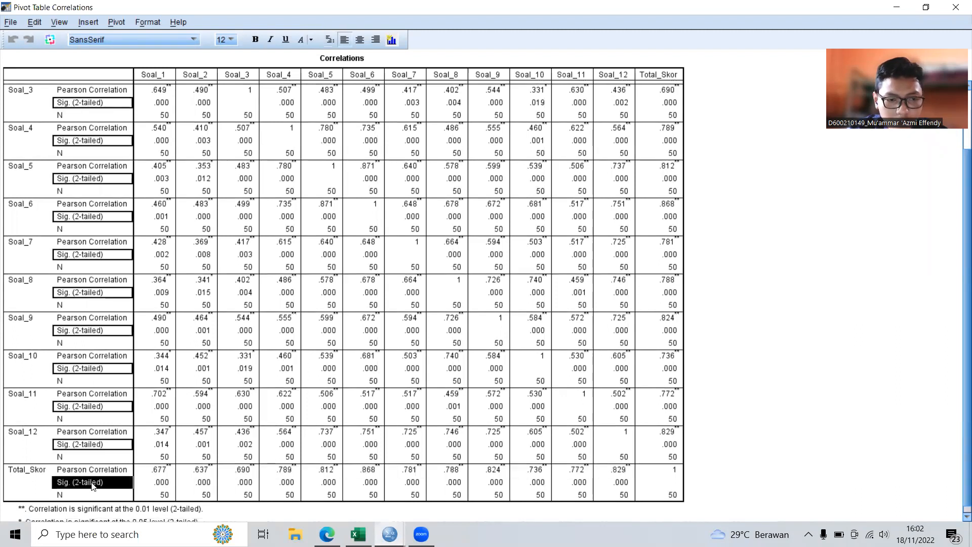
{"action": "left_click", "coordinate": [118, 488]}
{"action": "left_click", "coordinate": [172, 488]}
{"action": "left_click", "coordinate": [193, 487]}
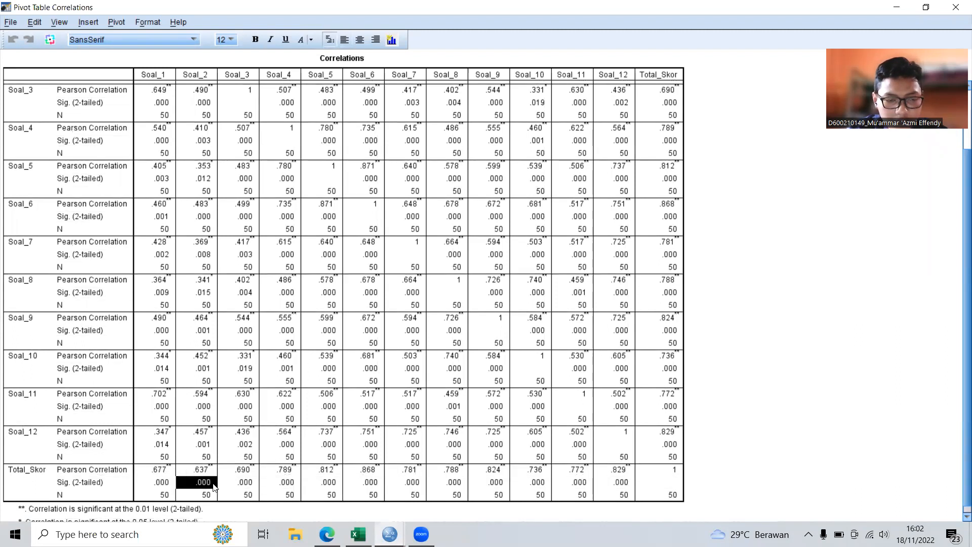
{"action": "left_click", "coordinate": [233, 487]}
- Check the Total_Skor Sig. (2-tailed) value of each item from Soal_1 to Soal_12
{"action": "left_click", "coordinate": [160, 485]}
{"action": "left_click", "coordinate": [196, 485]}
{"action": "left_click", "coordinate": [238, 485]}
{"action": "left_click", "coordinate": [281, 485]}
{"action": "left_click", "coordinate": [320, 485]}
{"action": "left_click", "coordinate": [371, 485]}
{"action": "left_click", "coordinate": [405, 486]}
{"action": "left_click", "coordinate": [447, 487]}
{"action": "left_click", "coordinate": [486, 485]}
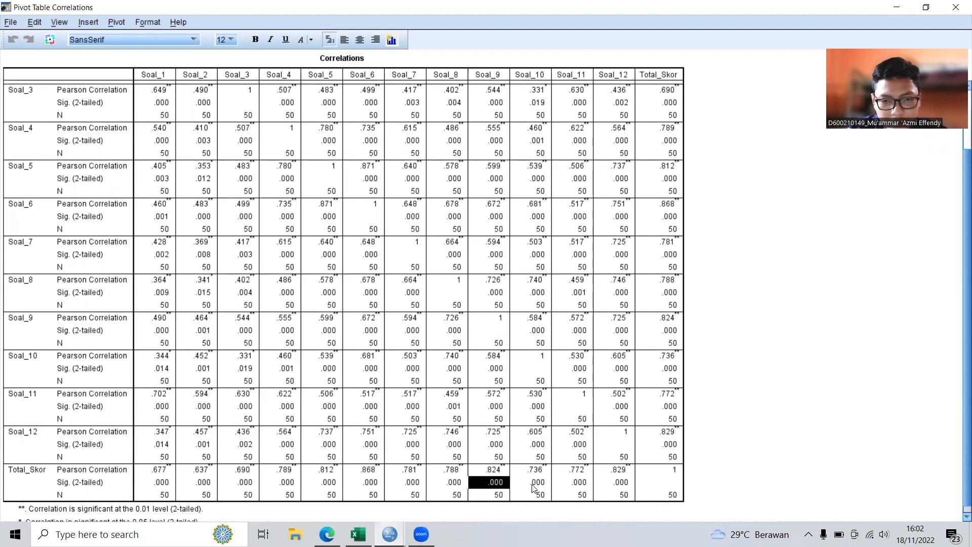
{"action": "left_click", "coordinate": [533, 485]}
{"action": "left_click", "coordinate": [576, 485]}
{"action": "left_click", "coordinate": [617, 485]}
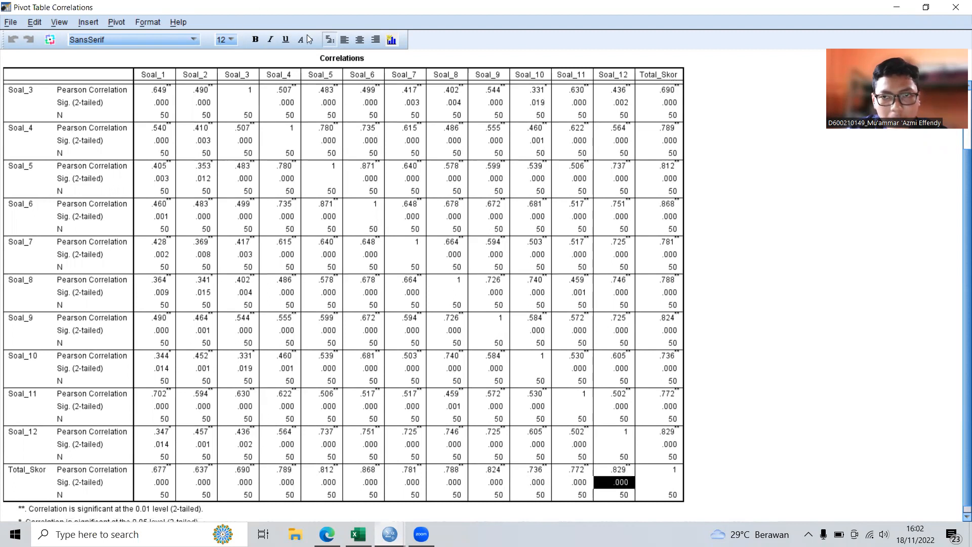
{"action": "left_click", "coordinate": [389, 534]}
{"action": "left_click", "coordinate": [501, 474]}
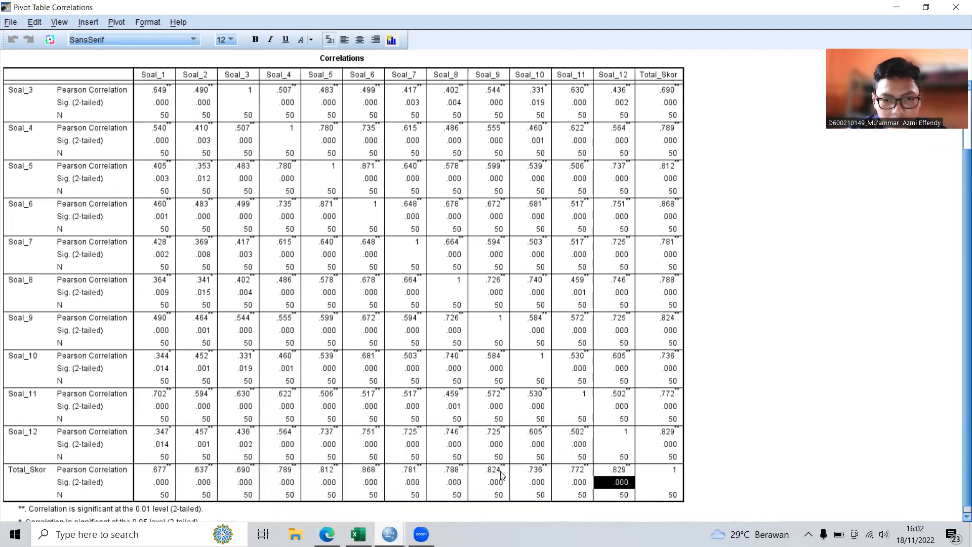
- Return to the Excel Uji Validitas sheet and reread the row 14 rule for a valid item
{"action": "left_click", "coordinate": [358, 534]}
{"action": "left_click", "coordinate": [364, 268]}
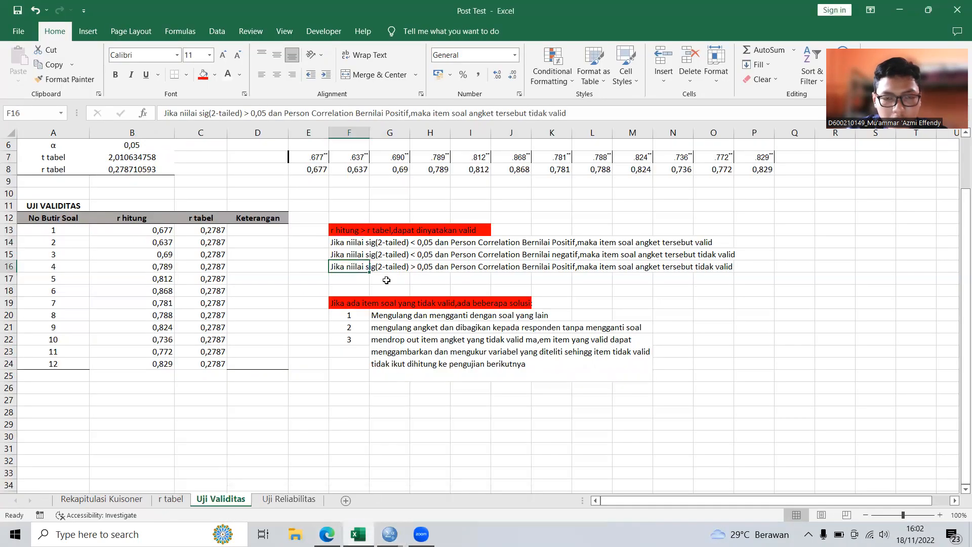
{"action": "left_click", "coordinate": [340, 243]}
{"action": "left_click", "coordinate": [436, 243]}
{"action": "left_click", "coordinate": [567, 243]}
{"action": "left_click", "coordinate": [639, 244]}
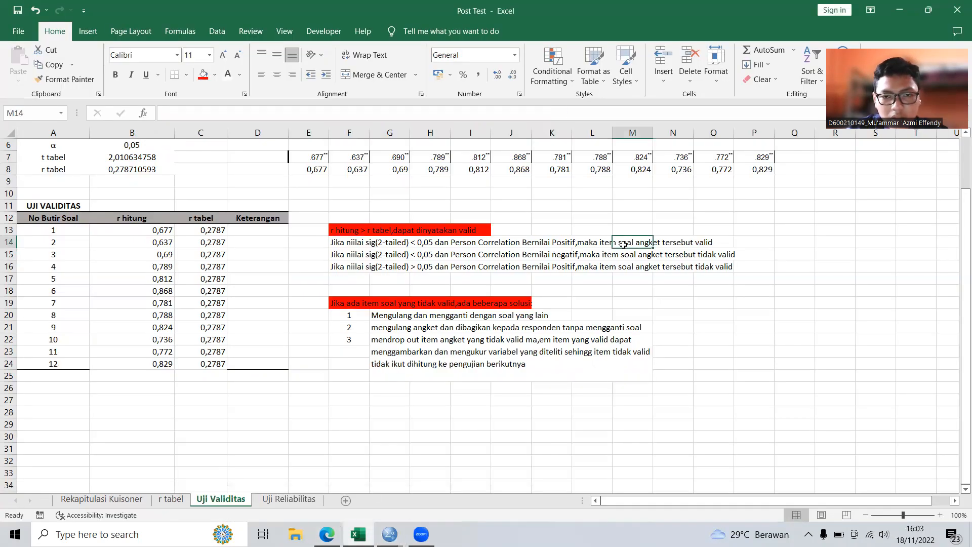
{"action": "left_click", "coordinate": [724, 242]}
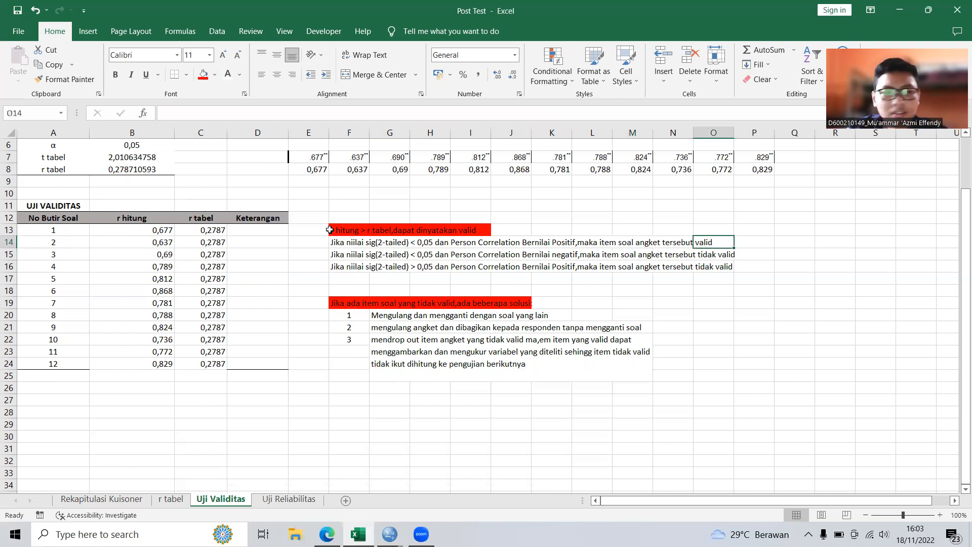
- Enter "Valid" as the Keterangan of item 1 in D13 and fill it down to item 12 in D24
{"action": "left_click", "coordinate": [269, 233]}
{"action": "type", "text": "Va"}
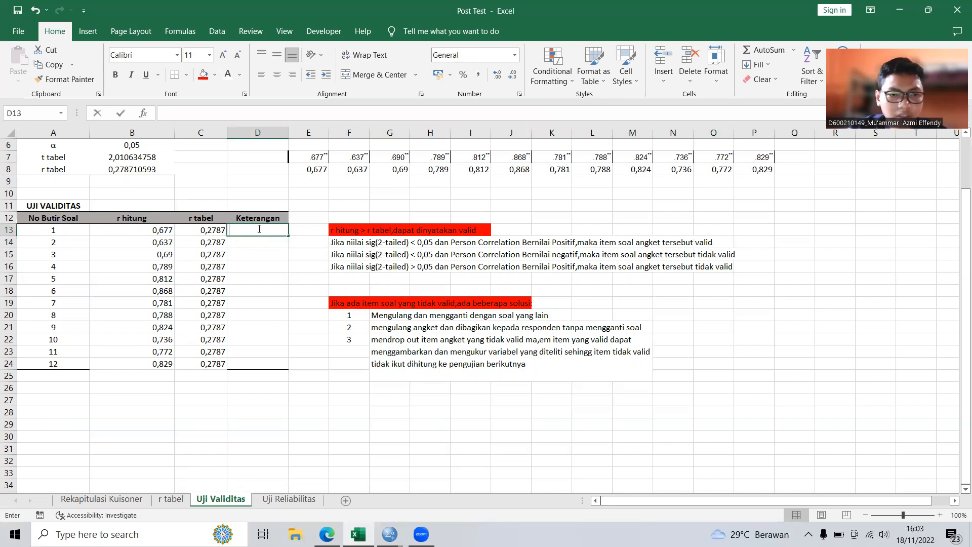
{"action": "type", "text": "lid"}
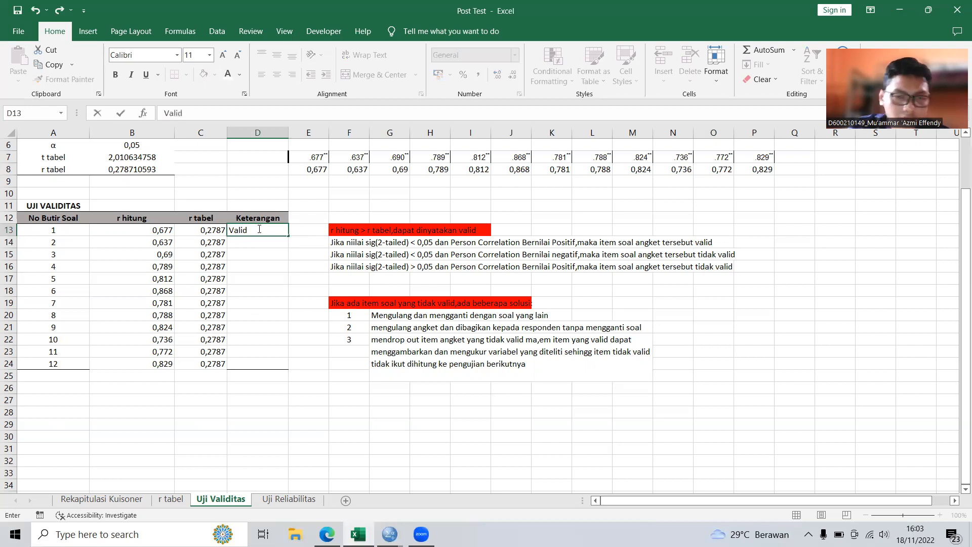
{"action": "key", "text": "ctrl+Return"}
{"action": "left_click_drag", "start_coordinate": [288, 236], "coordinate": [292, 370]}
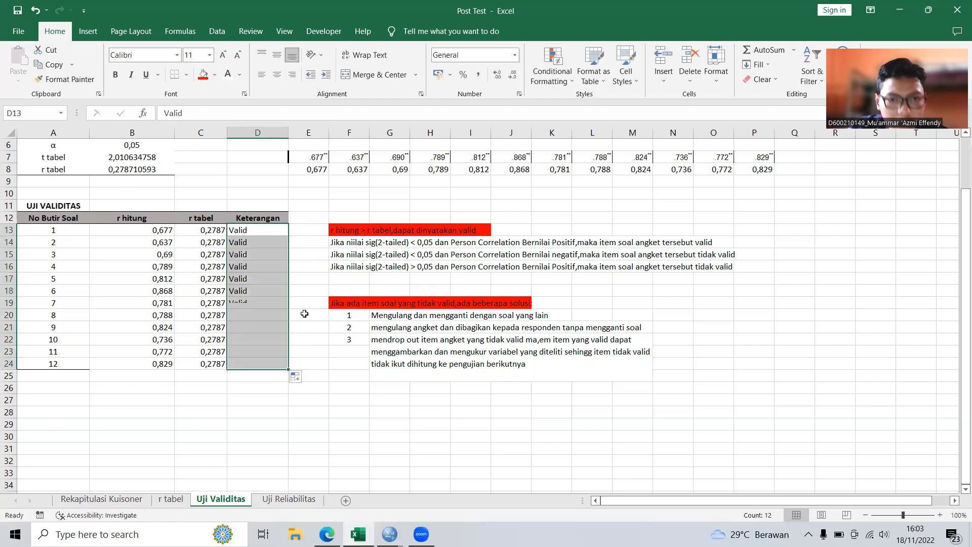
{"action": "left_click", "coordinate": [307, 255]}
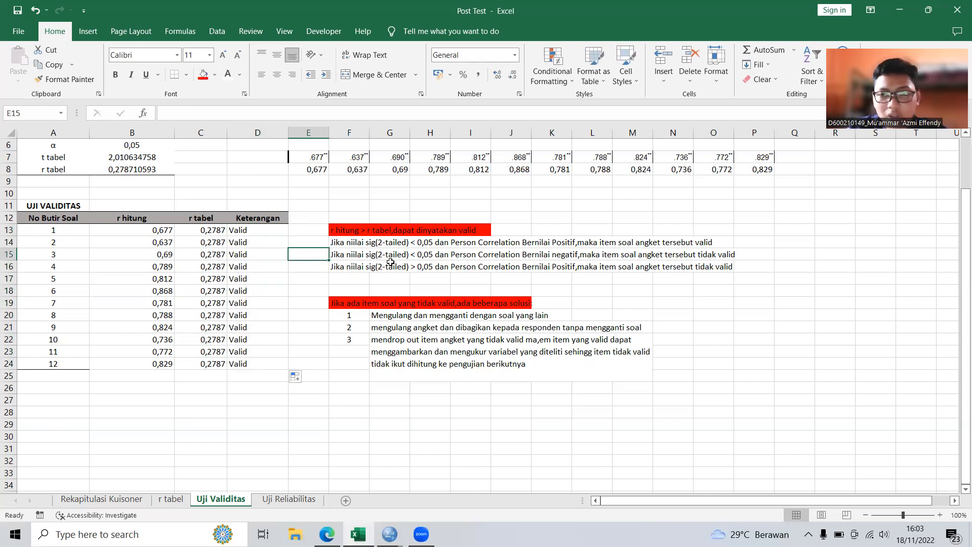
- Centre the Keterangan entries in D13:D24 horizontally
{"action": "left_click", "coordinate": [268, 254]}
{"action": "left_click", "coordinate": [163, 242]}
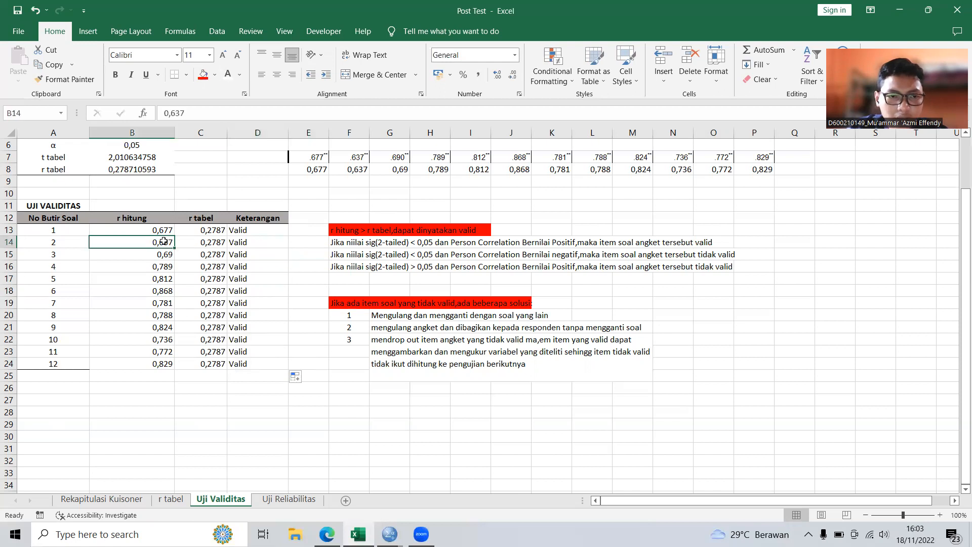
{"action": "scroll", "coordinate": [289, 327], "scroll_direction": "down", "scroll_amount": 5}
{"action": "scroll", "coordinate": [251, 386], "scroll_direction": "up", "scroll_amount": 7}
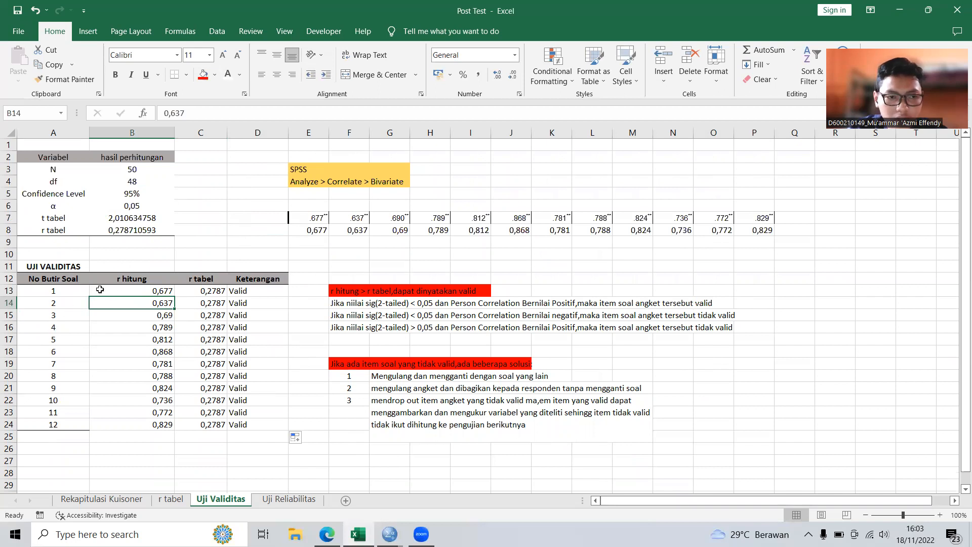
{"action": "left_click_drag", "start_coordinate": [235, 290], "coordinate": [259, 423]}
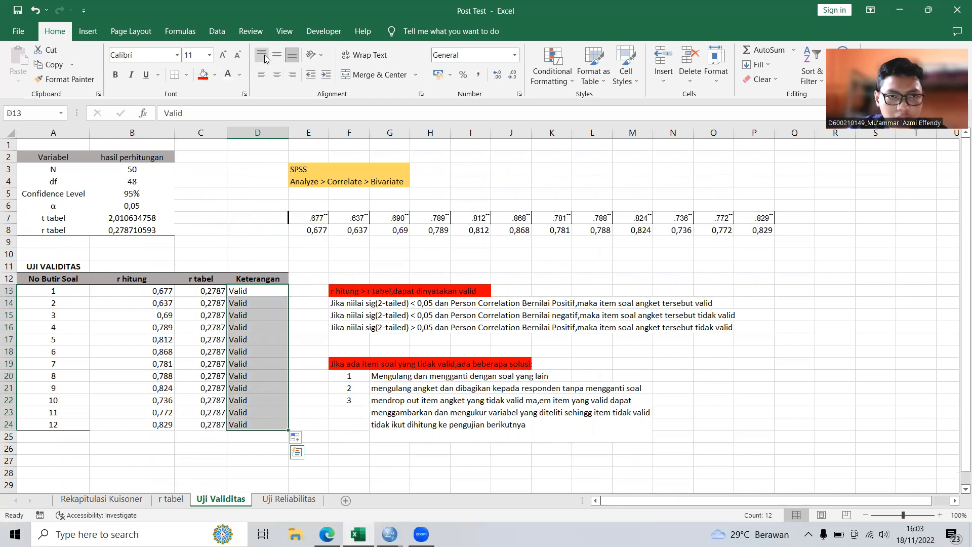
{"action": "left_click", "coordinate": [277, 75]}
{"action": "left_click", "coordinate": [237, 212]}
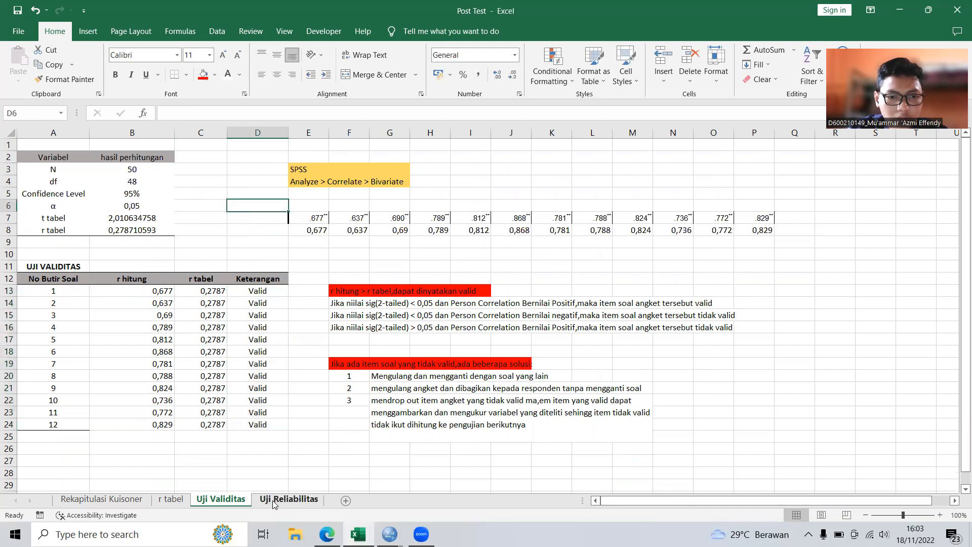
{"action": "left_click", "coordinate": [262, 242]}
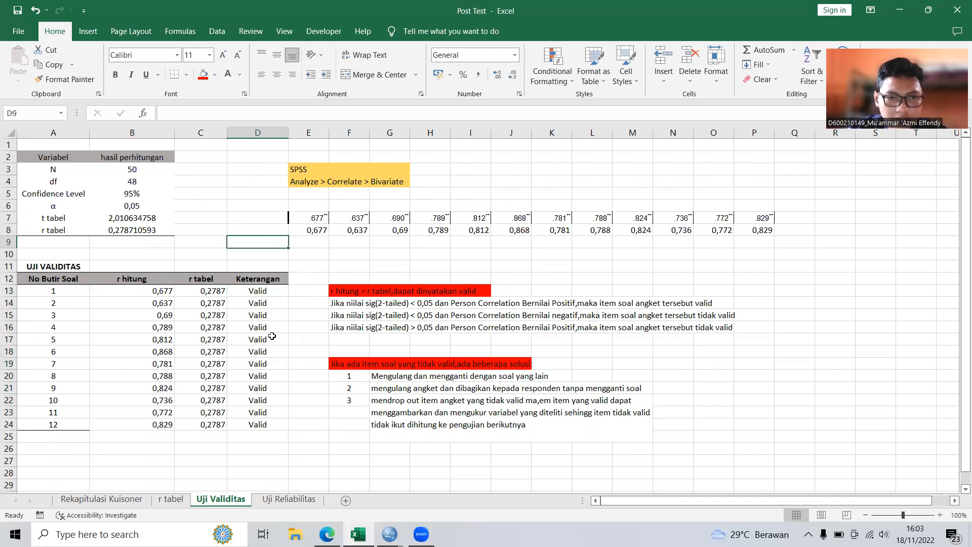
- Open the Uji Reliabilitas sheet and review the Alpha row with its Hasil Perhitungan and Keterangan columns
{"action": "left_click", "coordinate": [297, 501]}
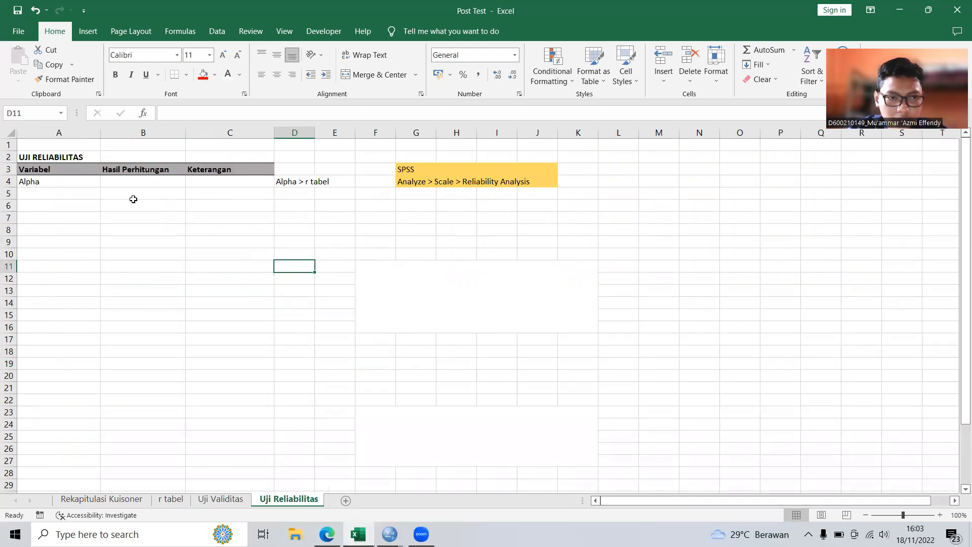
{"action": "left_click", "coordinate": [87, 223]}
{"action": "left_click", "coordinate": [147, 219]}
{"action": "left_click", "coordinate": [48, 177]}
{"action": "left_click", "coordinate": [78, 206]}
{"action": "left_click", "coordinate": [69, 183]}
{"action": "left_click", "coordinate": [131, 192]}
{"action": "left_click", "coordinate": [64, 183]}
{"action": "left_click", "coordinate": [252, 198]}
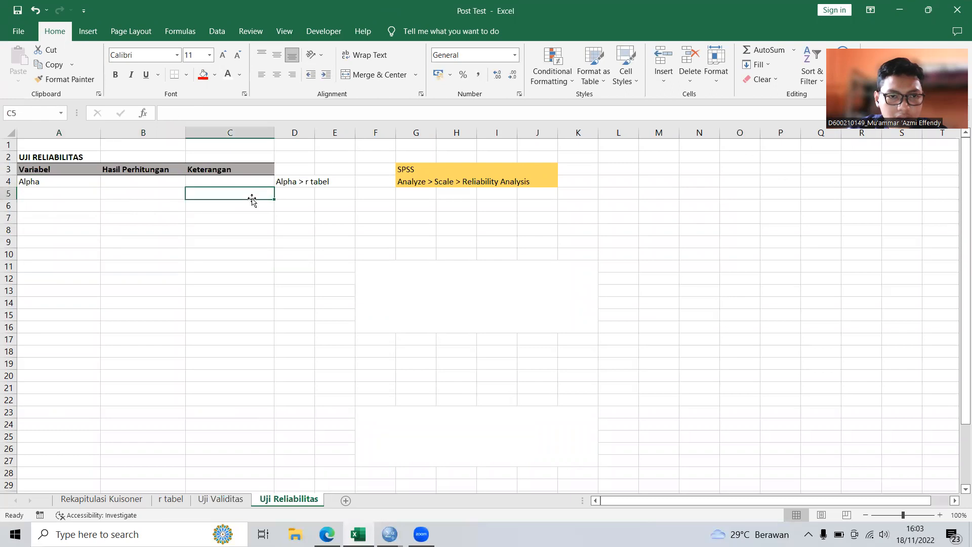
- Examine the reliability criterion Alpha > r tabel in D4 alongside the empty Alpha result cells
{"action": "left_click", "coordinate": [295, 179]}
{"action": "left_click", "coordinate": [293, 239]}
{"action": "left_click", "coordinate": [291, 182]}
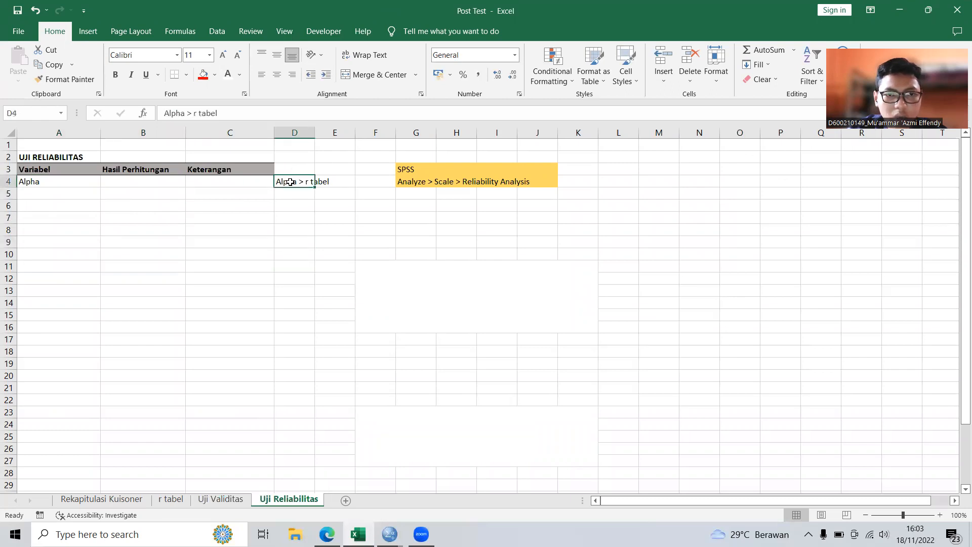
{"action": "left_click", "coordinate": [303, 254]}
{"action": "left_click", "coordinate": [91, 187]}
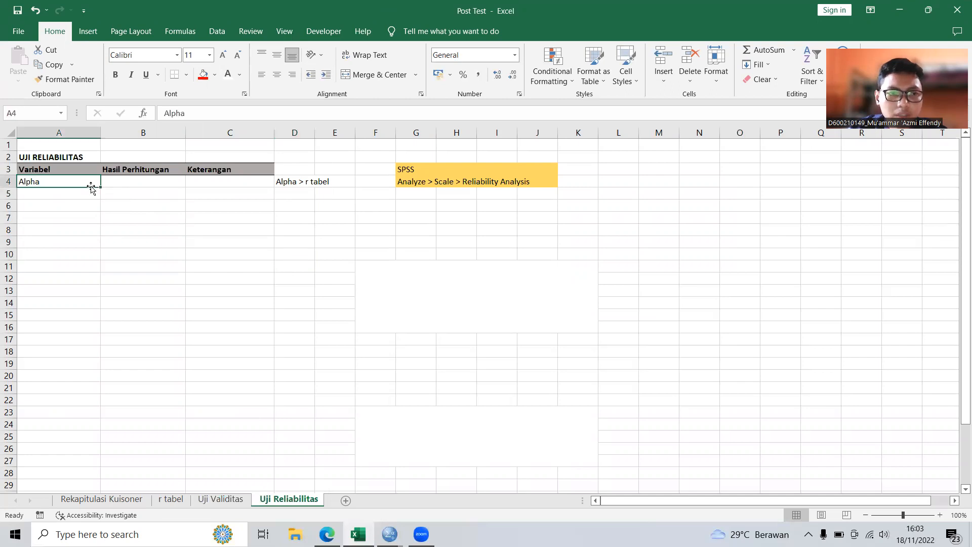
{"action": "left_click", "coordinate": [219, 195]}
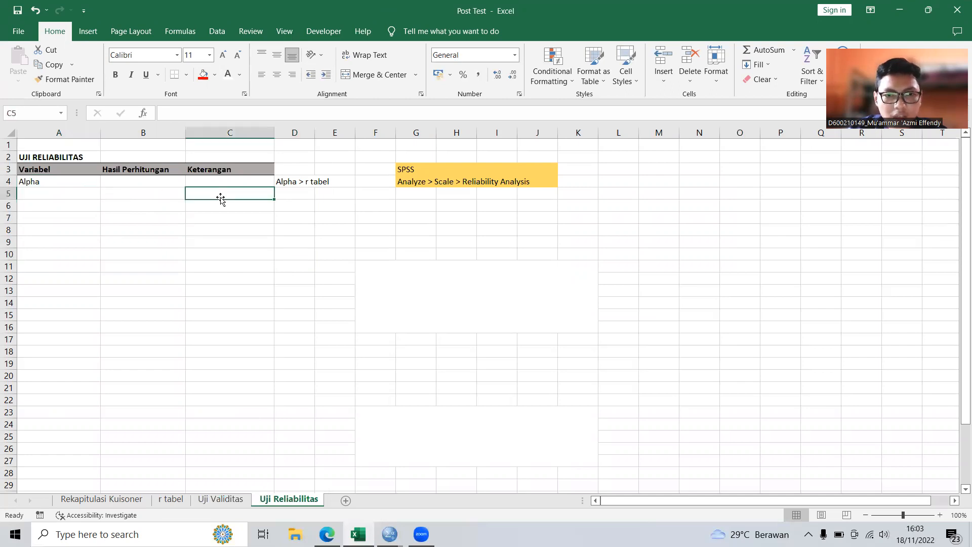
{"action": "left_click", "coordinate": [132, 194]}
{"action": "left_click", "coordinate": [95, 217]}
{"action": "left_click", "coordinate": [273, 244]}
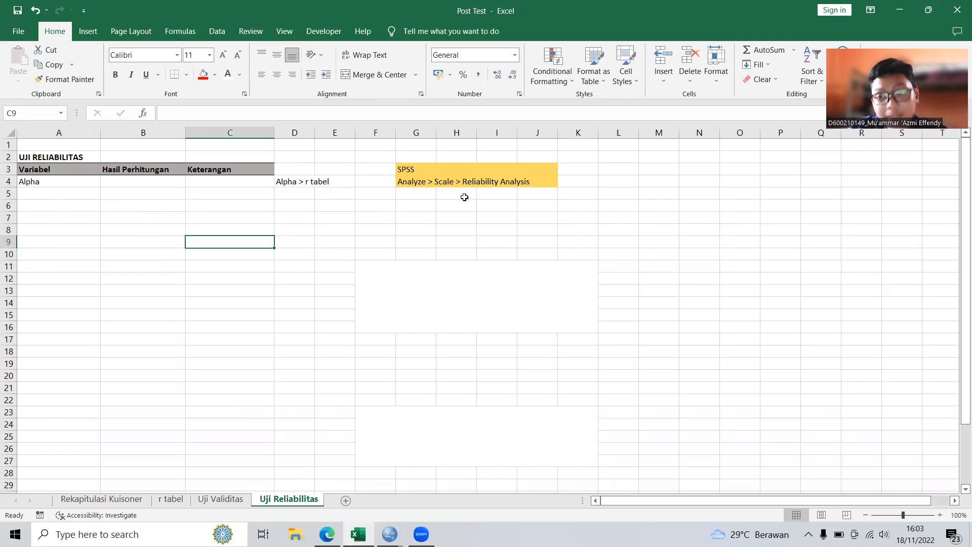
- Read the highlighted note in G3:J4 on where SPSS offers Reliability Analysis
{"action": "left_click", "coordinate": [413, 182]}
{"action": "left_click", "coordinate": [480, 193]}
{"action": "left_click", "coordinate": [452, 184]}
{"action": "left_click", "coordinate": [506, 191]}
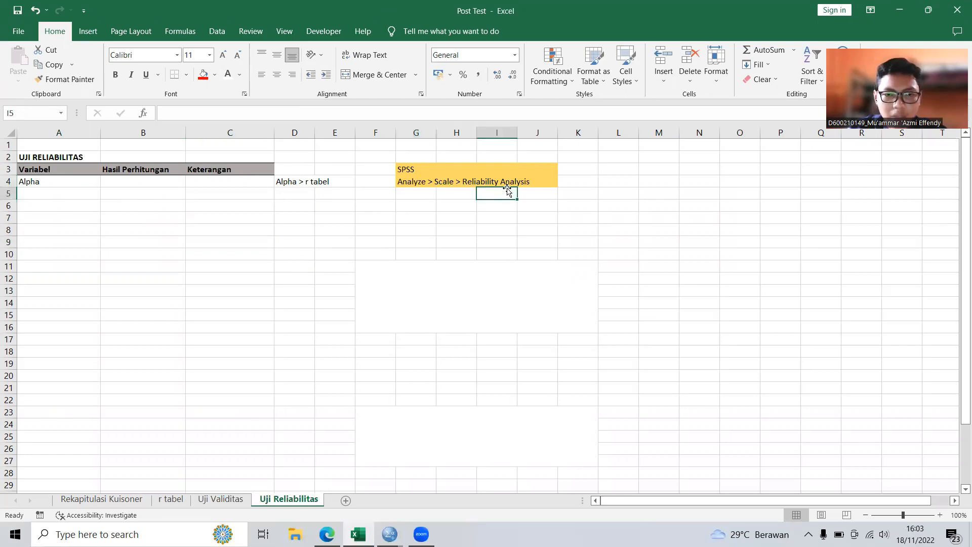
{"action": "left_click", "coordinate": [213, 218]}
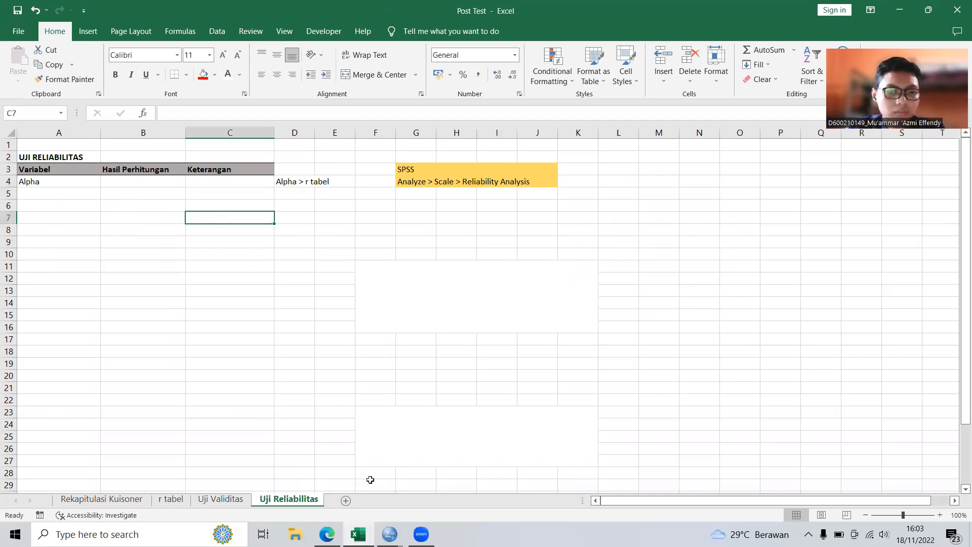
- Switch to the SPSS Data Editor with the Untitled1 questionnaire dataset
{"action": "left_click", "coordinate": [390, 534]}
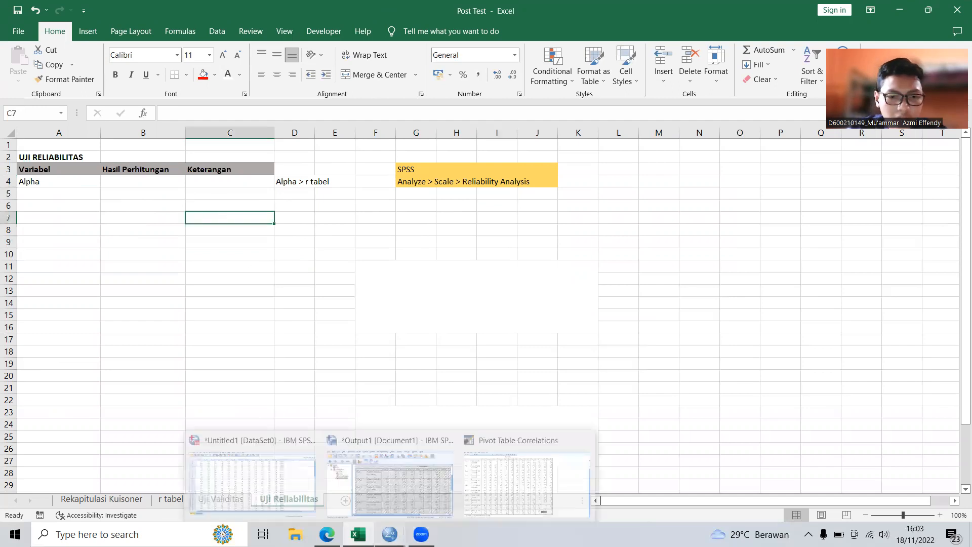
{"action": "left_click", "coordinate": [261, 483]}
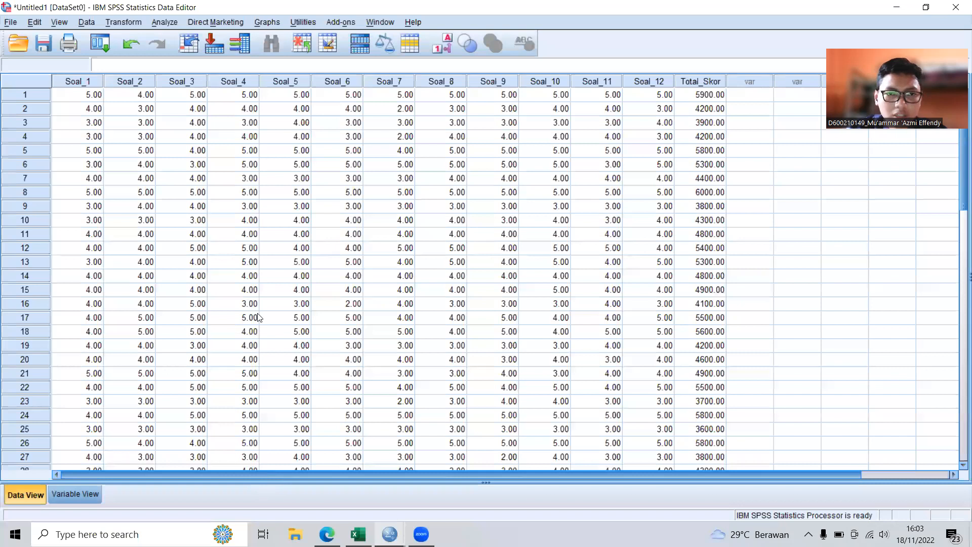
{"action": "left_click", "coordinate": [251, 263]}
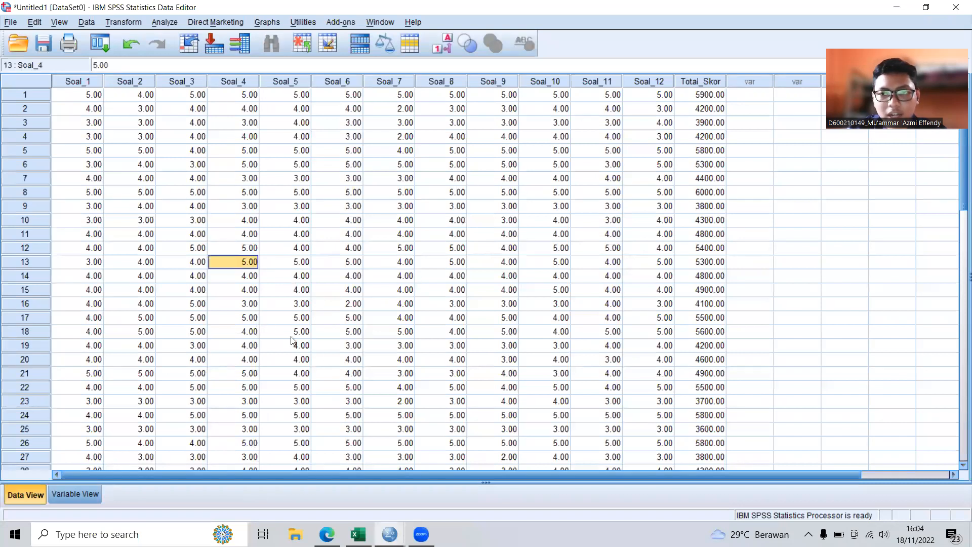
- Check the questionnaire's variable definitions and open Reliability Analysis for the dataset
{"action": "left_click", "coordinate": [80, 494]}
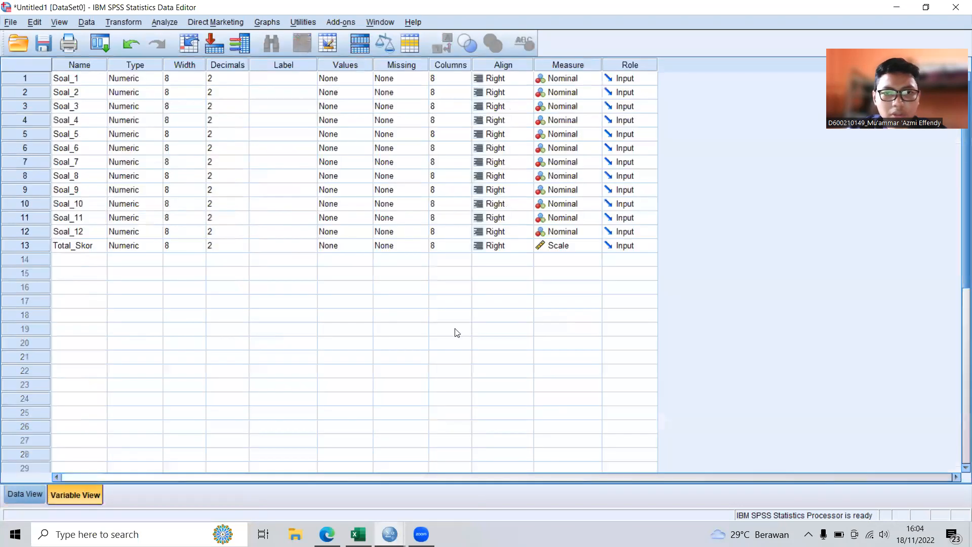
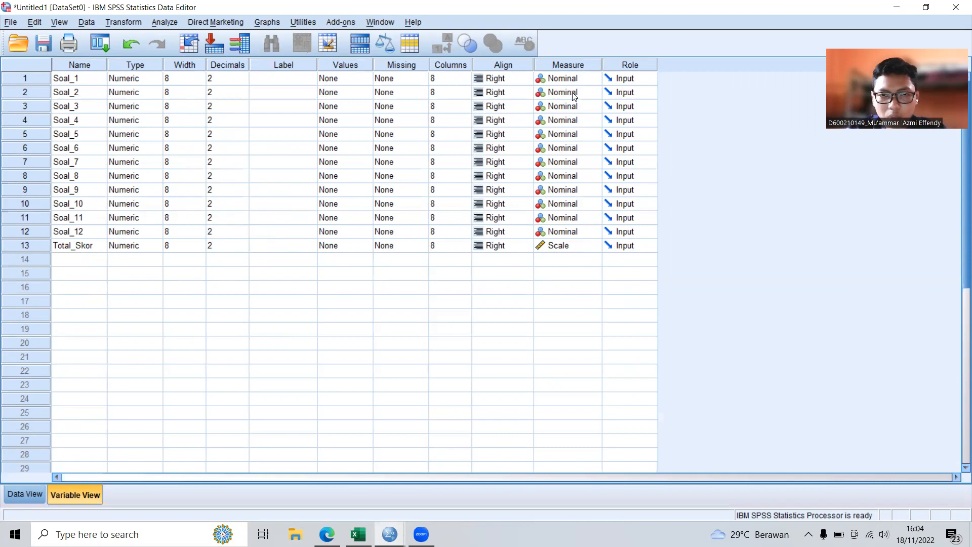
{"action": "left_click", "coordinate": [18, 495]}
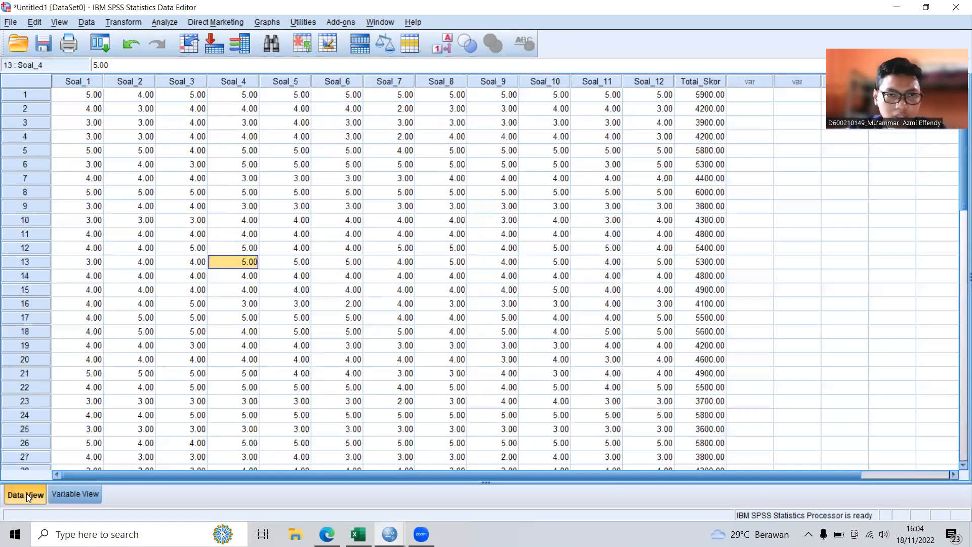
{"action": "left_click", "coordinate": [169, 21]}
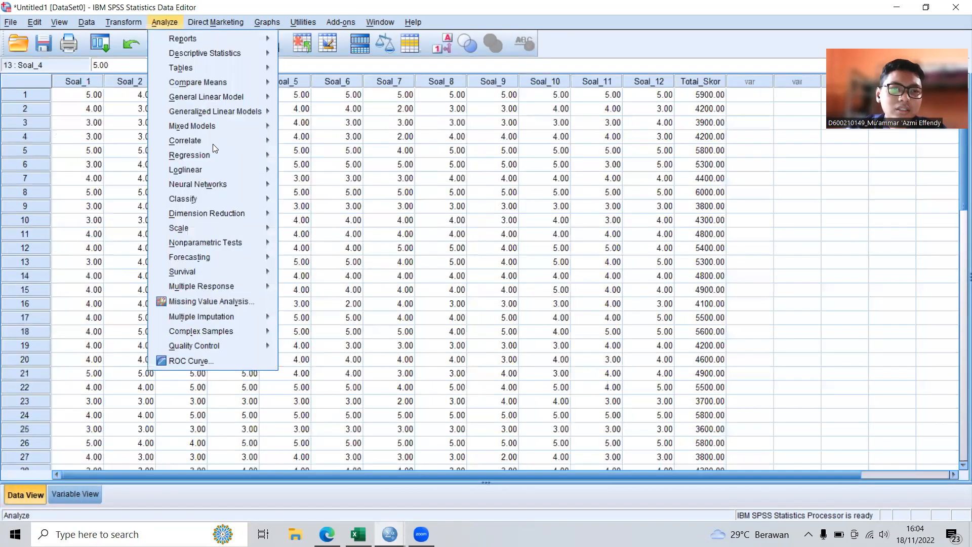
{"action": "mouse_move", "coordinate": [256, 231]}
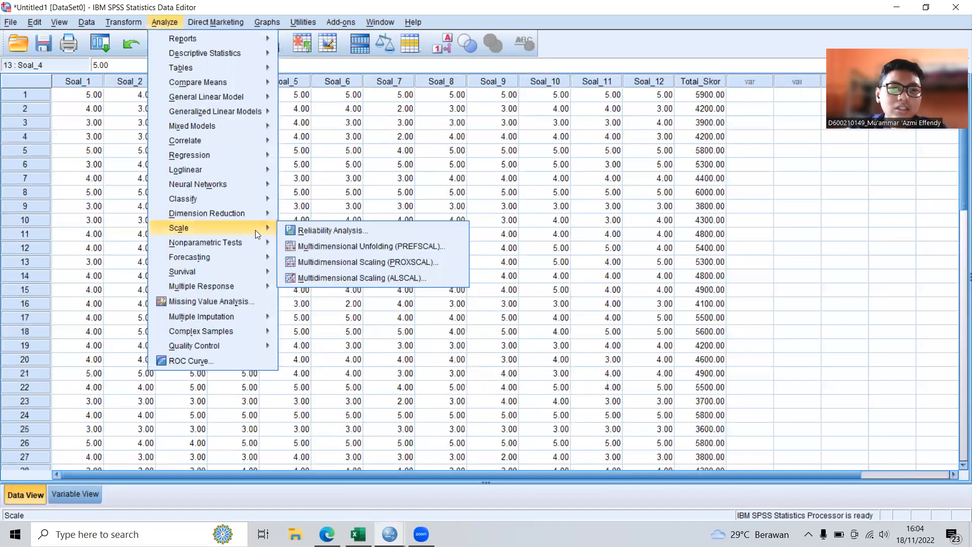
{"action": "left_click", "coordinate": [324, 231]}
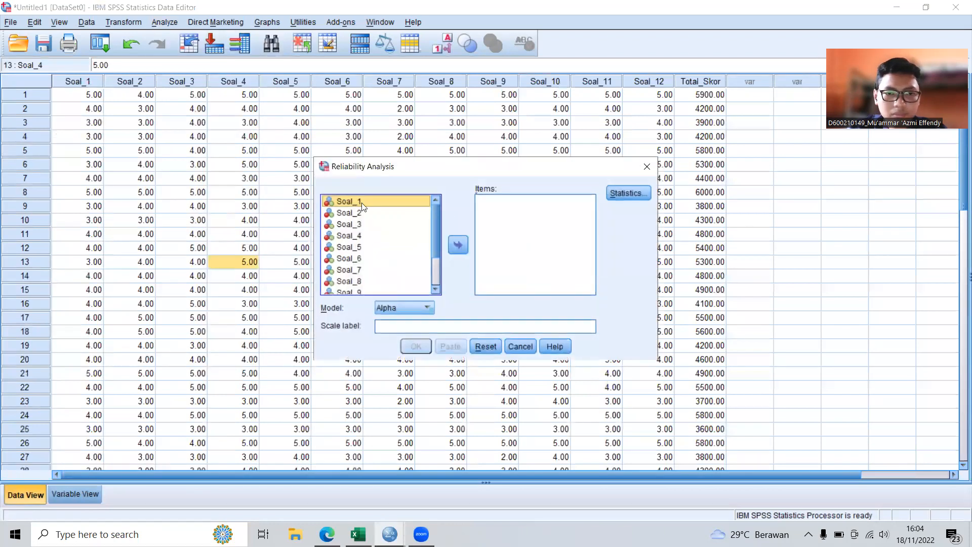
{"action": "left_click_drag", "start_coordinate": [436, 213], "coordinate": [434, 211]}
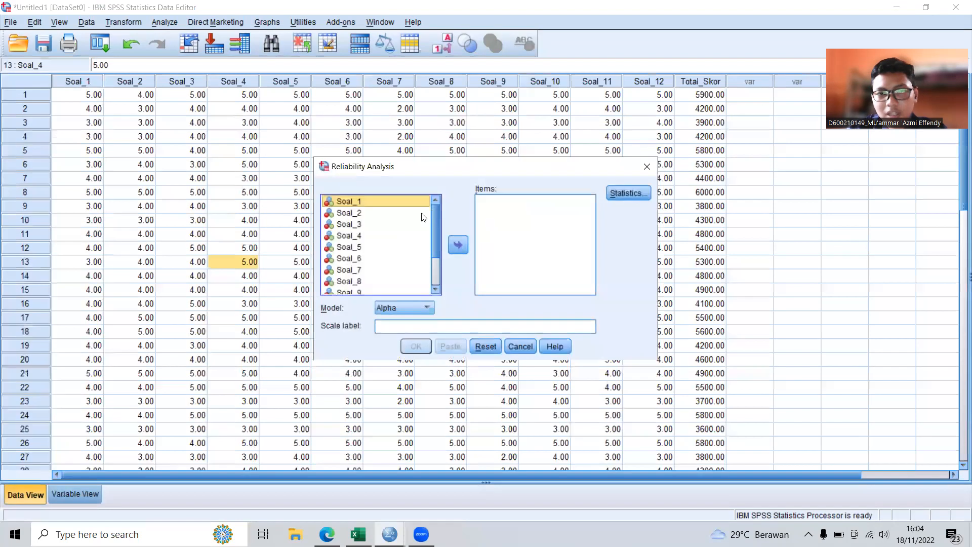
{"action": "left_click", "coordinate": [394, 236]}
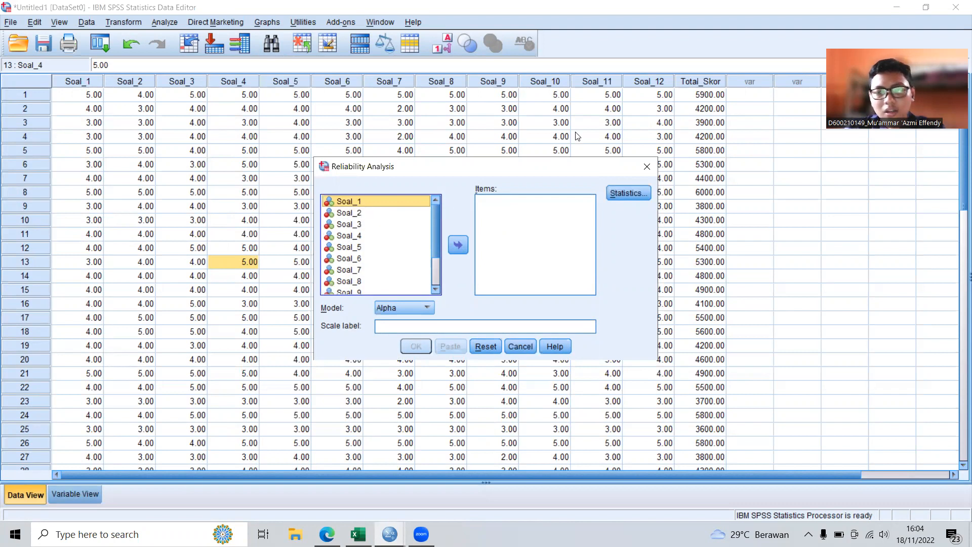
- Add Soal_1 through Soal_12 as the items of the reliability analysis, leaving out Total_Skor
{"action": "left_click", "coordinate": [79, 496]}
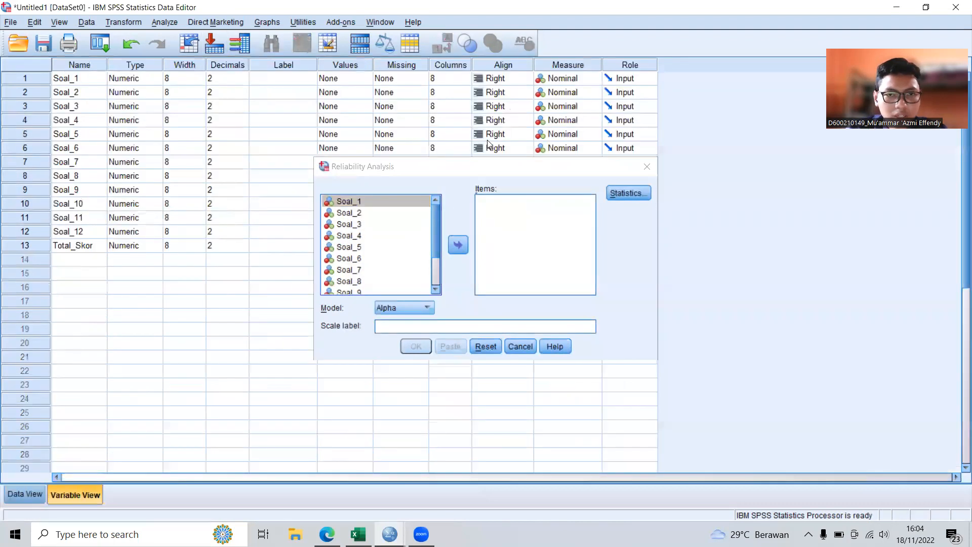
{"action": "left_click", "coordinate": [25, 495]}
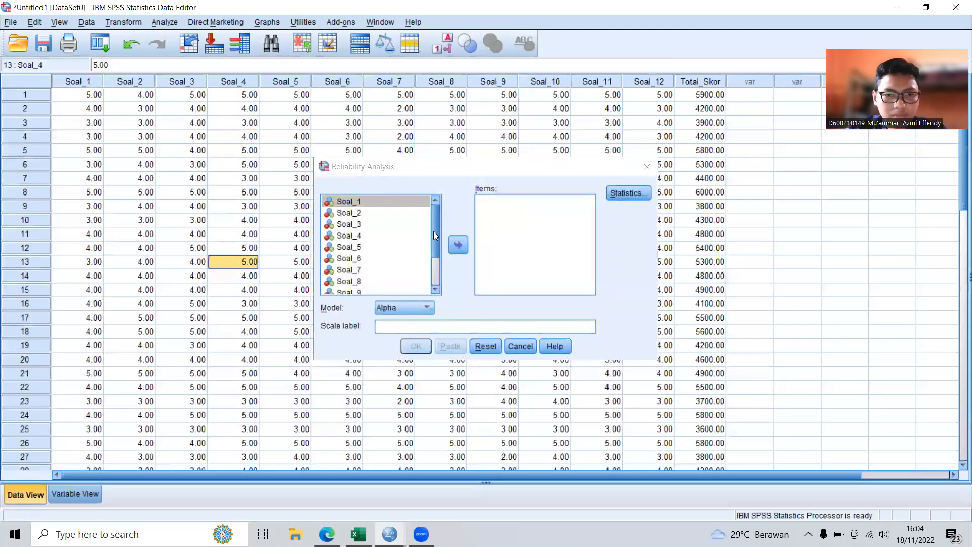
{"action": "left_click", "coordinate": [398, 203]}
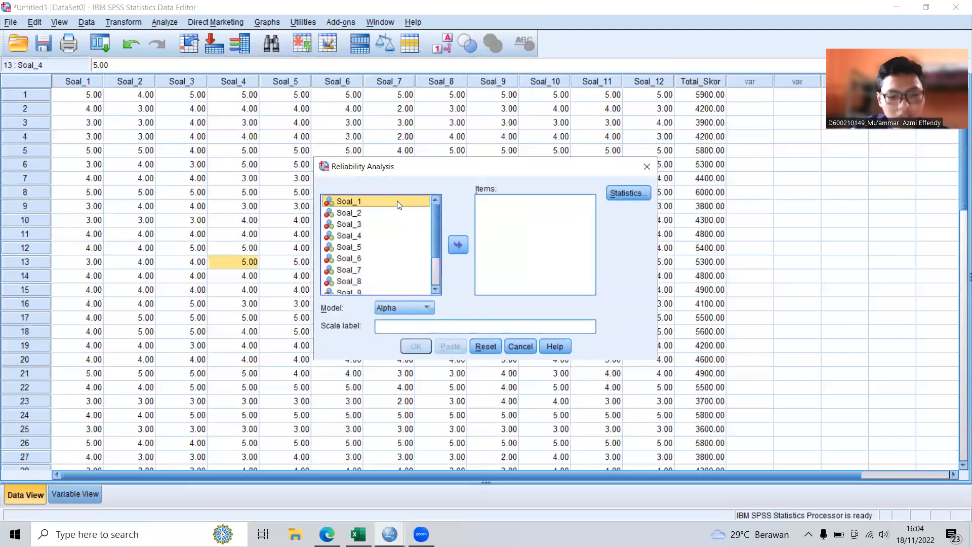
{"action": "key", "text": "shift+Down"}
{"action": "key", "text": "shift+Down"}
{"action": "key", "text": "shift+Down"}
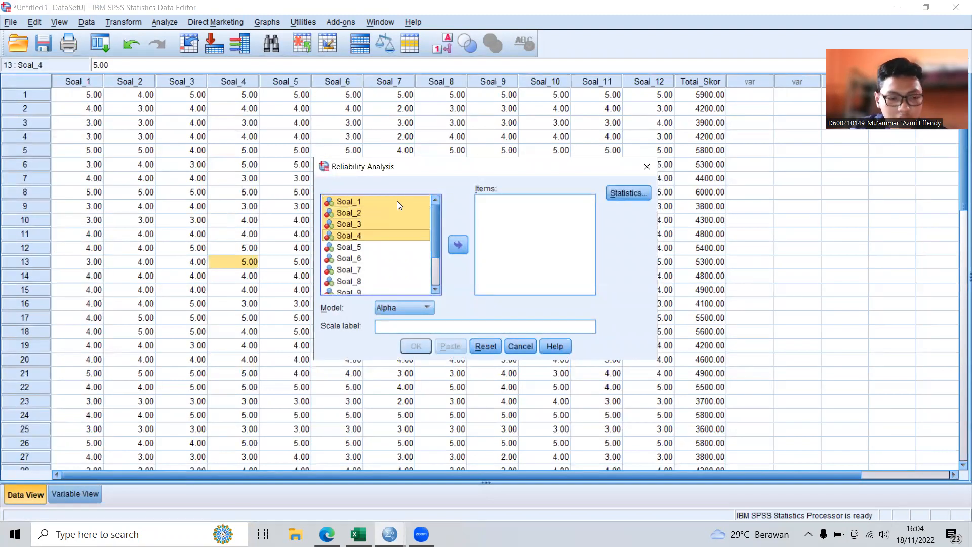
{"action": "key", "text": "shift+Down"}
{"action": "key", "text": "shift+Down"}
{"action": "key", "text": "shift+Down"}
{"action": "key", "text": "shift+Down"}
{"action": "key", "text": "shift+Down"}
{"action": "key", "text": "shift+Down"}
{"action": "key", "text": "shift+Down"}
{"action": "key", "text": "shift+Down"}
{"action": "key", "text": "shift+Down"}
{"action": "key", "text": "shift+Up"}
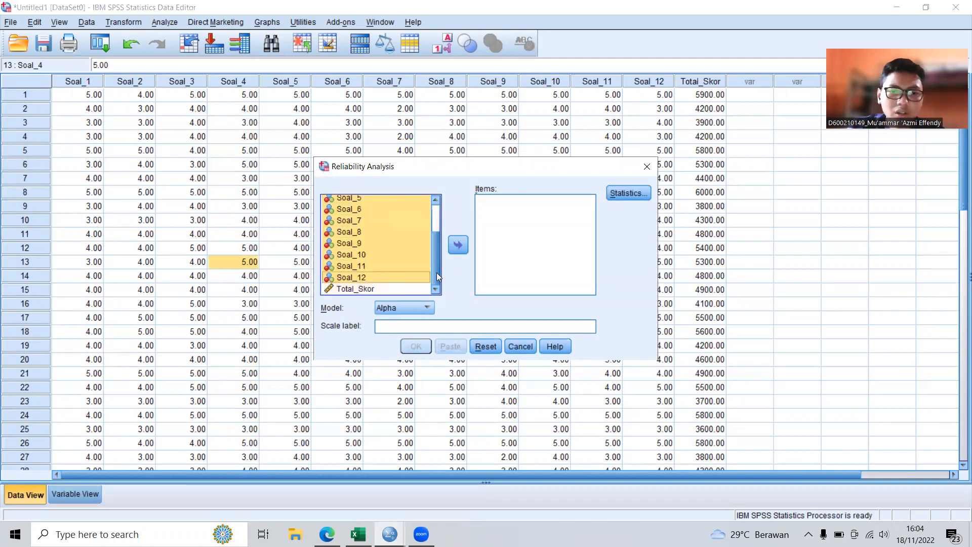
{"action": "left_click", "coordinate": [458, 244]}
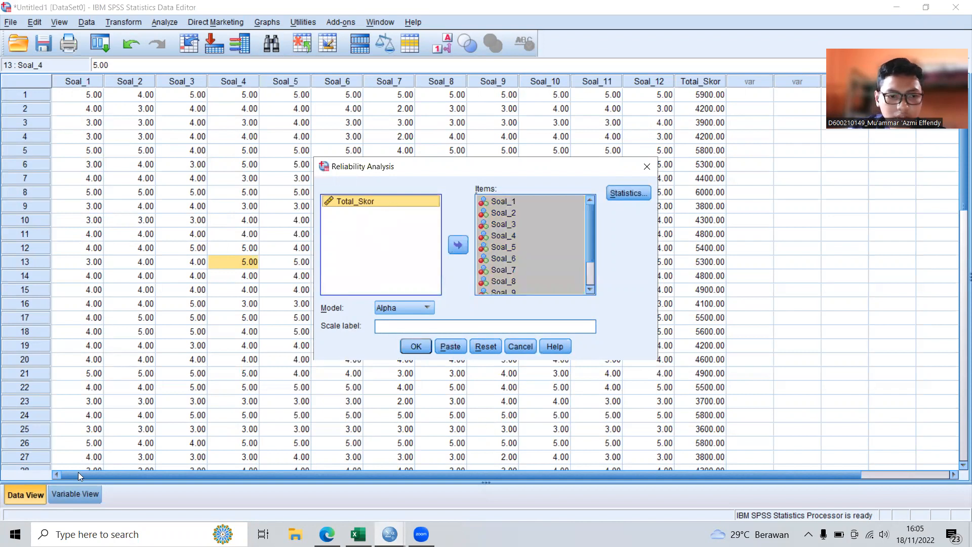
- Request the Scale if item deleted descriptives and run the reliability analysis with the Alpha model
{"action": "left_click", "coordinate": [77, 494]}
{"action": "left_click_drag", "start_coordinate": [548, 171], "coordinate": [535, 153]}
{"action": "left_click", "coordinate": [18, 498]}
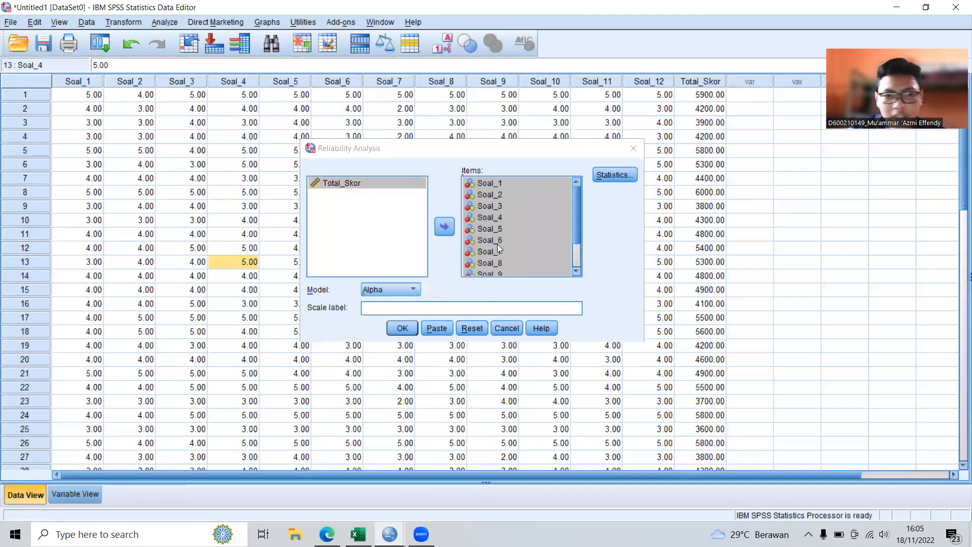
{"action": "left_click", "coordinate": [610, 173]}
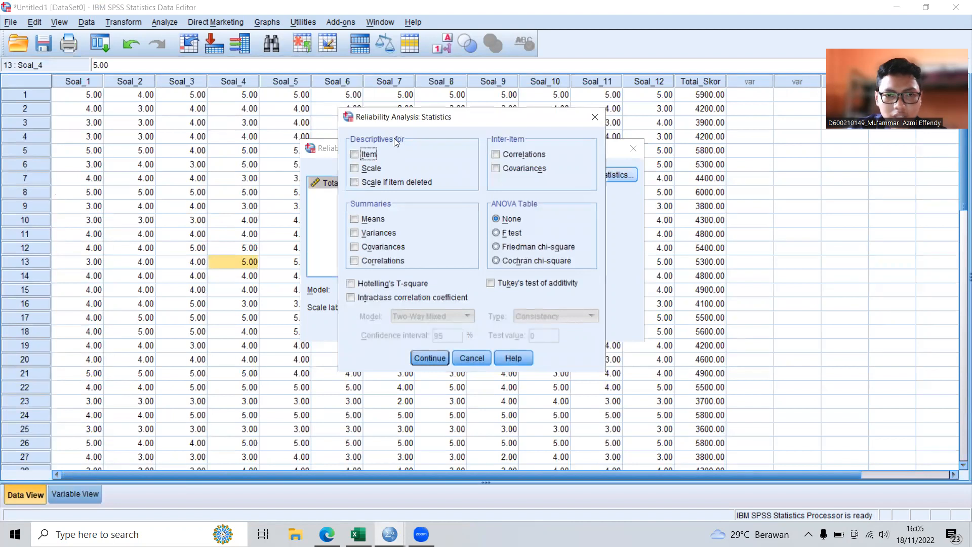
{"action": "left_click", "coordinate": [388, 183]}
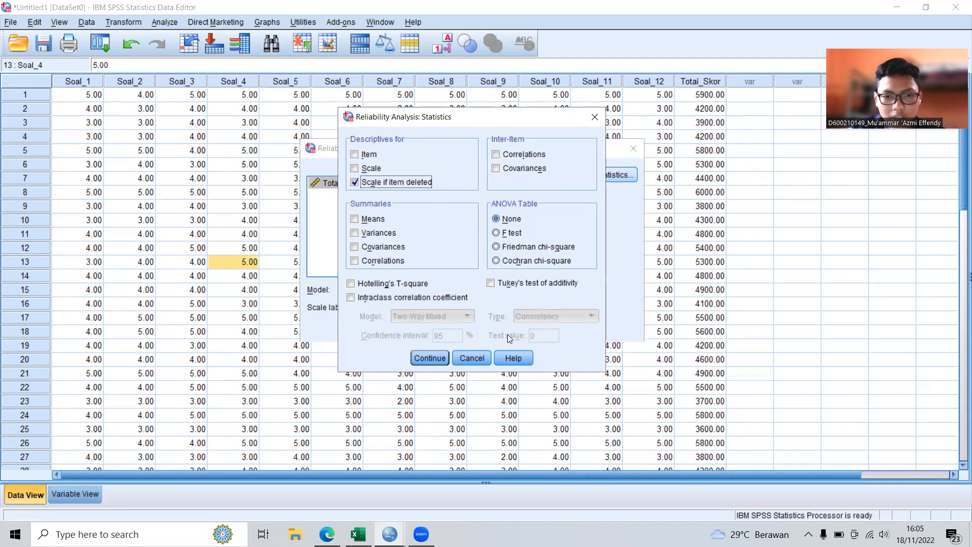
{"action": "left_click", "coordinate": [430, 358]}
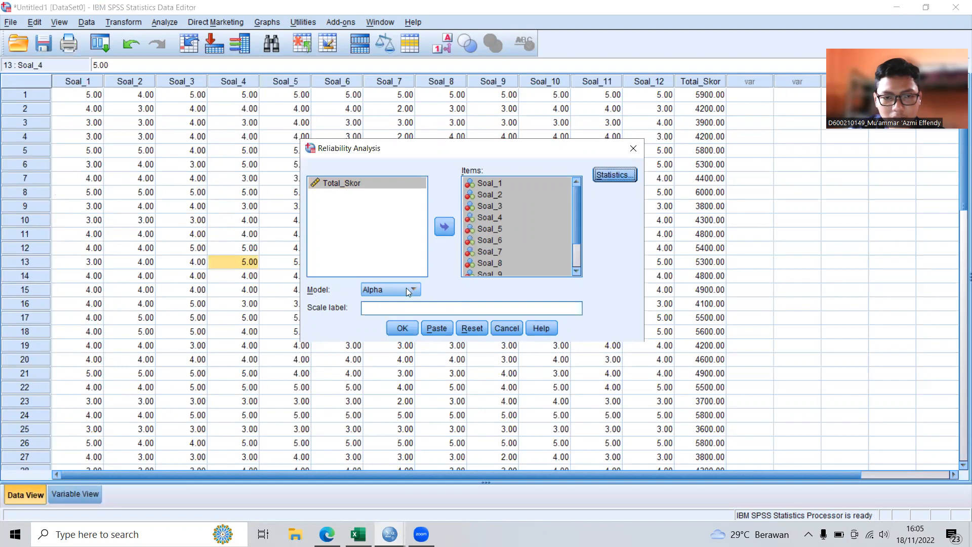
{"action": "left_click", "coordinate": [402, 328]}
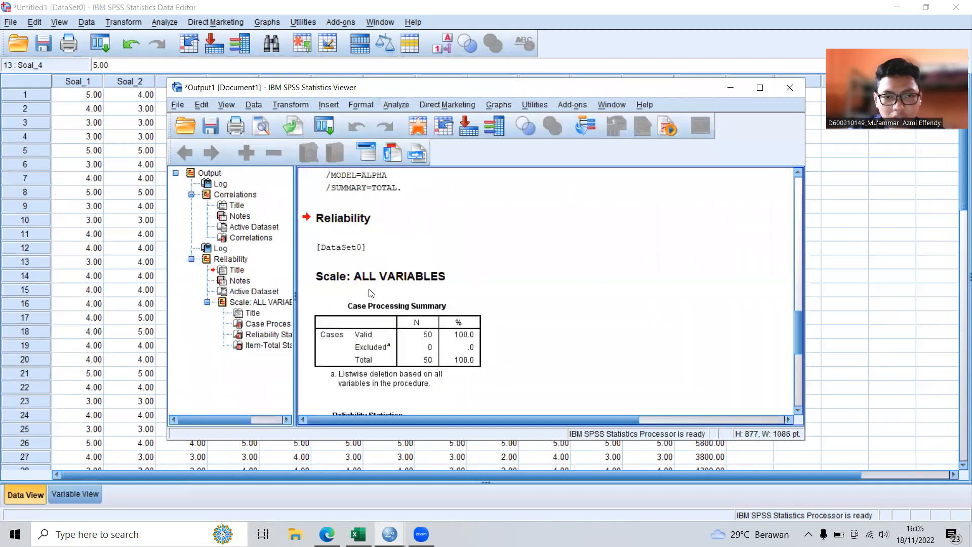
- Examine the Case Processing Summary, Reliability Statistics and Item-Total Statistics tables in the reliability output
{"action": "scroll", "coordinate": [341, 251], "scroll_direction": "down", "scroll_amount": 2}
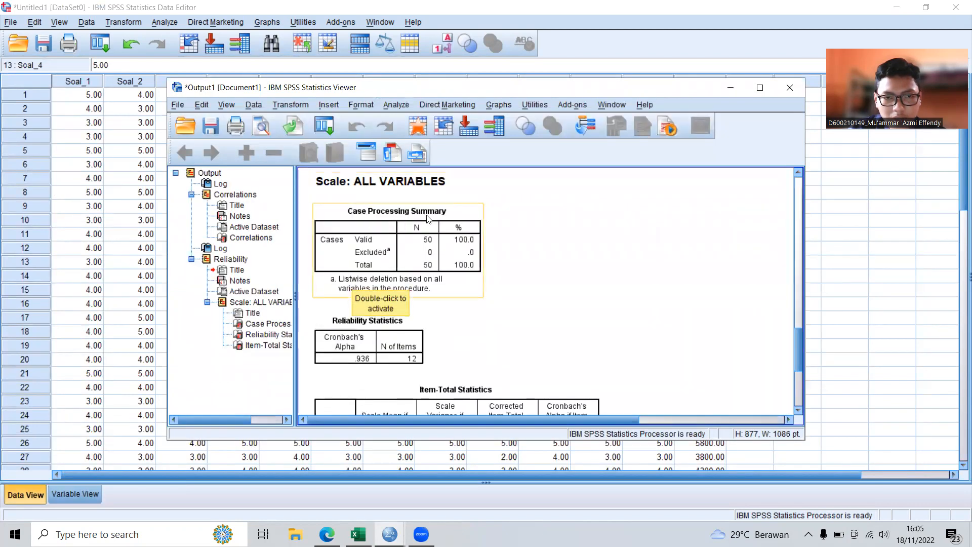
{"action": "scroll", "coordinate": [598, 304], "scroll_direction": "down", "scroll_amount": 5}
{"action": "scroll", "coordinate": [347, 245], "scroll_direction": "up", "scroll_amount": 3}
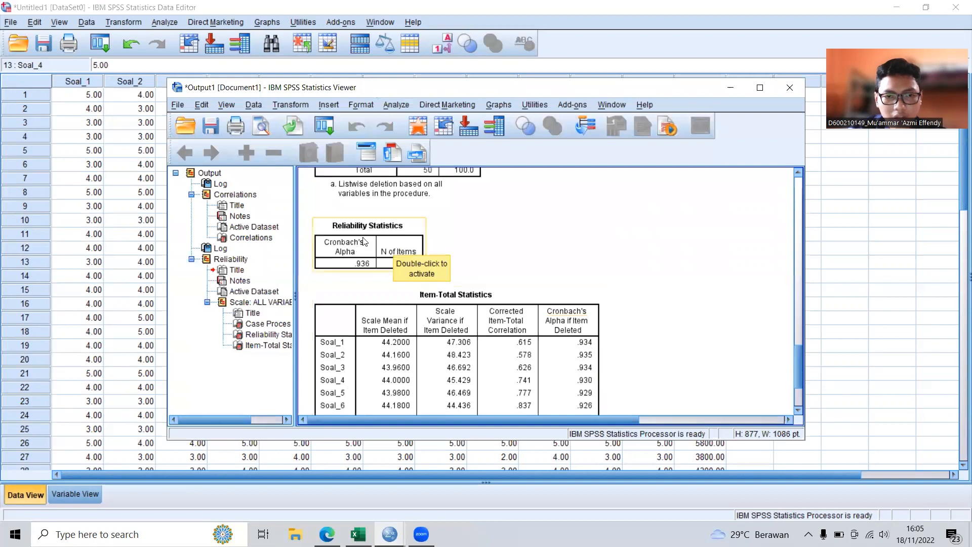
{"action": "scroll", "coordinate": [400, 248], "scroll_direction": "up", "scroll_amount": 2}
{"action": "scroll", "coordinate": [420, 279], "scroll_direction": "down", "scroll_amount": 3}
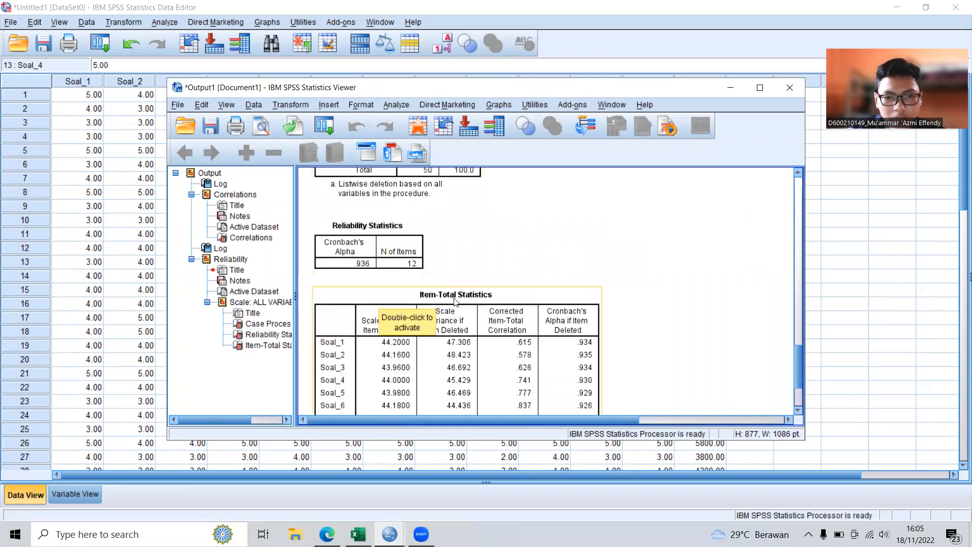
{"action": "scroll", "coordinate": [456, 263], "scroll_direction": "down", "scroll_amount": 2}
{"action": "scroll", "coordinate": [477, 230], "scroll_direction": "up", "scroll_amount": 3}
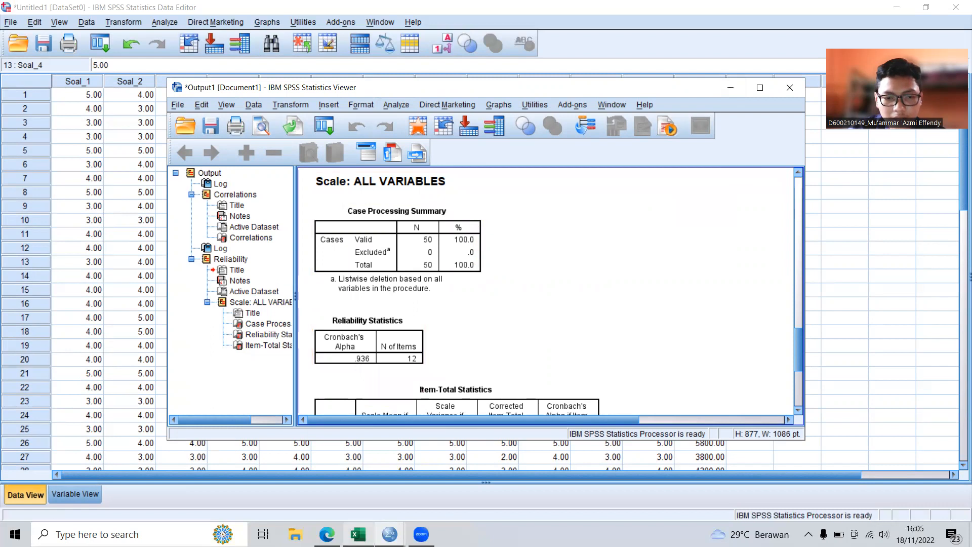
- Switch to the Excel workbook and enter 0,936 as Alpha's Hasil Perhitungan in B4 of the Uji Reliabilitas sheet
{"action": "left_click", "coordinate": [358, 534]}
{"action": "left_click", "coordinate": [126, 191]}
{"action": "left_click", "coordinate": [129, 181]}
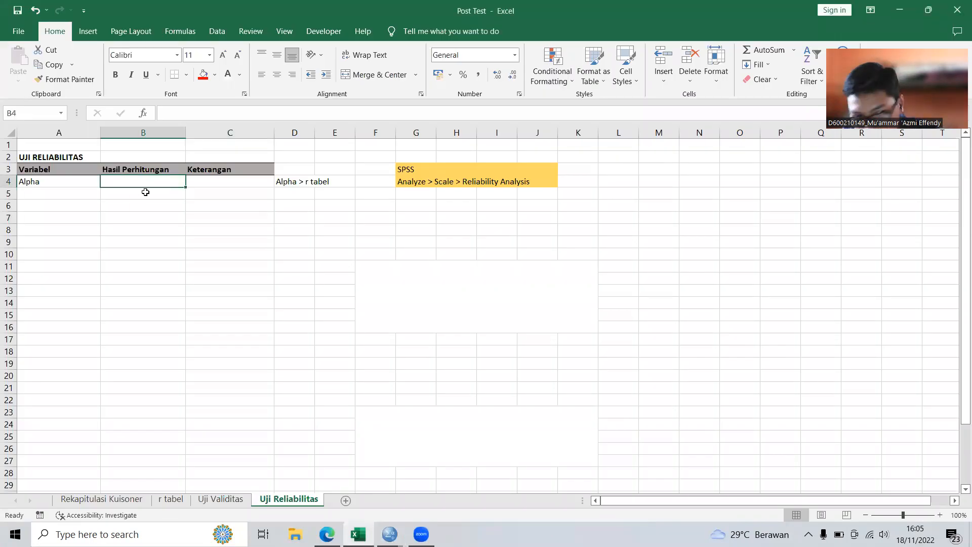
{"action": "type", "text": "0,"}
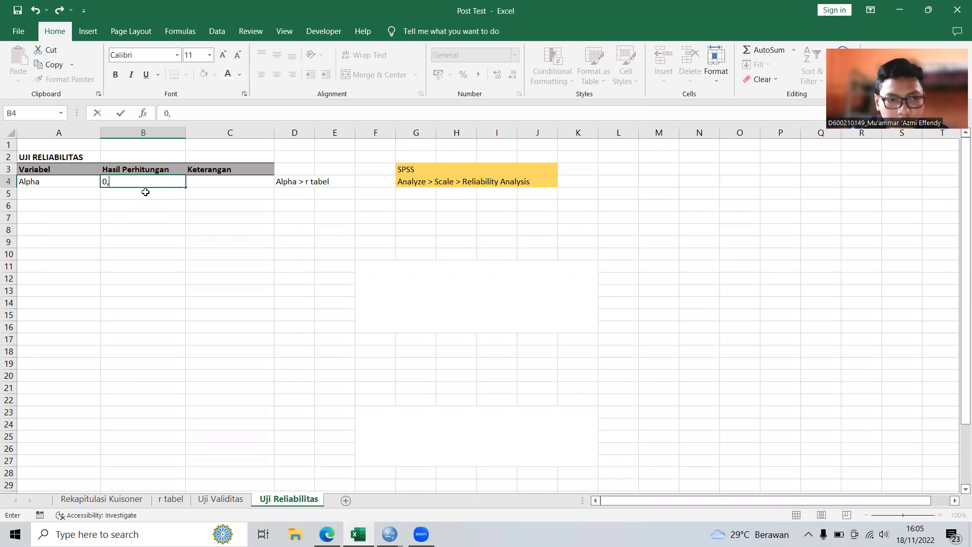
{"action": "left_click", "coordinate": [358, 534]}
{"action": "left_click", "coordinate": [358, 534]}
{"action": "type", "text": ","}
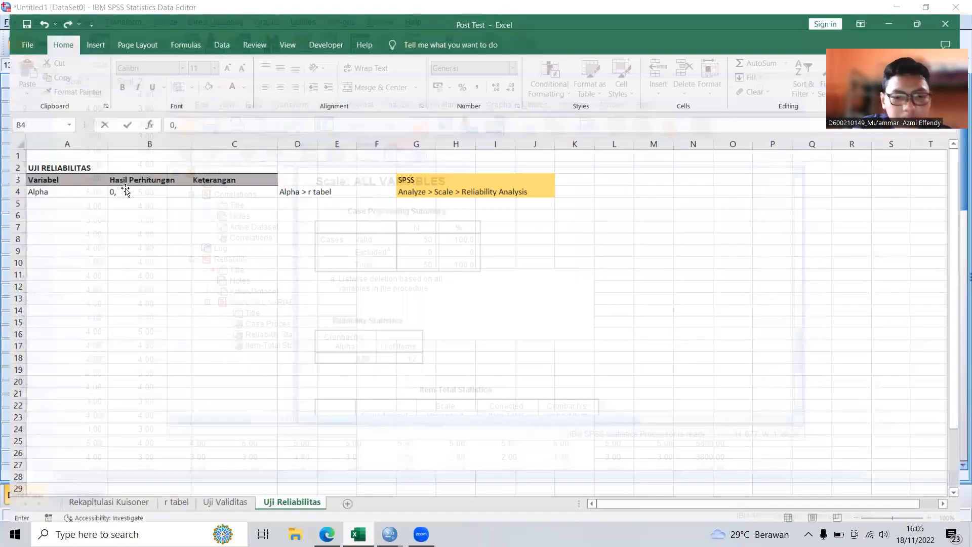
{"action": "type", "text": "936"}
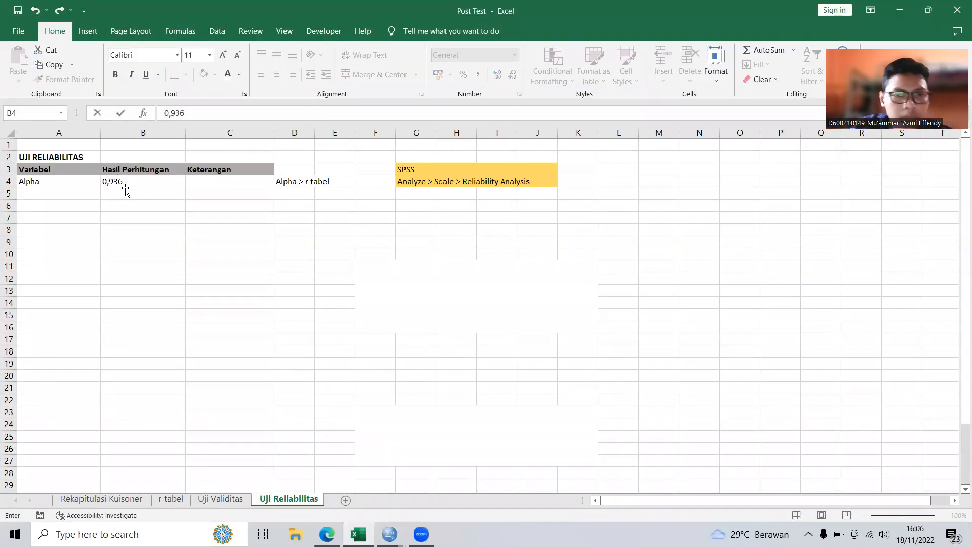
{"action": "key", "text": "Tab"}
- Enter reliabilitas as the Keterangan for the Alpha row in C4, judging it by the Alpha > r tabel criterion
{"action": "left_click", "coordinate": [297, 178]}
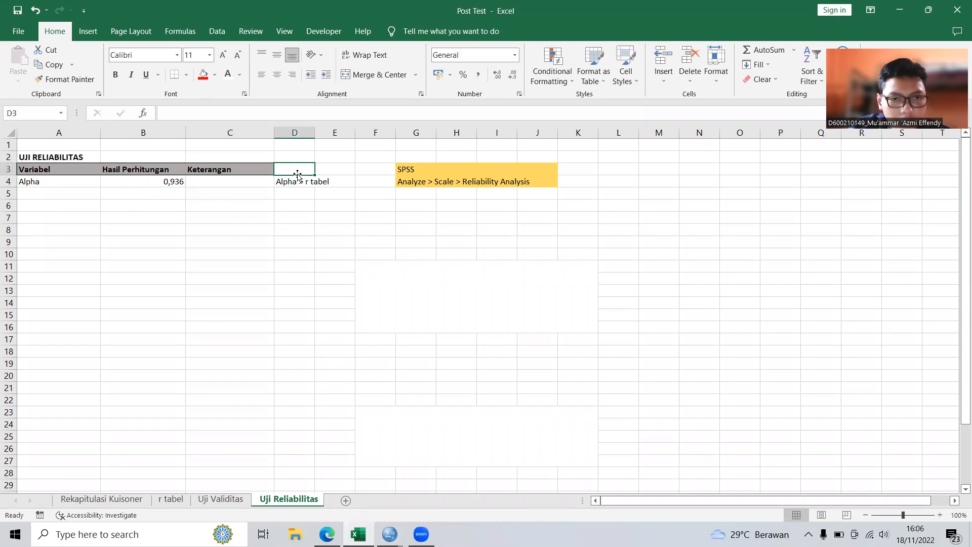
{"action": "left_click", "coordinate": [218, 183]}
{"action": "left_click", "coordinate": [375, 182]}
{"action": "left_click", "coordinate": [291, 181]}
{"action": "left_click", "coordinate": [245, 182]}
{"action": "left_click", "coordinate": [330, 243]}
{"action": "left_click", "coordinate": [234, 182]}
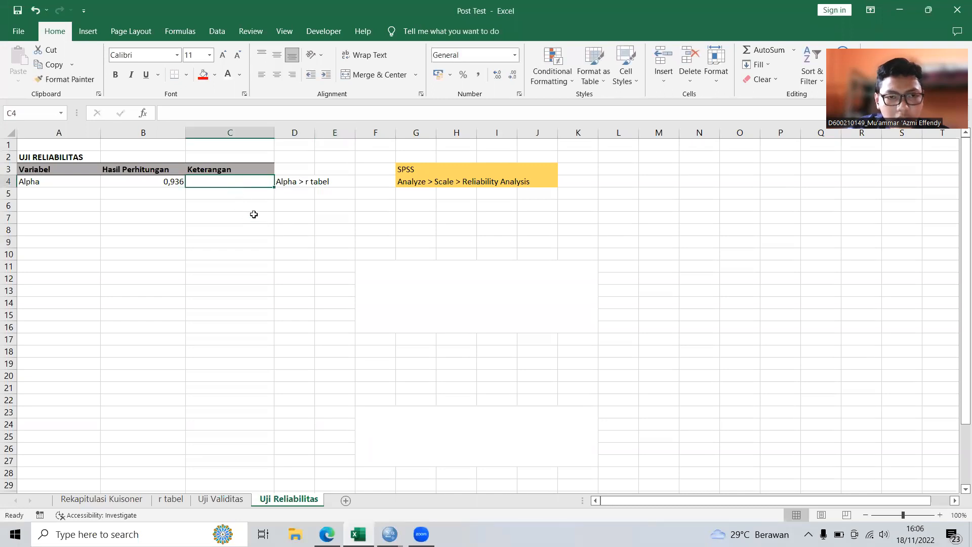
{"action": "type", "text": "r"}
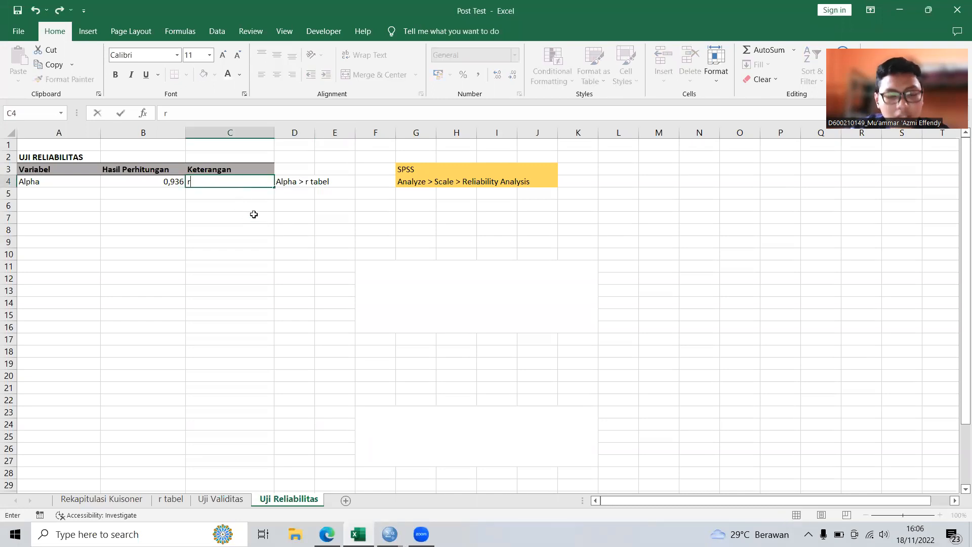
{"action": "type", "text": "eliabi"}
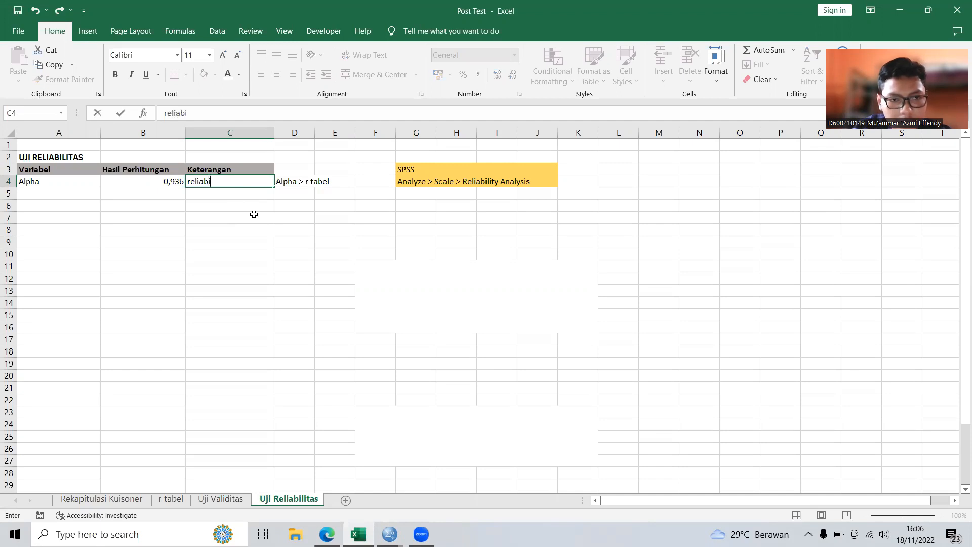
{"action": "type", "text": "litas"}
{"action": "left_click", "coordinate": [243, 209]}
{"action": "left_click", "coordinate": [213, 263]}
{"action": "left_click", "coordinate": [151, 185]}
{"action": "left_click", "coordinate": [164, 231]}
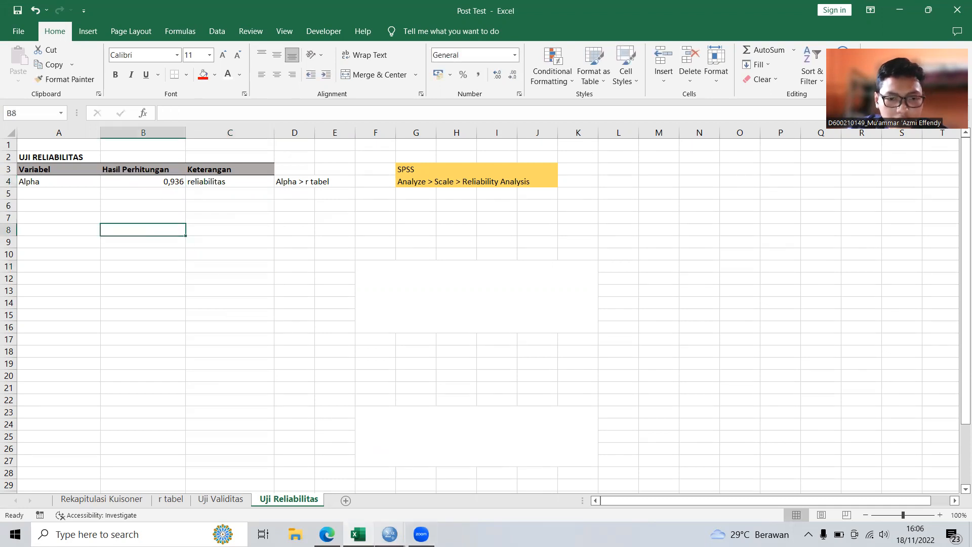
- Copy the Case Processing Summary table from the SPSS output into the Uji Reliabilitas sheet starting at A11
{"action": "mouse_move", "coordinate": [411, 530]}
{"action": "left_click", "coordinate": [412, 485]}
{"action": "scroll", "coordinate": [382, 344], "scroll_direction": "up", "scroll_amount": 1}
{"action": "scroll", "coordinate": [392, 297], "scroll_direction": "down", "scroll_amount": 1}
{"action": "left_click", "coordinate": [363, 245]}
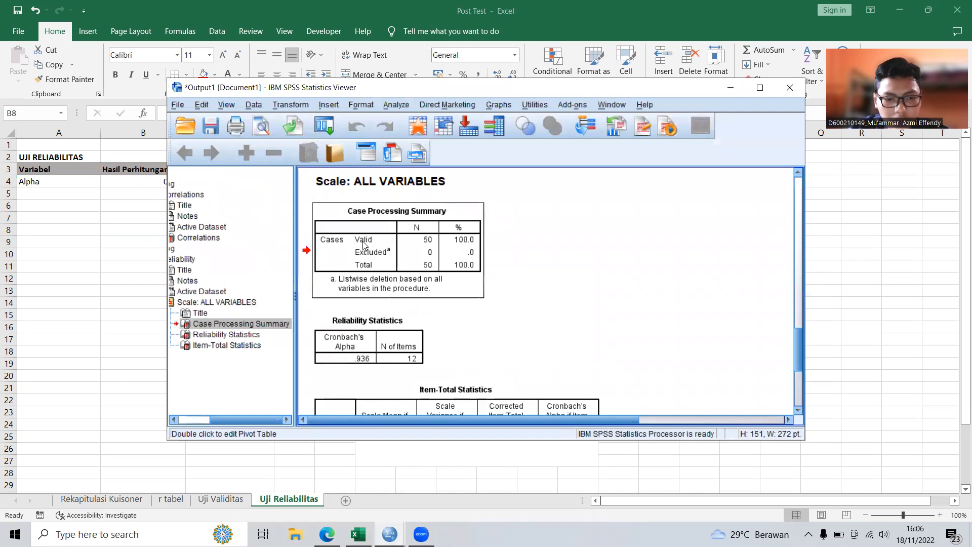
{"action": "left_click", "coordinate": [730, 87]}
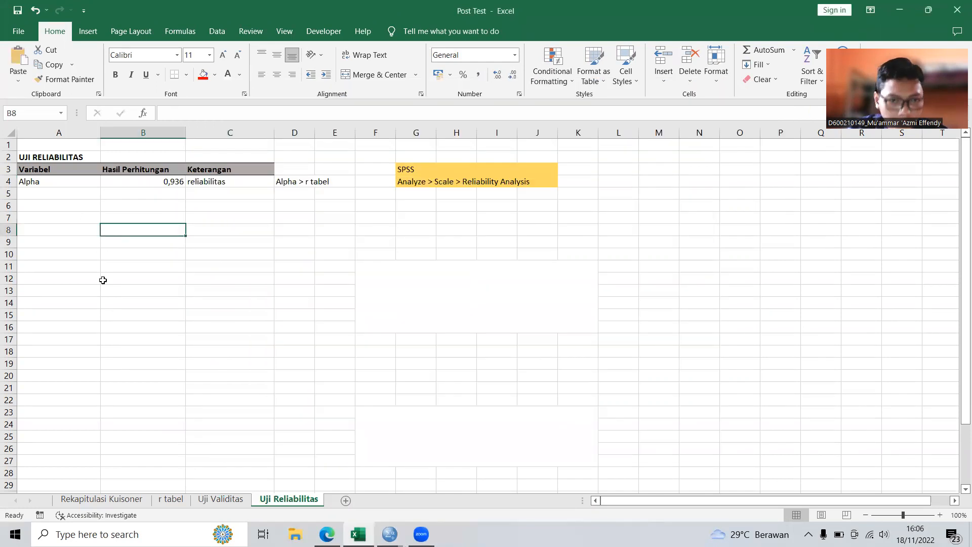
{"action": "left_click", "coordinate": [69, 269]}
{"action": "type", "text": "Case Processing Summary \t\tN\t% Cases\tValid\t50\t100,0 \tExcludeda\t0\t0,0 \tTotal\t50\t100,0 a. Listwise deletion based on all variables in the procedure."}
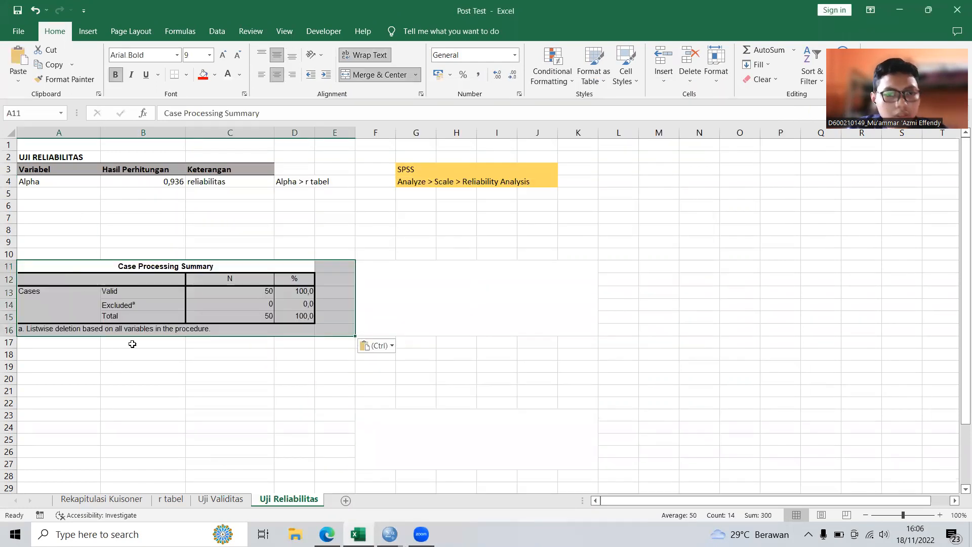
- Examine the N and percentage of valid cases in the Case Processing Summary table on the Uji Reliabilitas sheet
{"action": "left_click", "coordinate": [132, 343]}
{"action": "left_click", "coordinate": [163, 376]}
{"action": "left_click", "coordinate": [159, 217]}
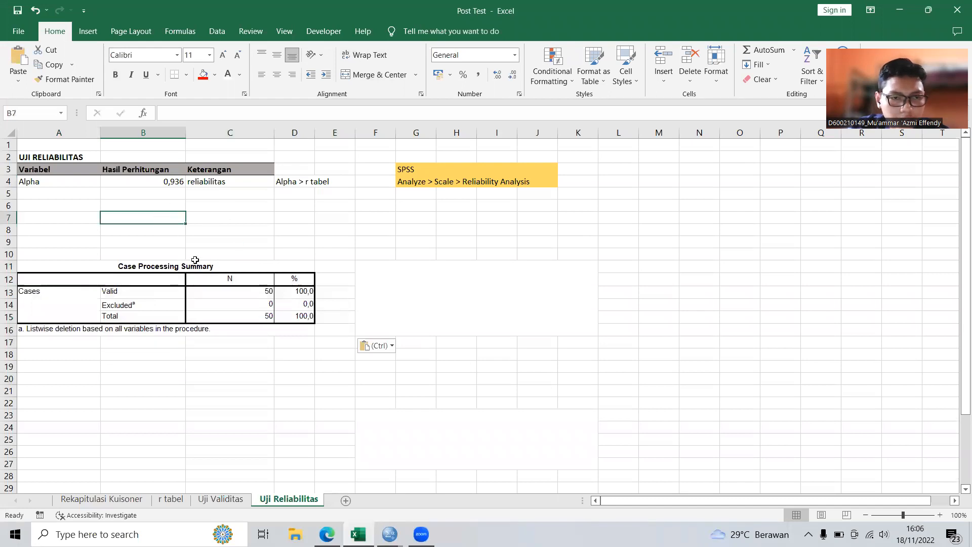
{"action": "left_click", "coordinate": [225, 258]}
{"action": "left_click", "coordinate": [349, 240]}
{"action": "left_click", "coordinate": [127, 300]}
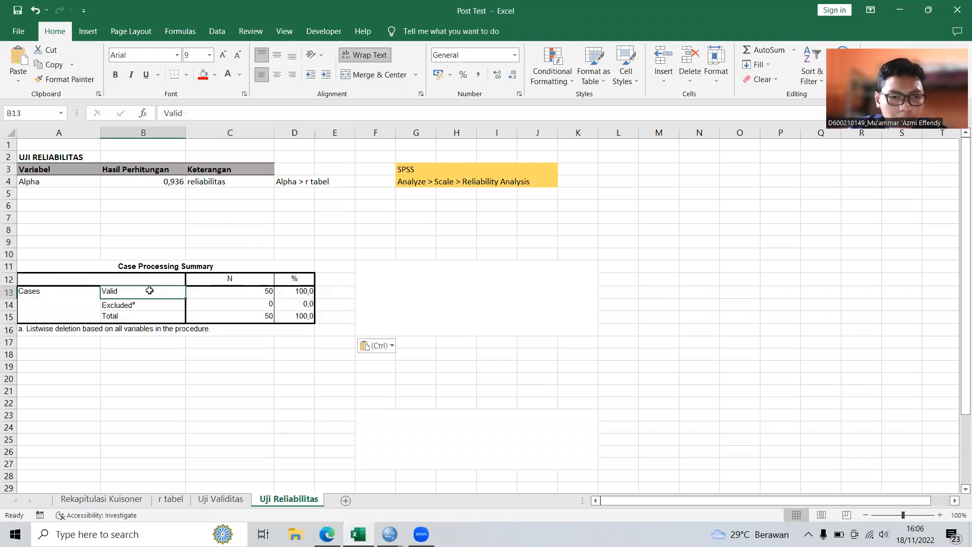
{"action": "left_click", "coordinate": [199, 278]}
{"action": "left_click", "coordinate": [310, 242]}
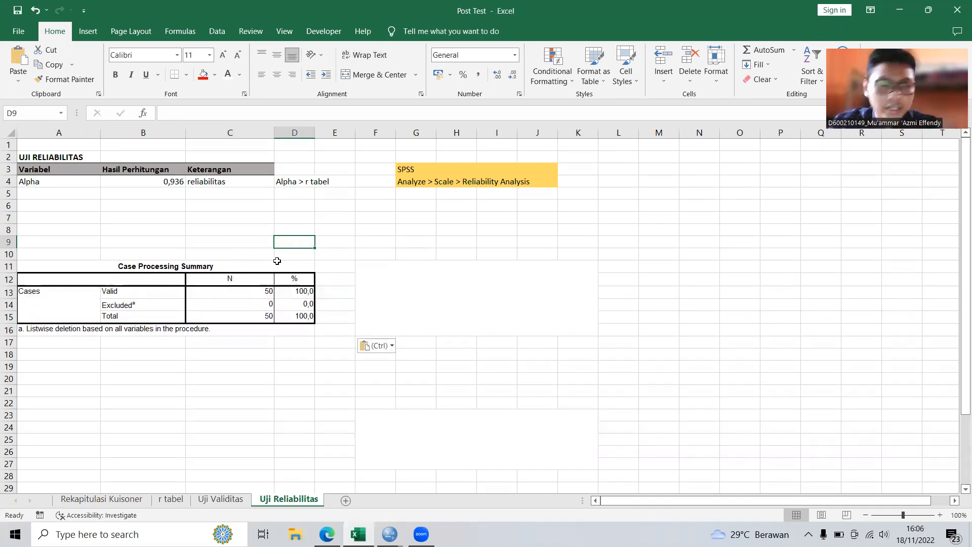
{"action": "left_click", "coordinate": [241, 253]}
{"action": "left_click", "coordinate": [230, 290]}
{"action": "left_click", "coordinate": [153, 293]}
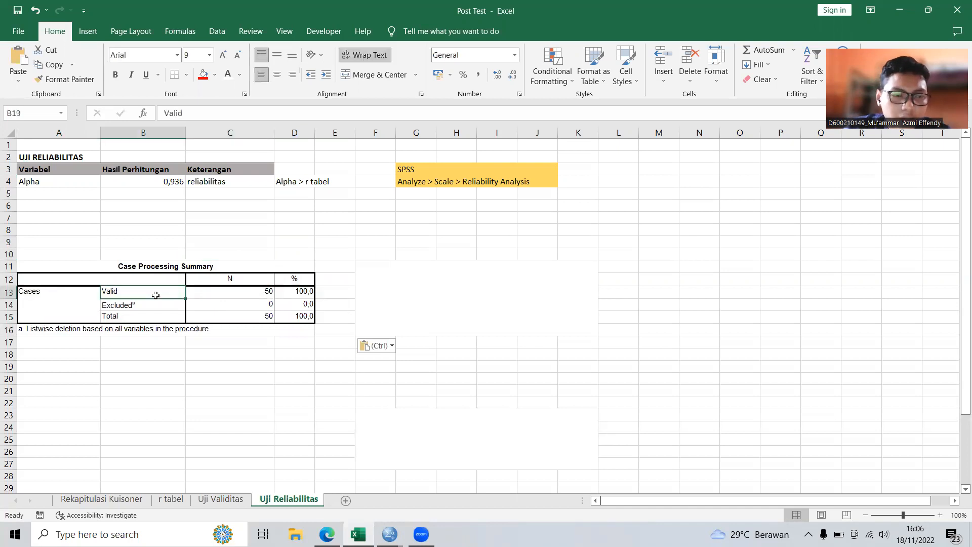
{"action": "left_click", "coordinate": [326, 223]}
{"action": "left_click", "coordinate": [108, 223]}
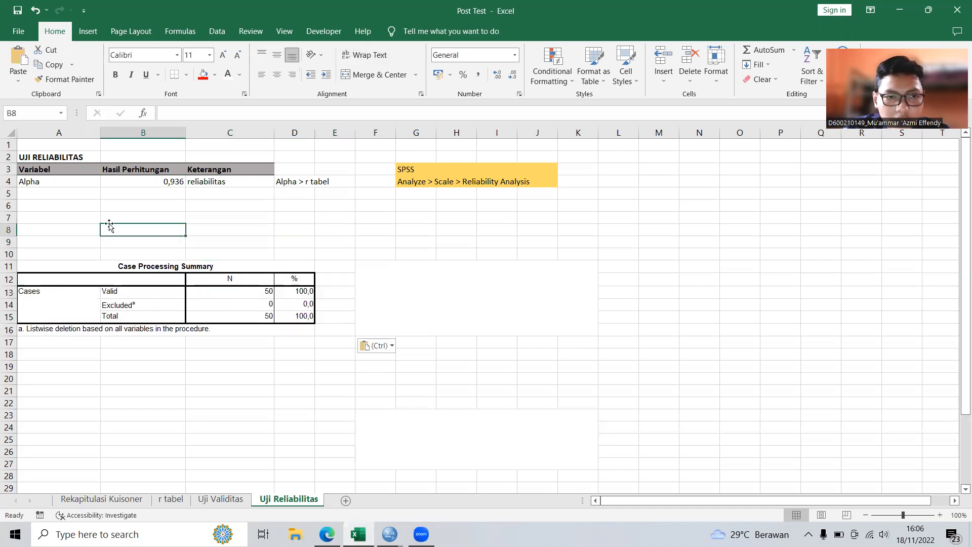
{"action": "left_click", "coordinate": [47, 201]}
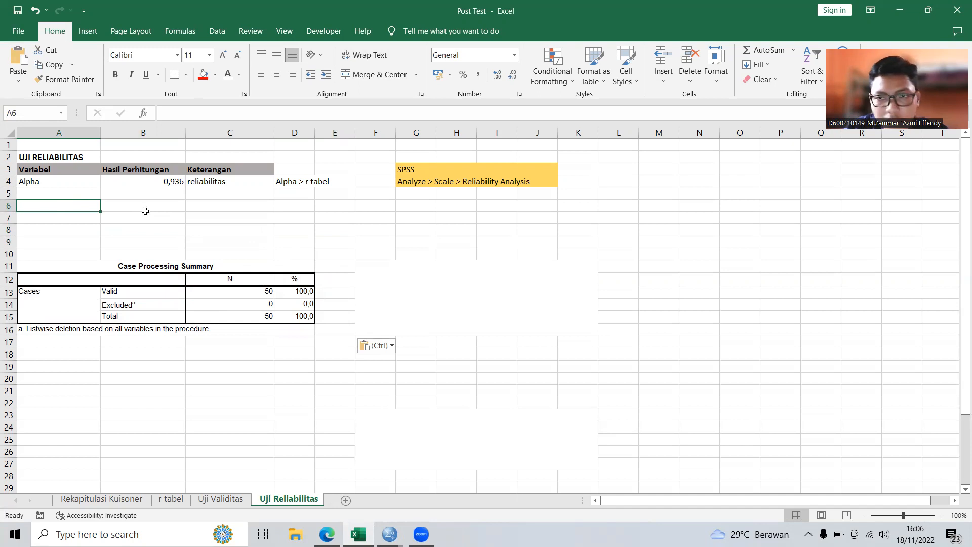
{"action": "left_click", "coordinate": [243, 292]}
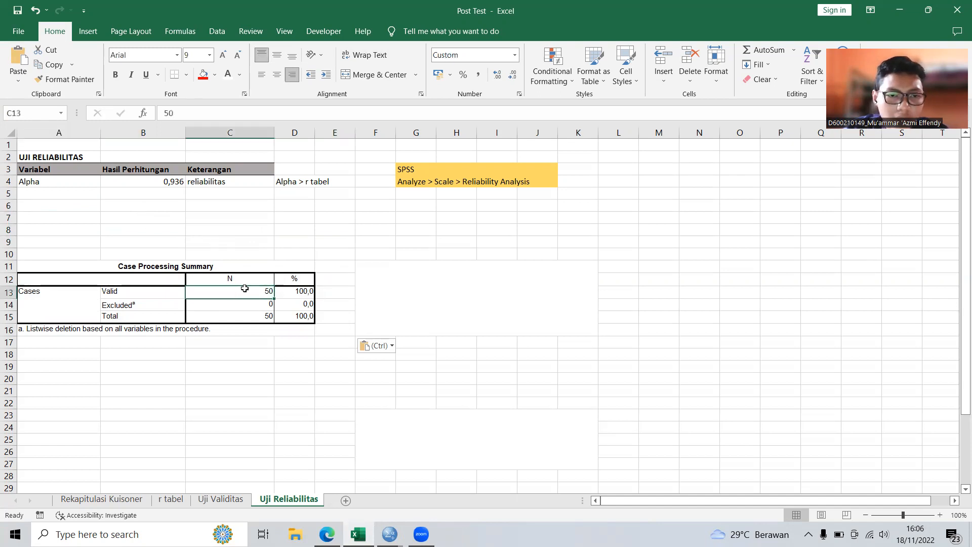
{"action": "left_click", "coordinate": [302, 293]}
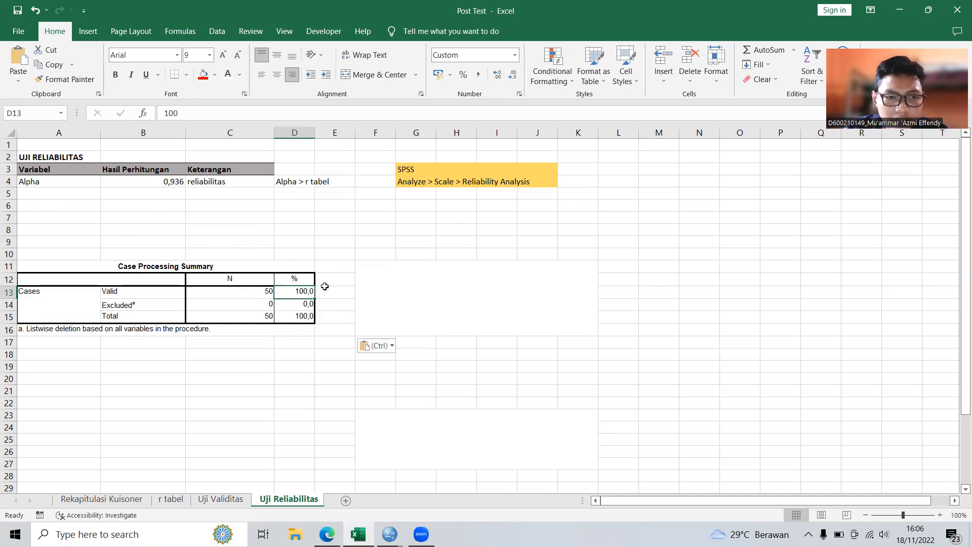
- Examine the Excluded row's N and percentage in the Case Processing Summary table
{"action": "left_click", "coordinate": [145, 309]}
{"action": "left_click", "coordinate": [124, 216]}
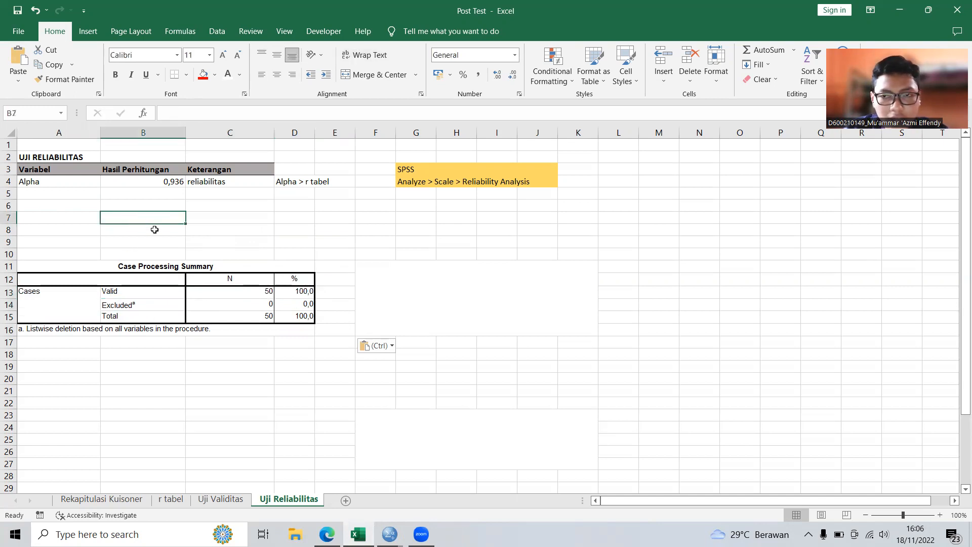
{"action": "left_click", "coordinate": [148, 306]}
{"action": "left_click", "coordinate": [205, 215]}
{"action": "left_click", "coordinate": [141, 228]}
{"action": "left_click", "coordinate": [216, 239]}
{"action": "left_click", "coordinate": [142, 226]}
{"action": "left_click", "coordinate": [150, 219]}
{"action": "left_click", "coordinate": [257, 231]}
{"action": "left_click", "coordinate": [268, 303]}
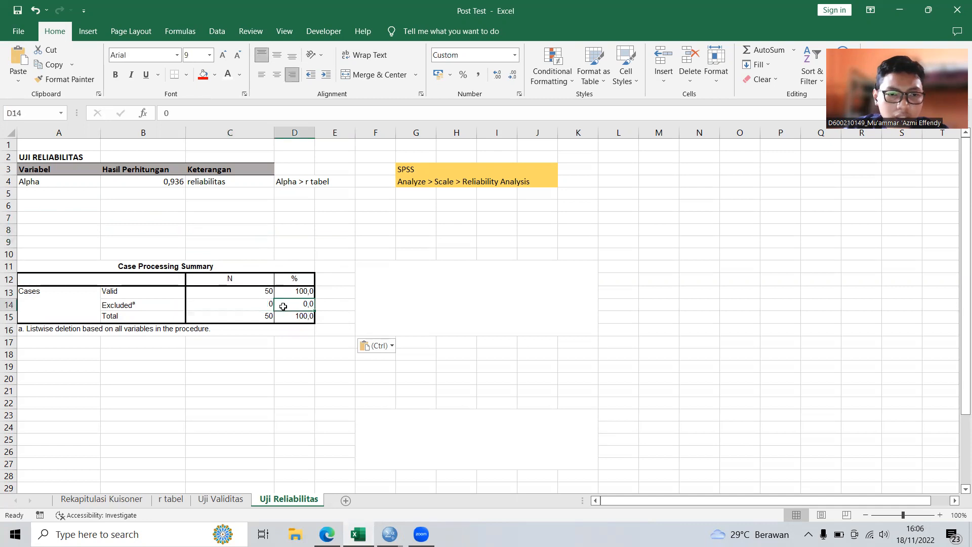
{"action": "left_click", "coordinate": [288, 306]}
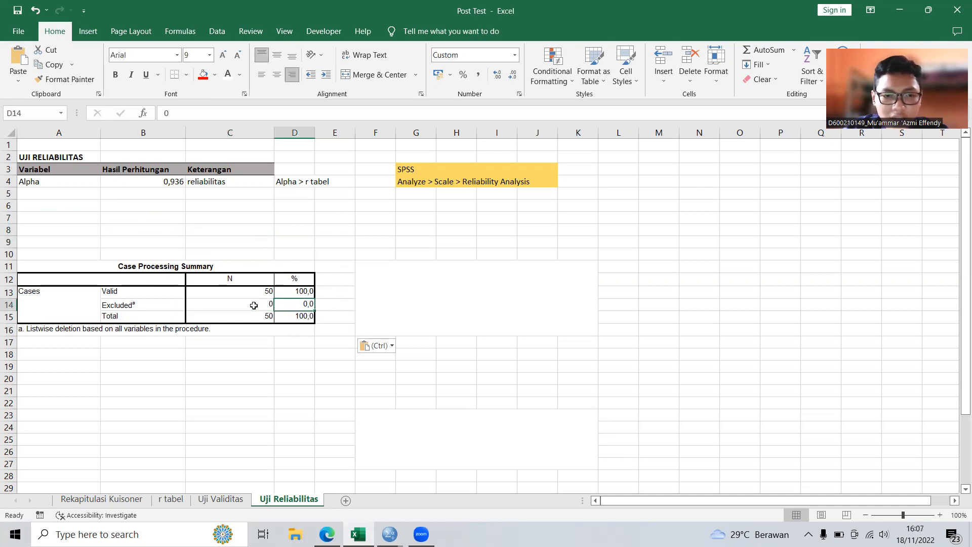
{"action": "left_click", "coordinate": [262, 304]}
{"action": "left_click", "coordinate": [265, 242]}
{"action": "left_click", "coordinate": [241, 304]}
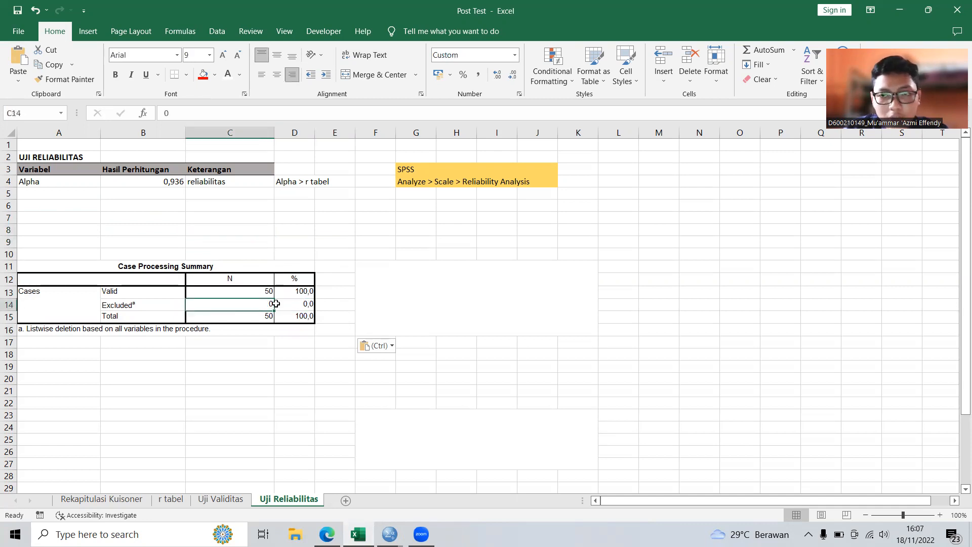
{"action": "left_click", "coordinate": [291, 305]}
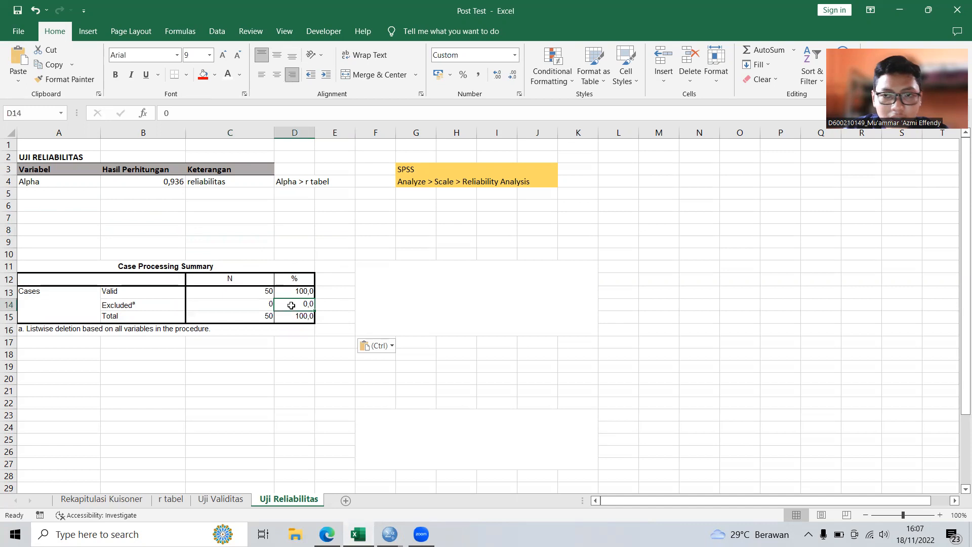
{"action": "left_click", "coordinate": [261, 226]}
{"action": "left_click", "coordinate": [231, 308]}
{"action": "left_click", "coordinate": [279, 306]}
{"action": "left_click", "coordinate": [252, 304]}
{"action": "left_click", "coordinate": [281, 303]}
- Check the Total row's N and percentage in the Case Processing Summary table
{"action": "left_click", "coordinate": [237, 317]}
{"action": "left_click", "coordinate": [141, 314]}
{"action": "left_click", "coordinate": [261, 314]}
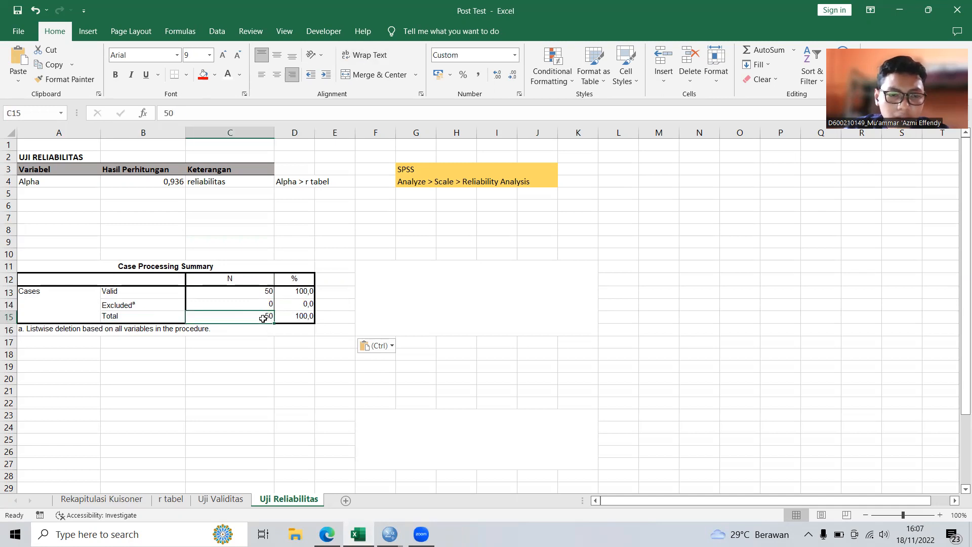
{"action": "left_click", "coordinate": [267, 353]}
{"action": "left_click", "coordinate": [262, 316]}
{"action": "left_click", "coordinate": [298, 316]}
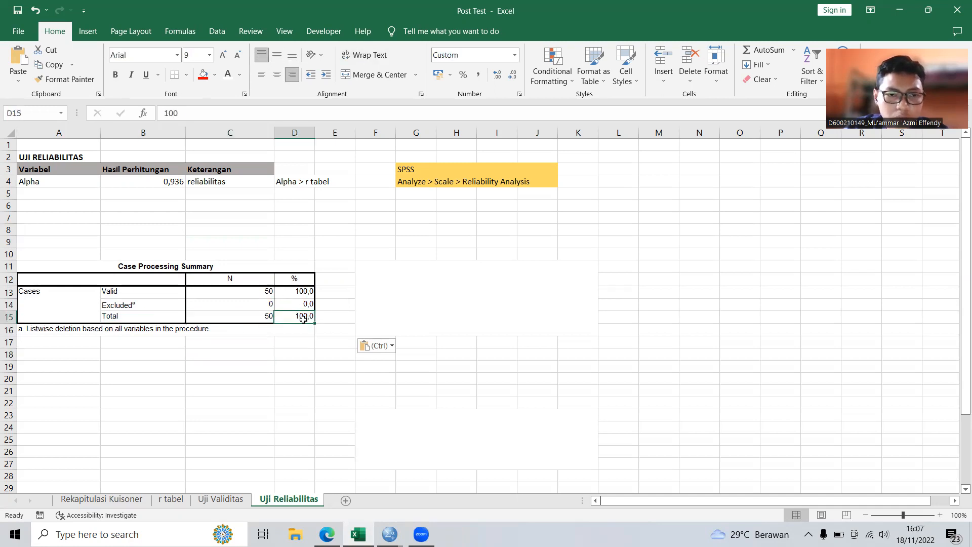
{"action": "left_click", "coordinate": [307, 344]}
- Reveal the explanation text in the merged cell F11 beside the Case Processing Summary by setting its font colour to black
{"action": "left_click", "coordinate": [424, 297]}
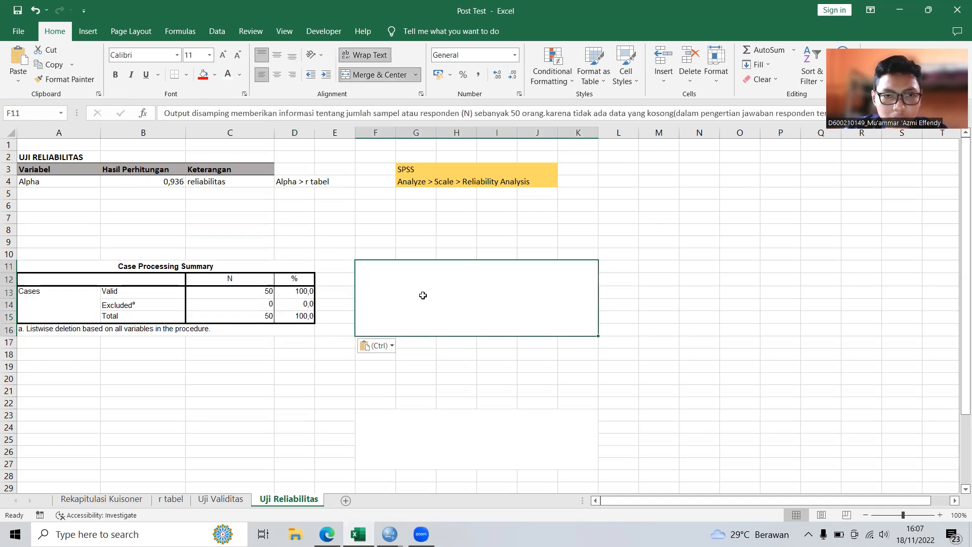
{"action": "double_click", "coordinate": [418, 298]}
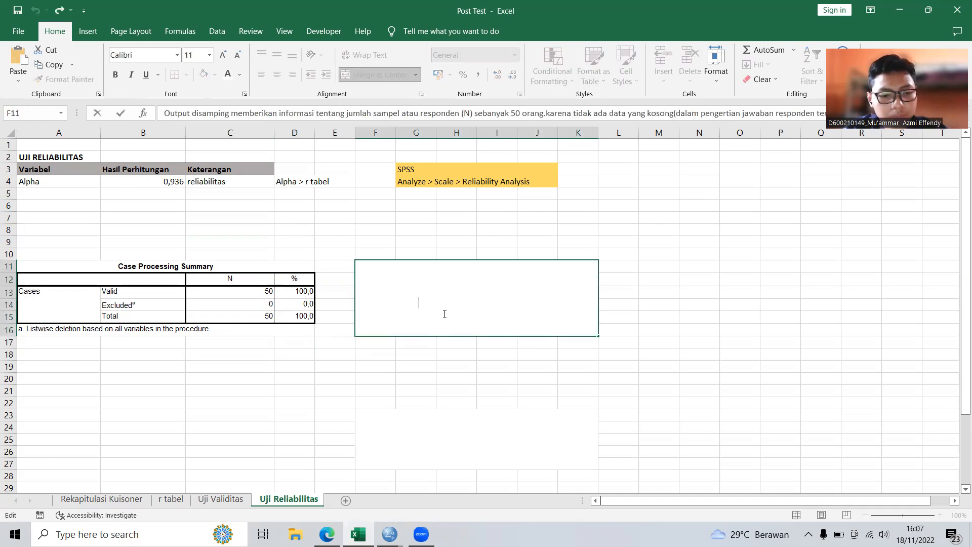
{"action": "left_click_drag", "start_coordinate": [445, 314], "coordinate": [358, 266]}
{"action": "left_click", "coordinate": [240, 75]}
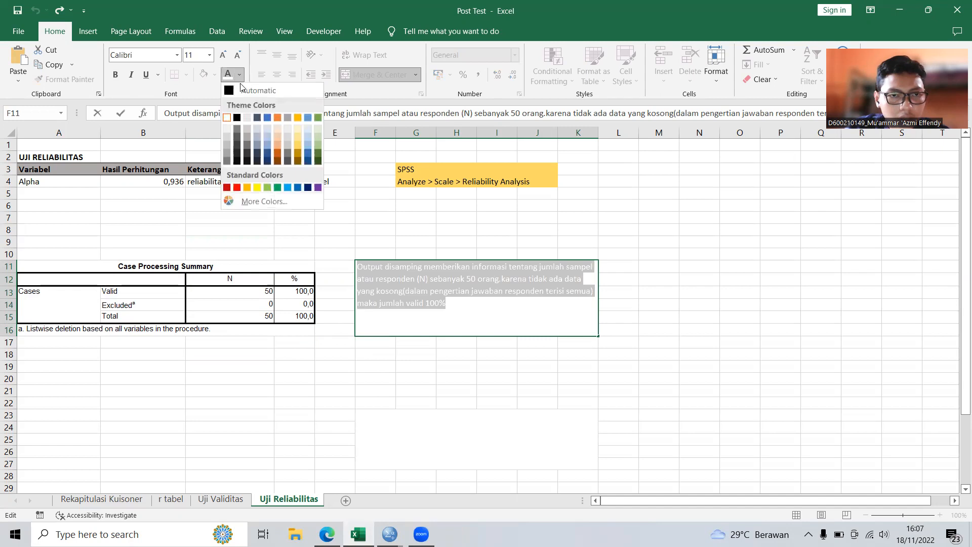
{"action": "left_click", "coordinate": [237, 118]}
{"action": "left_click", "coordinate": [463, 357]}
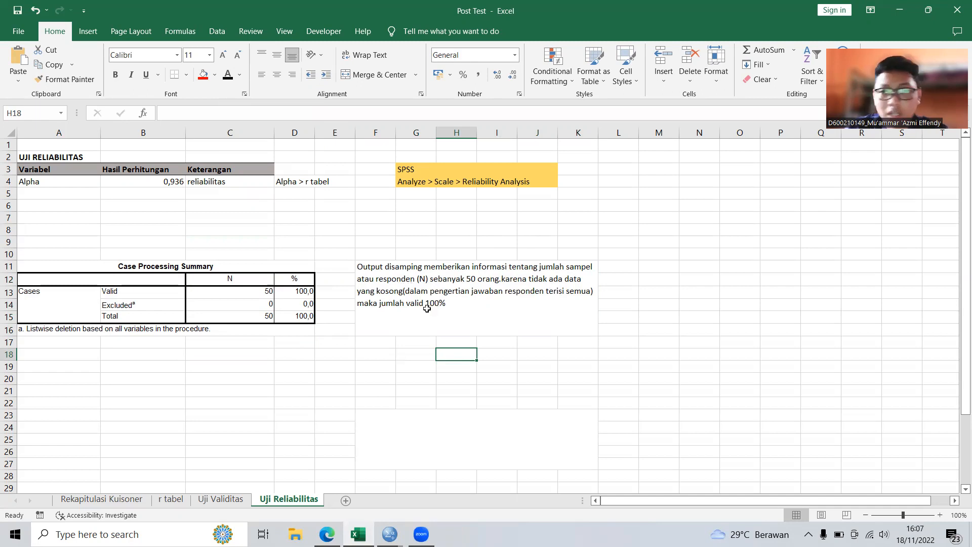
- Copy the Reliability Statistics table from the SPSS output into the Uji Reliabilitas sheet starting at A23
{"action": "scroll", "coordinate": [427, 309], "scroll_direction": "down", "scroll_amount": 3}
{"action": "scroll", "coordinate": [319, 354], "scroll_direction": "up", "scroll_amount": 2}
{"action": "scroll", "coordinate": [330, 463], "scroll_direction": "down", "scroll_amount": 2}
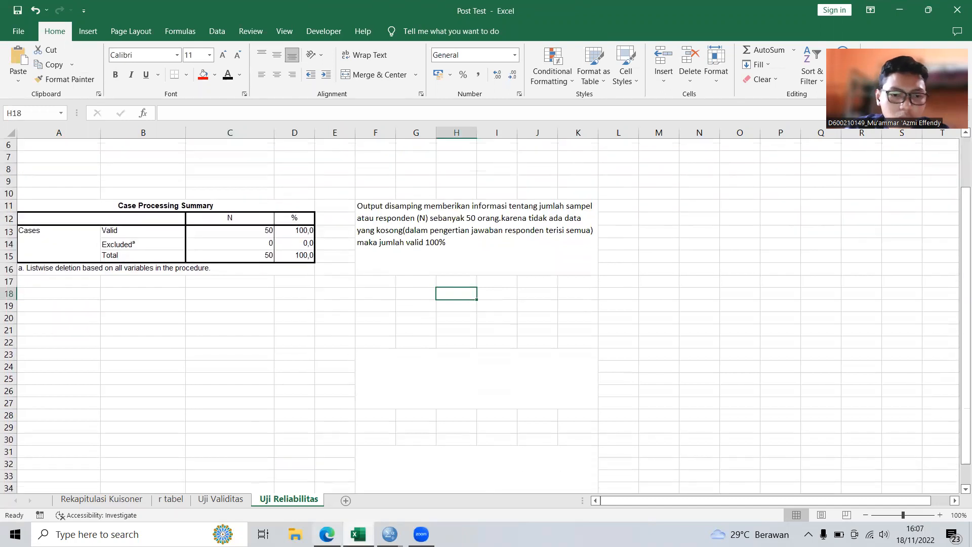
{"action": "left_click", "coordinate": [389, 534]}
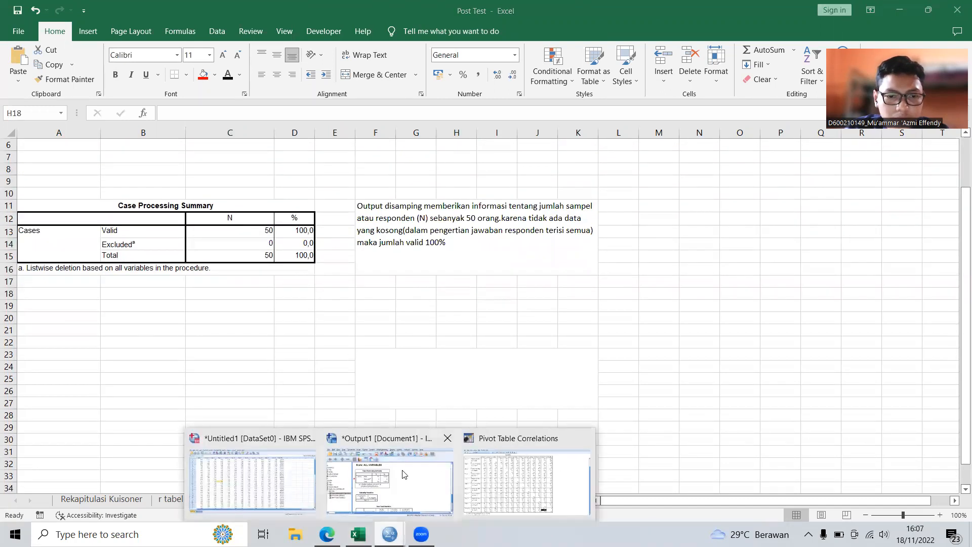
{"action": "left_click", "coordinate": [403, 473]}
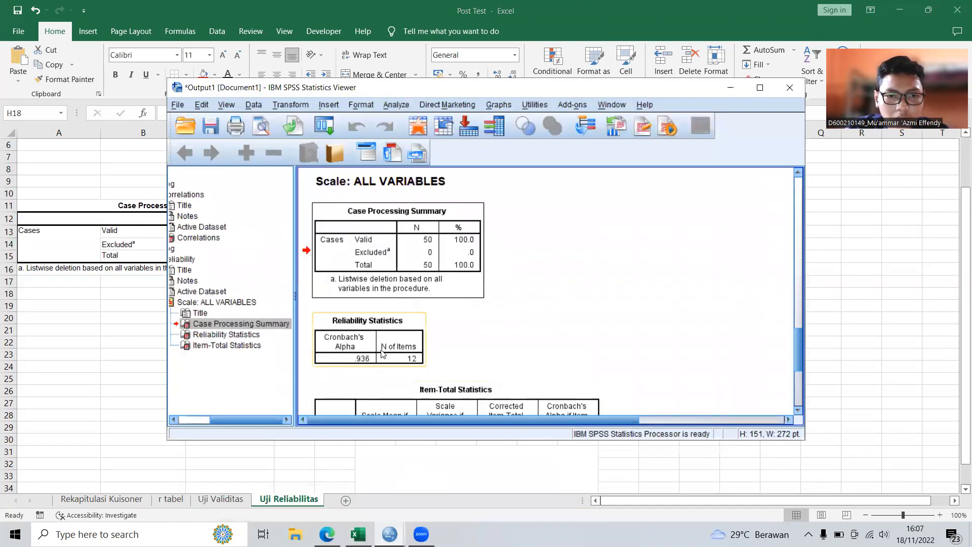
{"action": "left_click", "coordinate": [383, 353]}
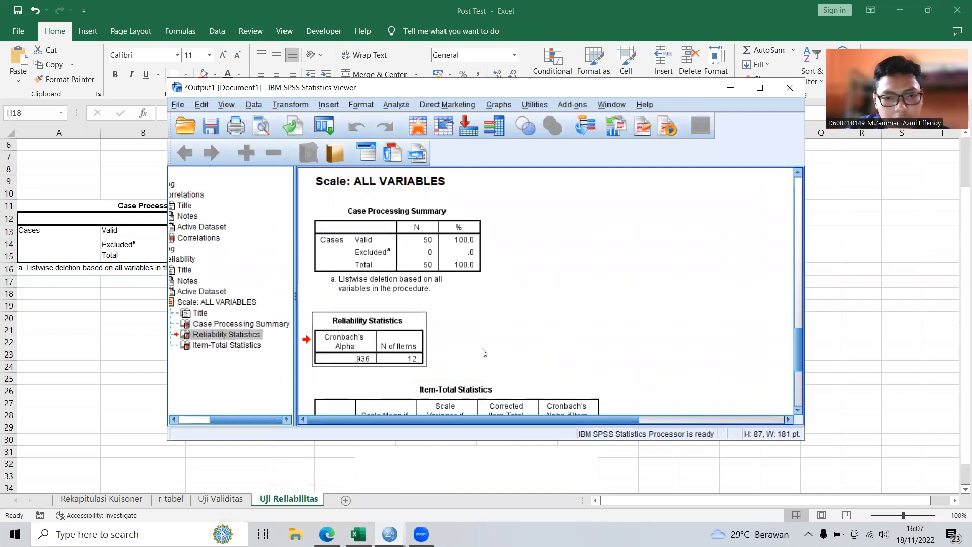
{"action": "left_click", "coordinate": [730, 87]}
{"action": "left_click", "coordinate": [41, 292]}
{"action": "left_click", "coordinate": [53, 319]}
{"action": "left_click", "coordinate": [59, 352]}
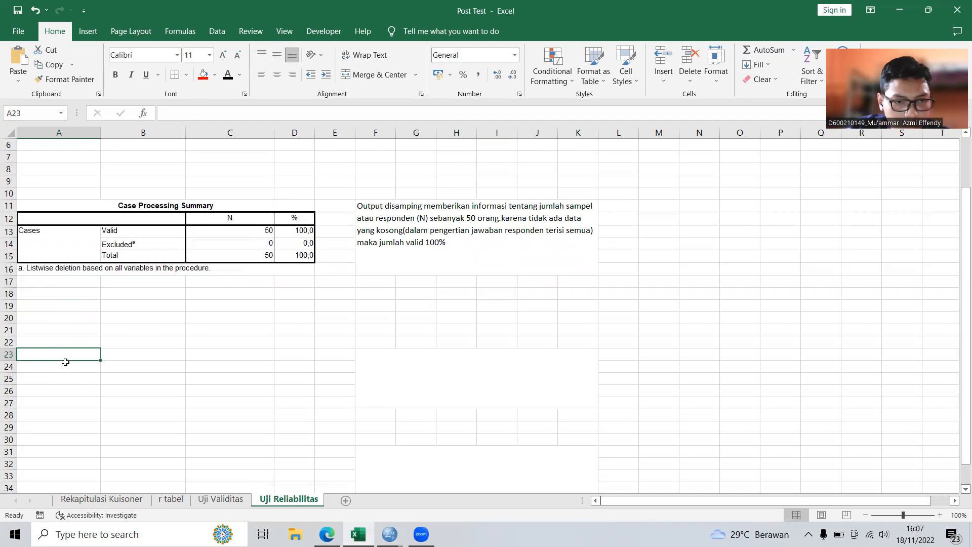
{"action": "type", "text": "Reliability Statistics Cronbach's Alpha\tN of Items ,936\t12"}
- Examine the Cronbach's Alpha and N of Items values in the pasted Reliability Statistics table
{"action": "left_click", "coordinate": [258, 303]}
{"action": "left_click", "coordinate": [255, 331]}
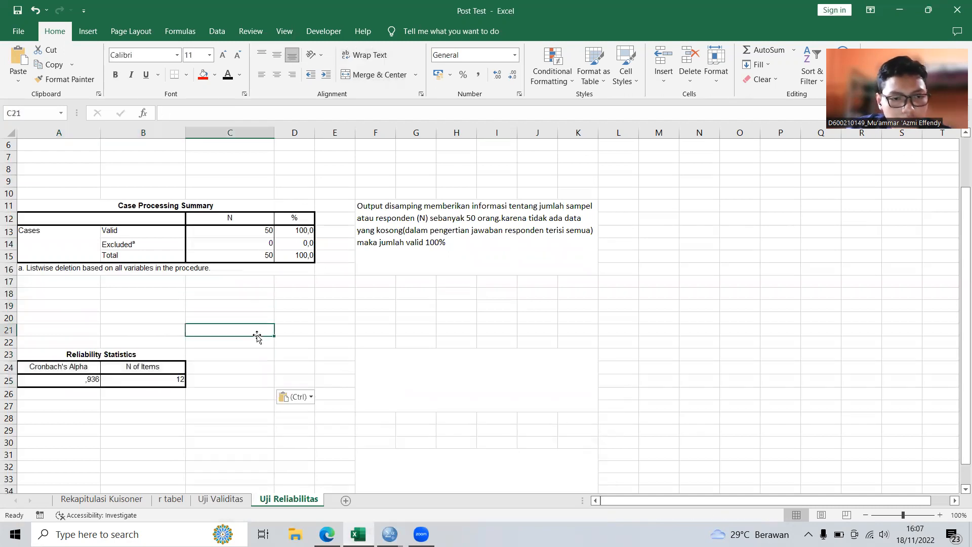
{"action": "left_click", "coordinate": [174, 340]}
{"action": "left_click", "coordinate": [105, 322]}
{"action": "left_click", "coordinate": [81, 338]}
{"action": "left_click", "coordinate": [170, 346]}
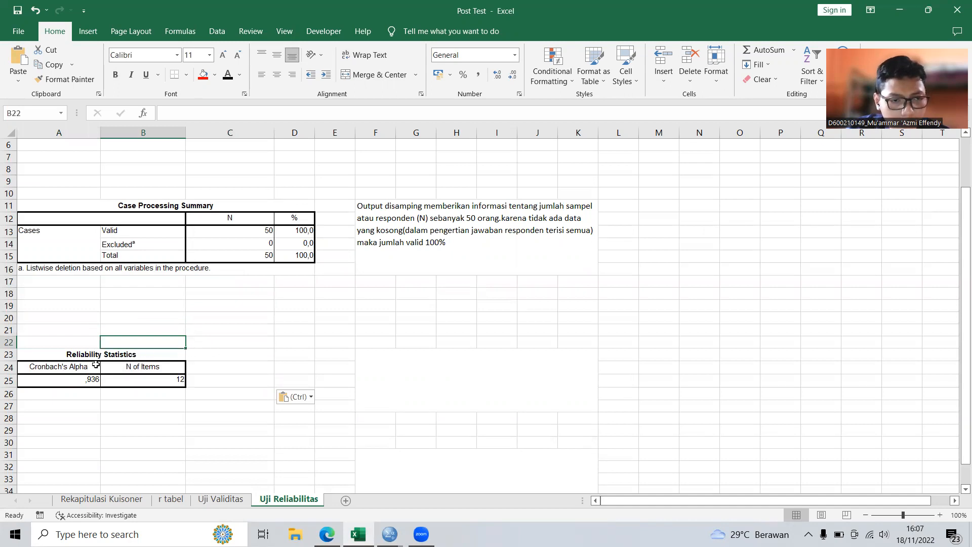
{"action": "left_click", "coordinate": [117, 331]}
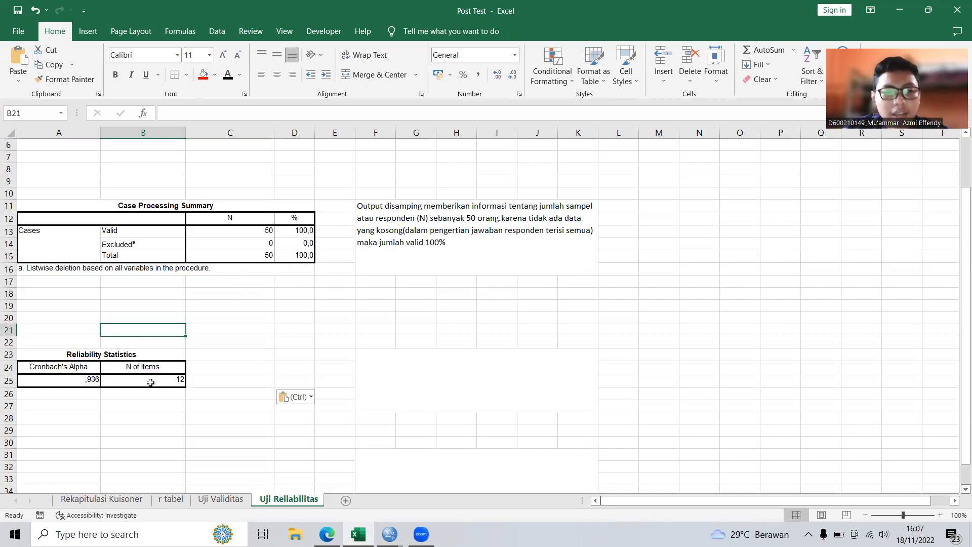
{"action": "left_click", "coordinate": [226, 371]}
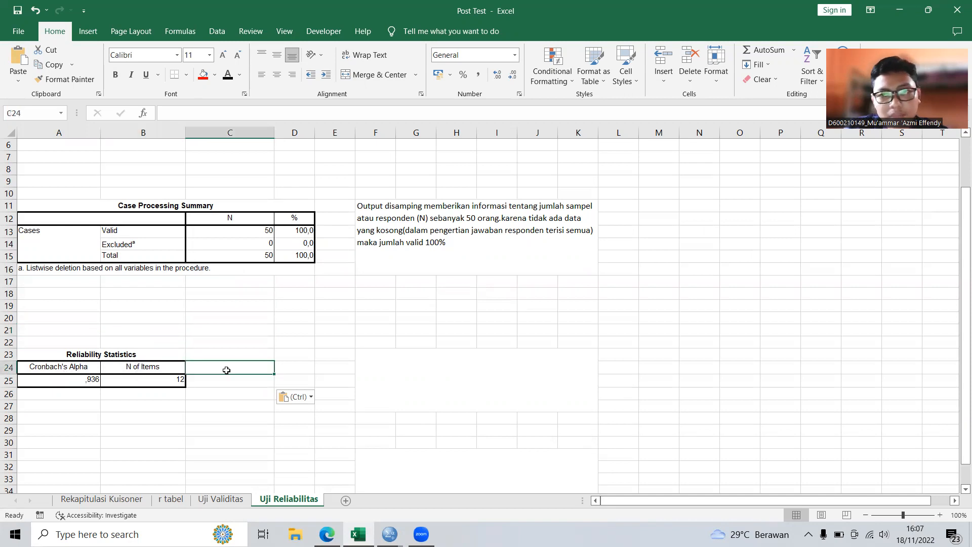
- Reveal the conclusion text in the merged cell F23 beside Reliability Statistics by setting its font colour to black
{"action": "left_click", "coordinate": [397, 377]}
{"action": "double_click", "coordinate": [379, 374]}
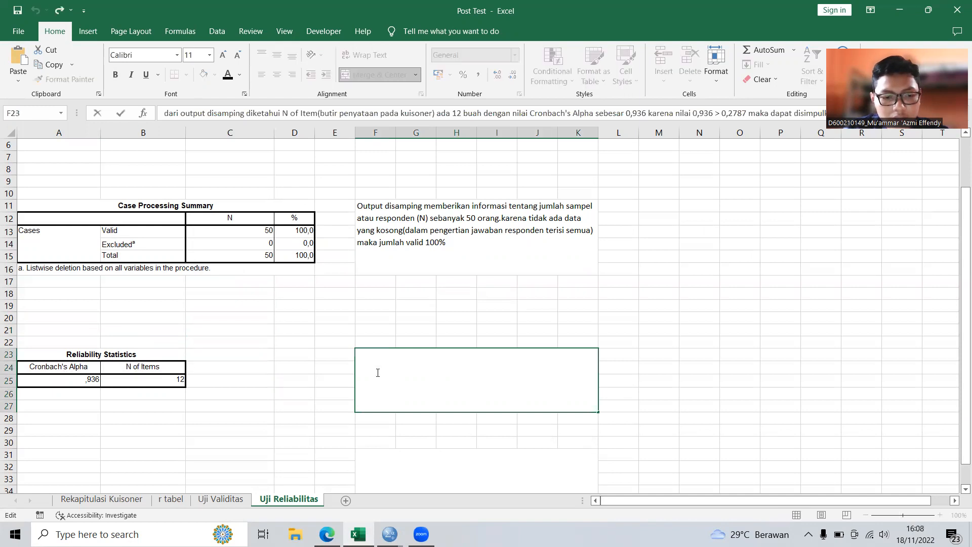
{"action": "key", "text": "ctrl+a"}
{"action": "left_click", "coordinate": [228, 76]}
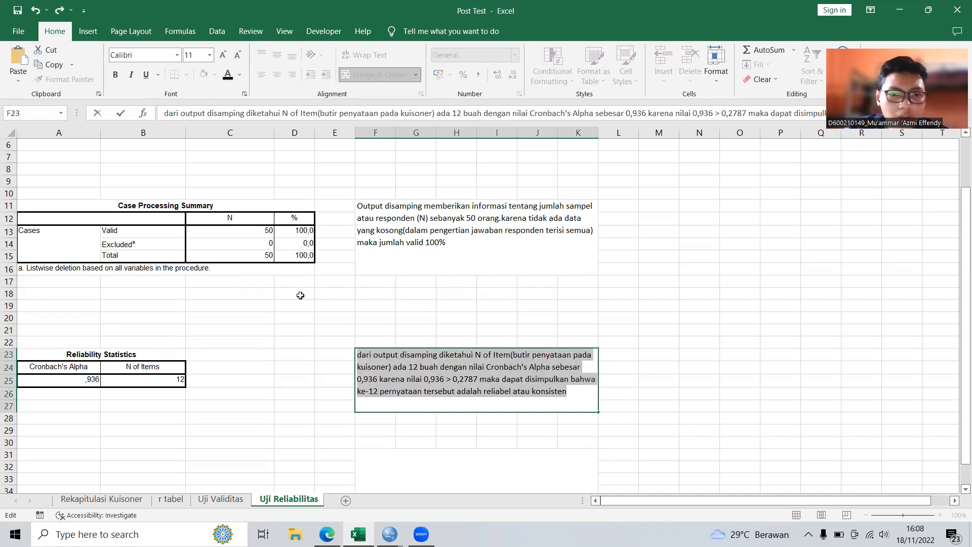
{"action": "left_click", "coordinate": [319, 345]}
{"action": "left_click", "coordinate": [433, 380]}
{"action": "left_click", "coordinate": [299, 364]}
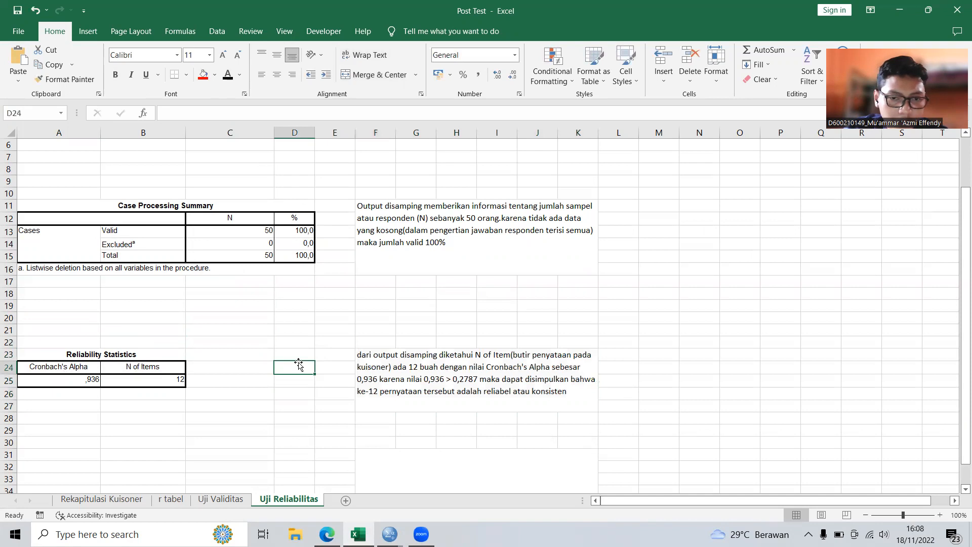
- Read the conclusion beside the Reliability Statistics table against its Cronbach's Alpha and N of Items values
{"action": "left_click", "coordinate": [279, 318]}
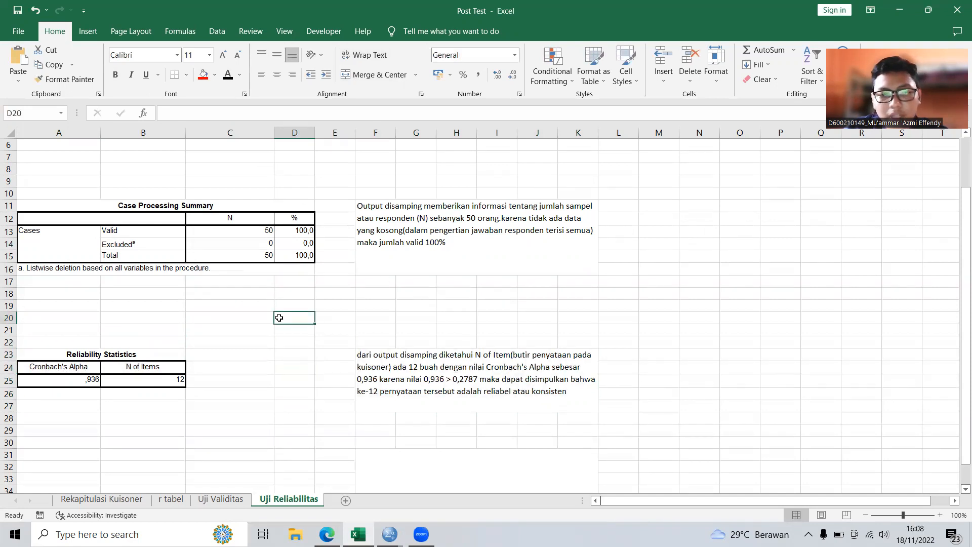
{"action": "left_click", "coordinate": [269, 365]}
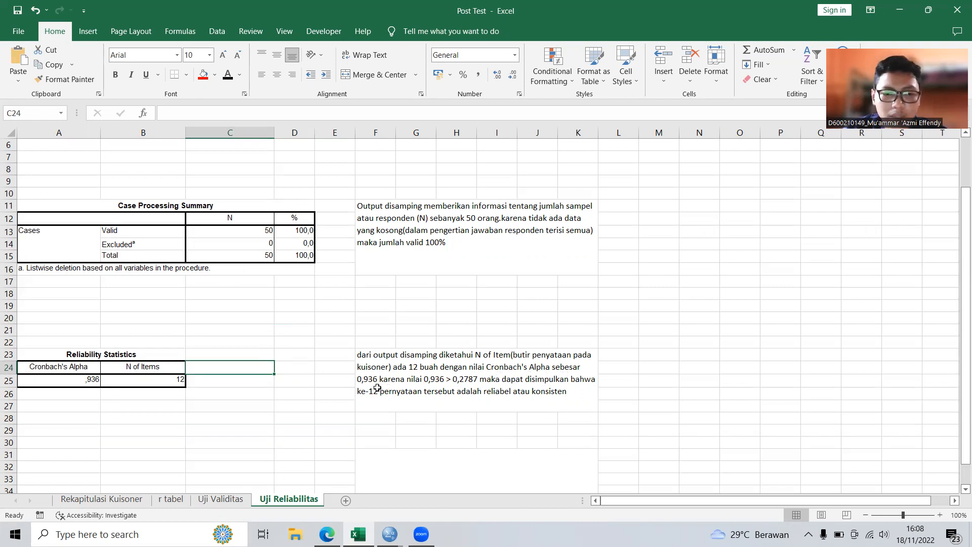
{"action": "left_click", "coordinate": [305, 334]}
{"action": "left_click", "coordinate": [330, 343]}
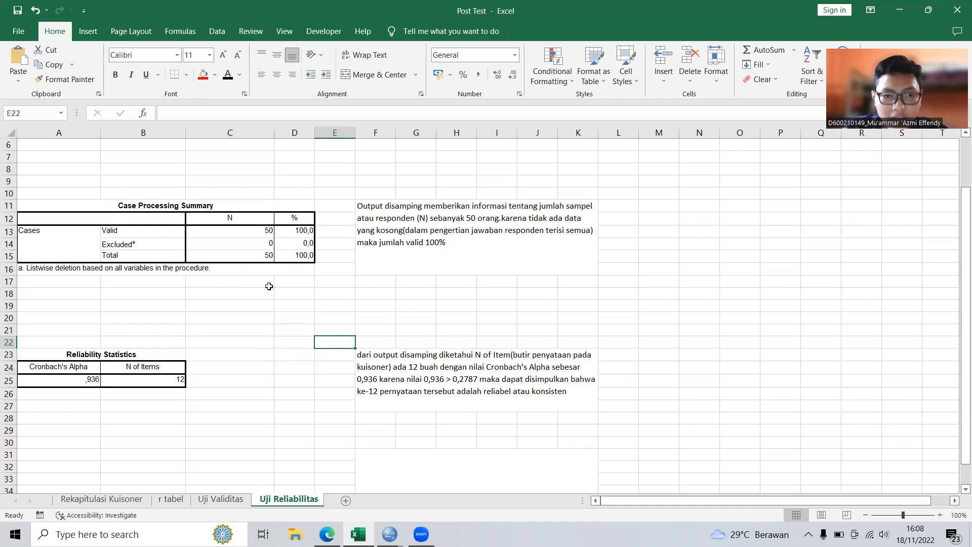
{"action": "left_click", "coordinate": [251, 358]}
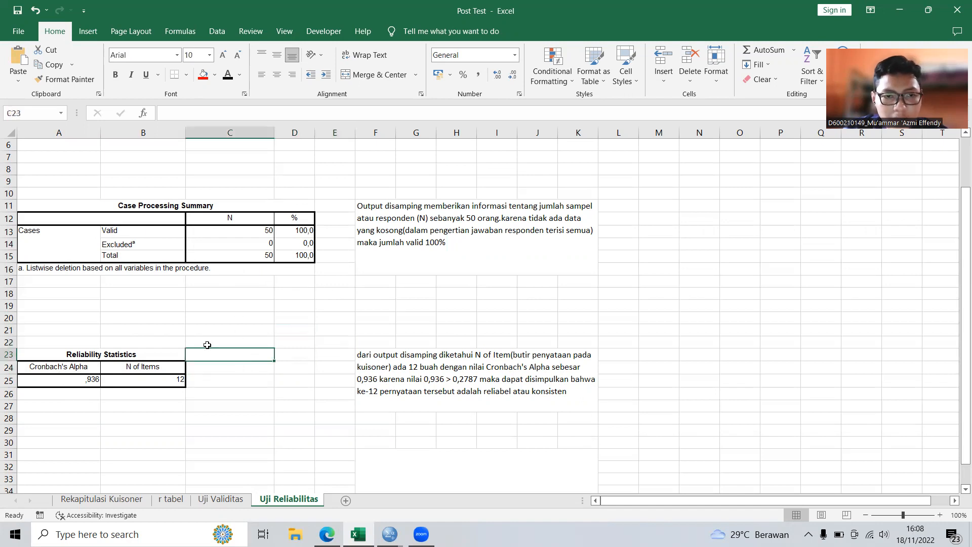
- Look up the two-tailed r-tabel value in cell C5 of the r tabel sheet
{"action": "left_click", "coordinate": [327, 291]}
{"action": "scroll", "coordinate": [309, 238], "scroll_direction": "up", "scroll_amount": 2}
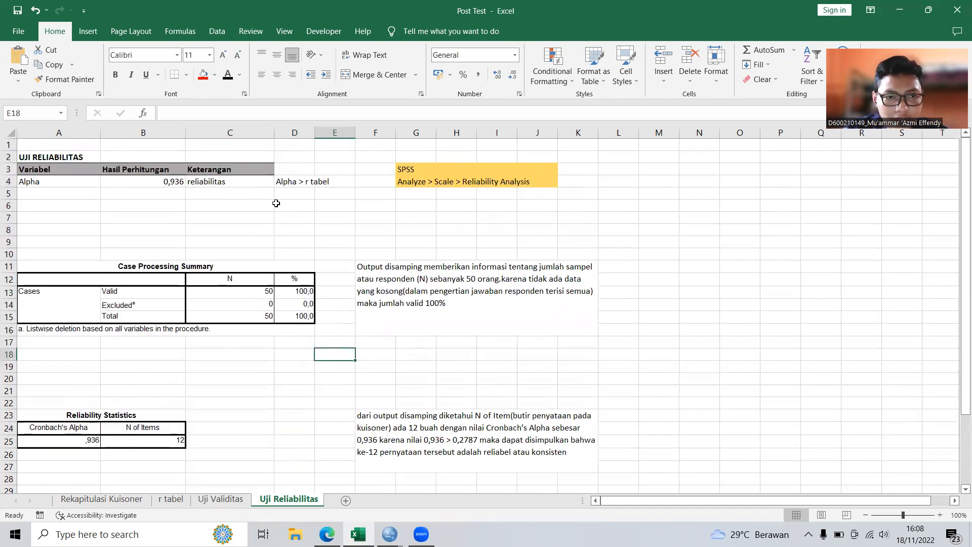
{"action": "left_click", "coordinate": [313, 195]}
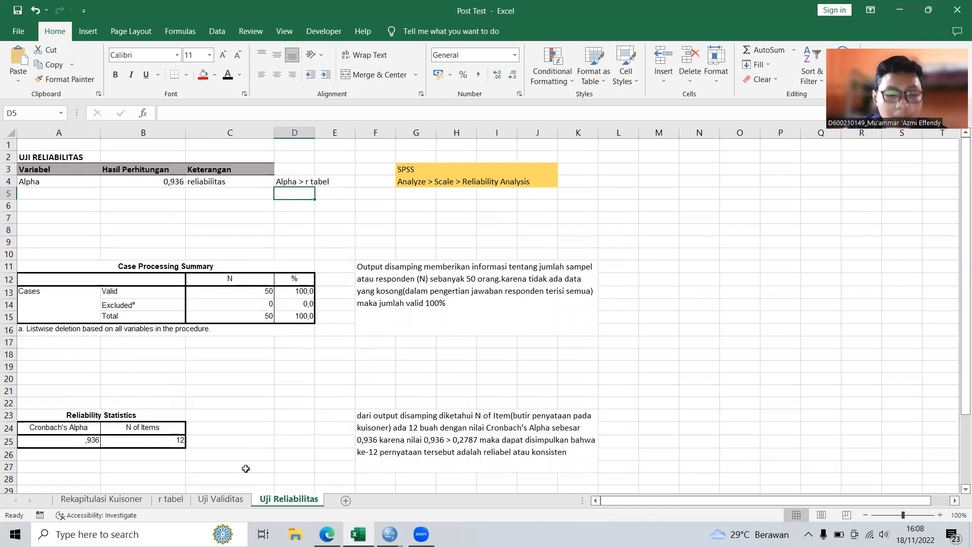
{"action": "left_click", "coordinate": [229, 489]}
{"action": "left_click", "coordinate": [229, 500]}
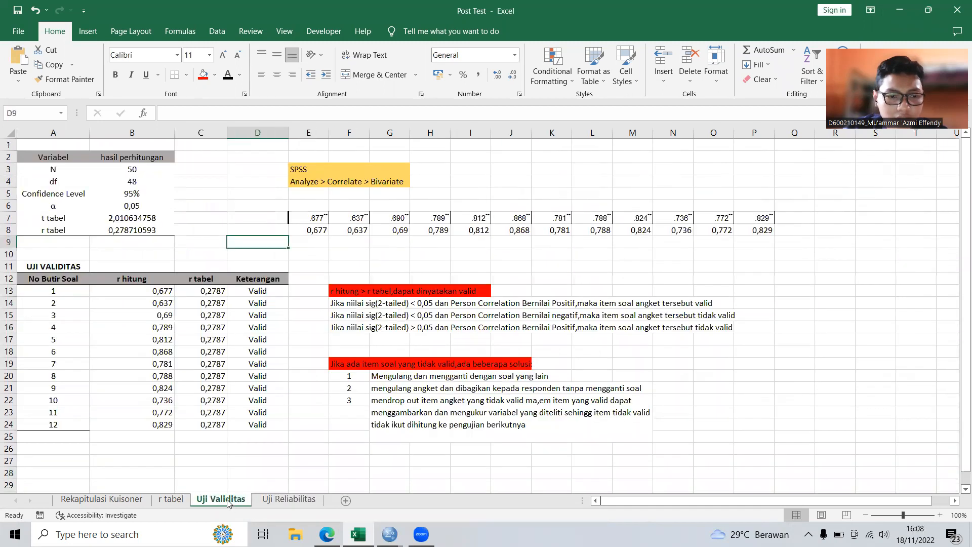
{"action": "left_click", "coordinate": [170, 500]}
{"action": "double_click", "coordinate": [177, 194]}
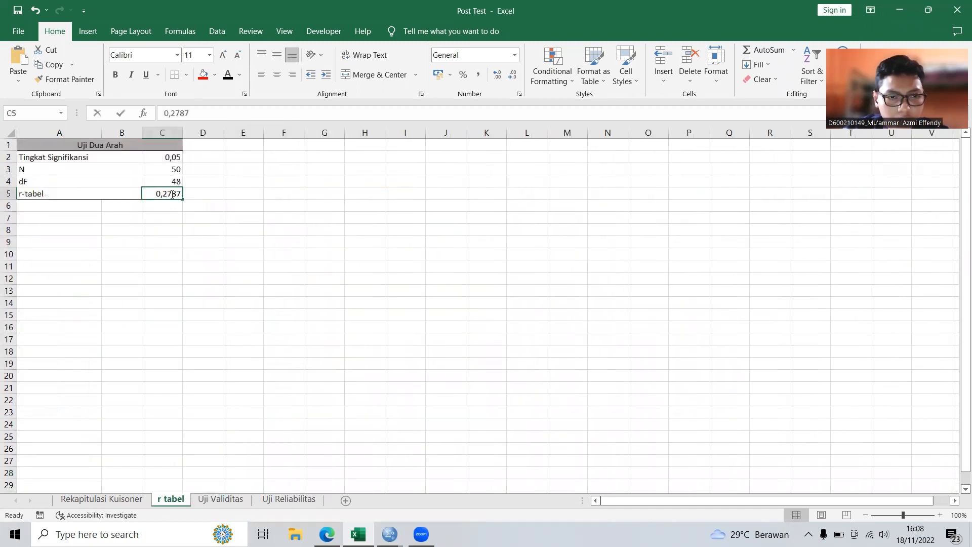
{"action": "mouse_move", "coordinate": [177, 195]}
{"action": "left_mouse_down"}
{"action": "mouse_move", "coordinate": [154, 195]}
{"action": "mouse_move", "coordinate": [195, 198]}
{"action": "left_mouse_up"}
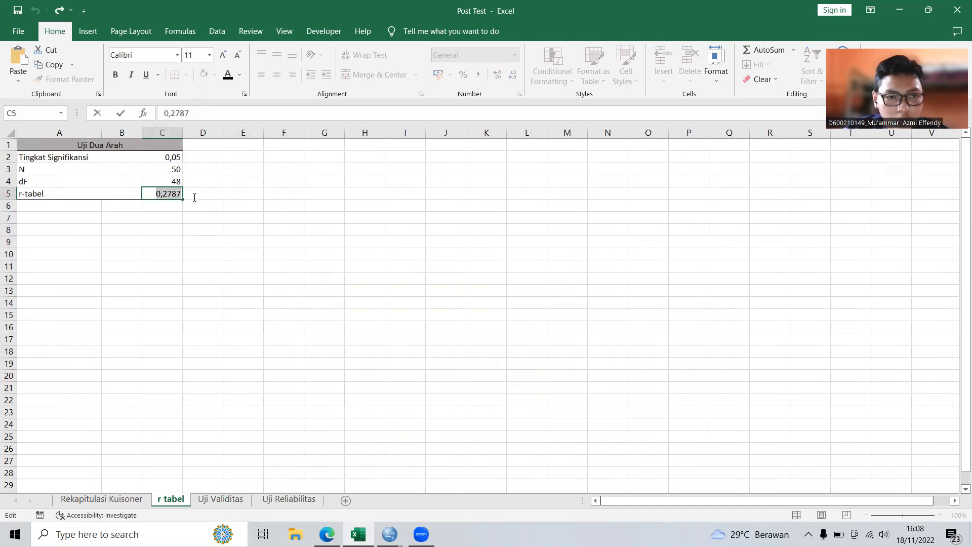
- Enter "r tabel =0,2787" in cell D5 of the Uji Reliabilitas sheet, beneath the Alpha > r tabel note
{"action": "left_click", "coordinate": [289, 499]}
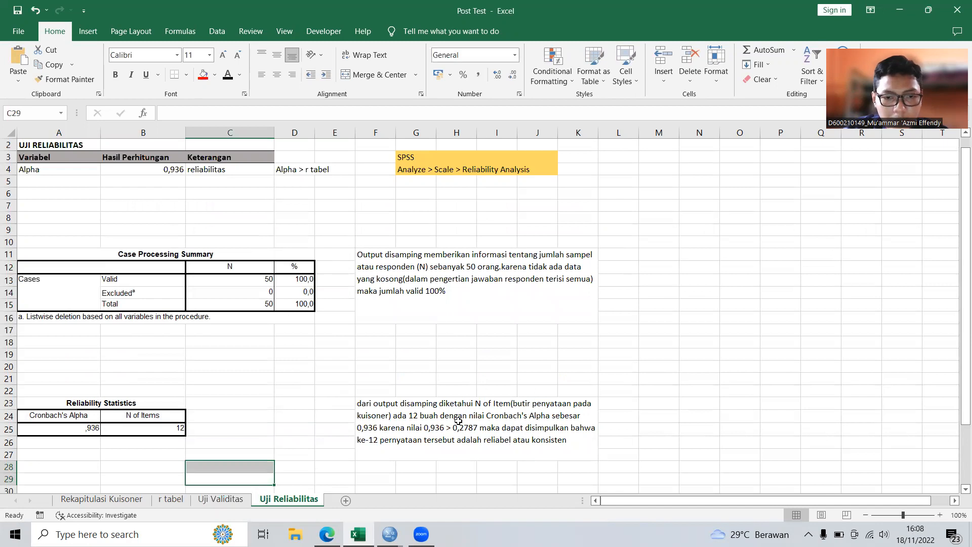
{"action": "left_click", "coordinate": [295, 172]}
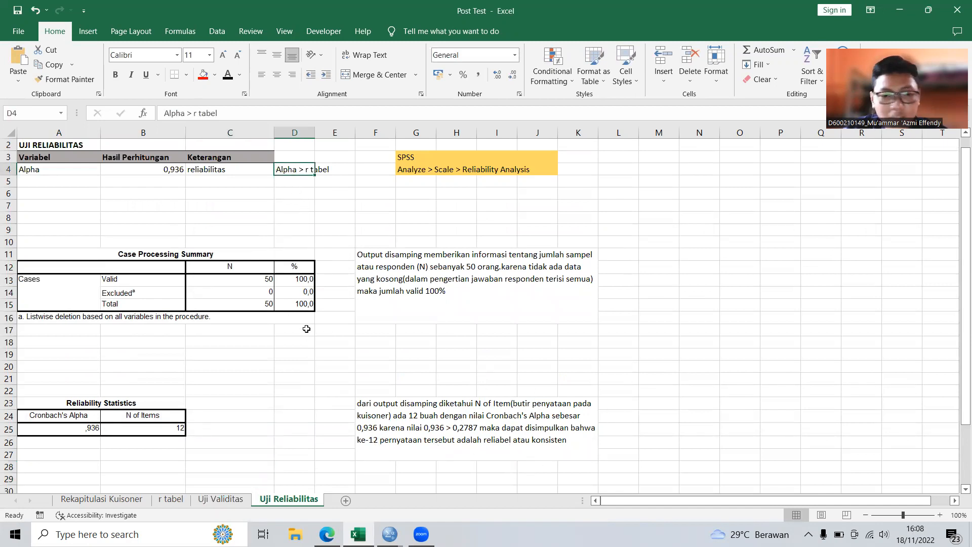
{"action": "left_click", "coordinate": [287, 186]}
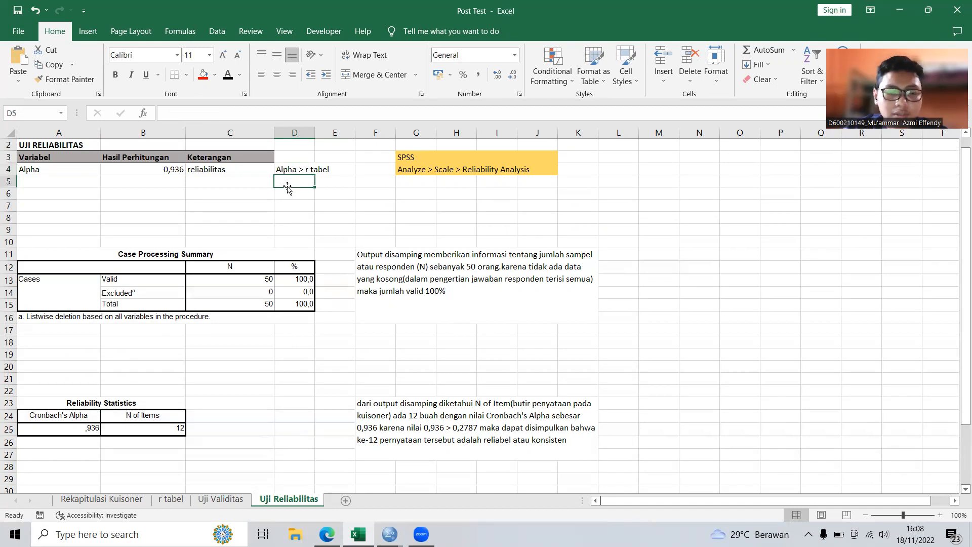
{"action": "type", "text": "r tabel =0,2787"}
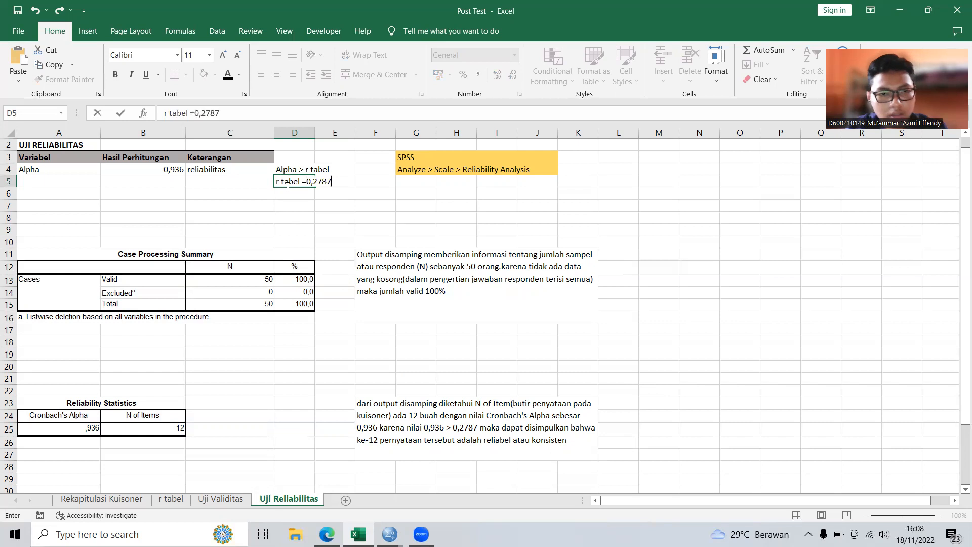
{"action": "left_click", "coordinate": [342, 243]}
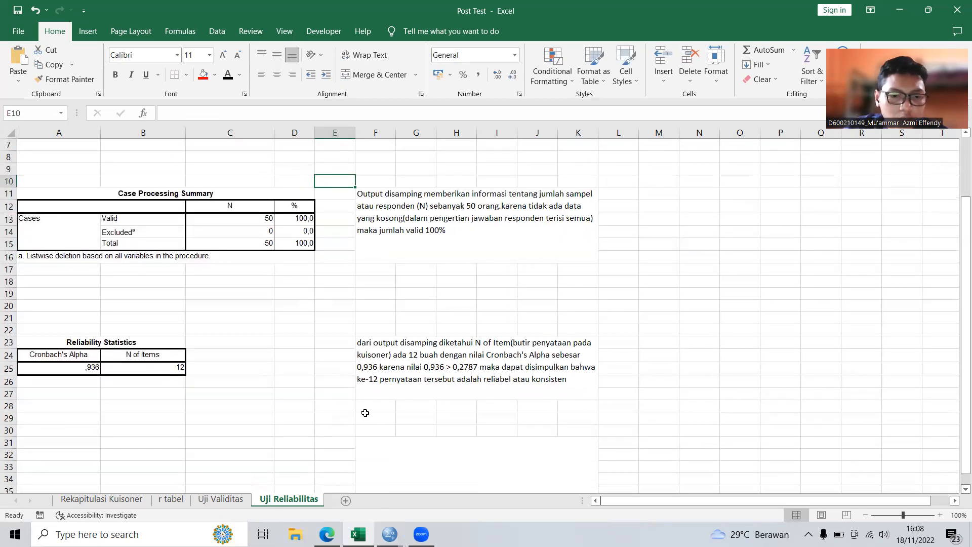
- Copy the Item-Total Statistics table from the SPSS output into the Uji Reliabilitas sheet starting at A31
{"action": "scroll", "coordinate": [365, 413], "scroll_direction": "down", "scroll_amount": 2}
{"action": "mouse_move", "coordinate": [389, 534]}
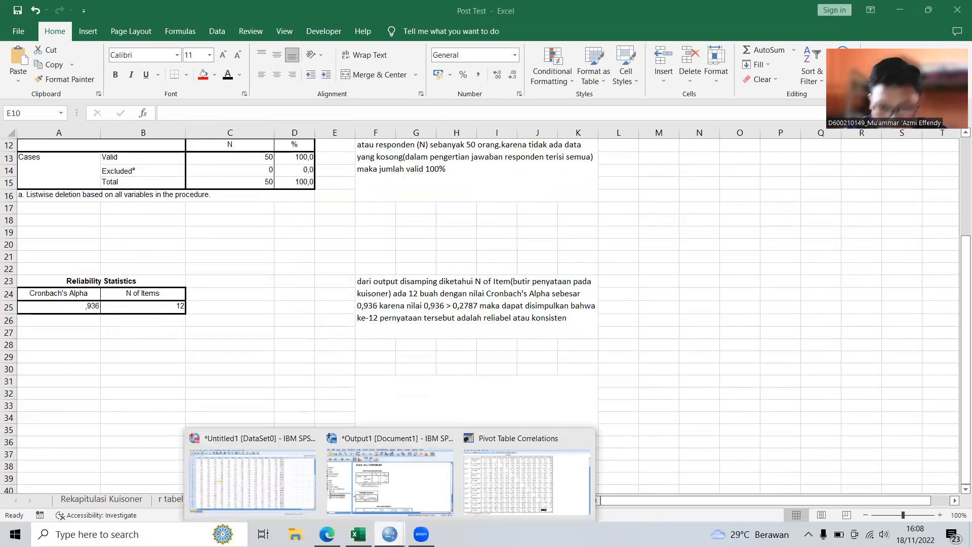
{"action": "left_click", "coordinate": [354, 465]}
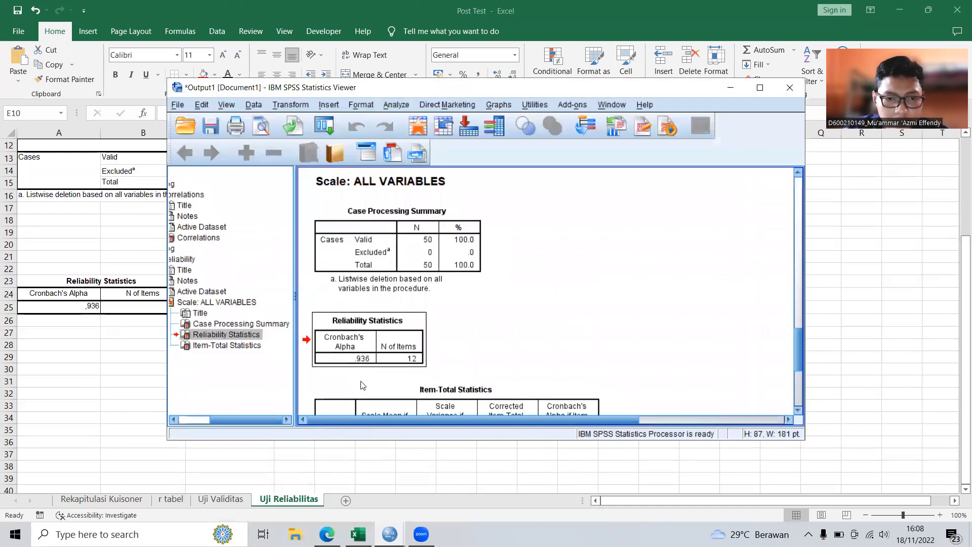
{"action": "scroll", "coordinate": [361, 386], "scroll_direction": "down", "scroll_amount": 3}
{"action": "left_click", "coordinate": [434, 198]}
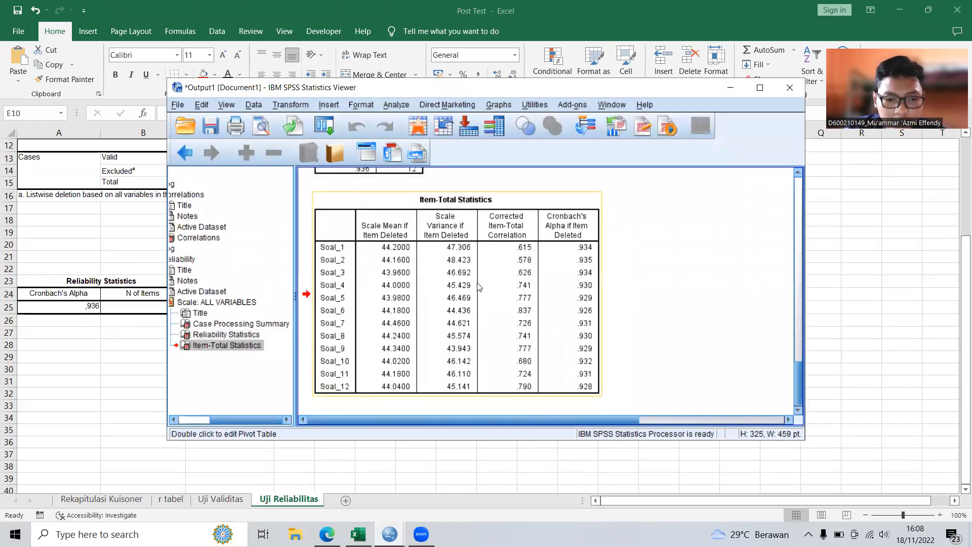
{"action": "left_click", "coordinate": [730, 87]}
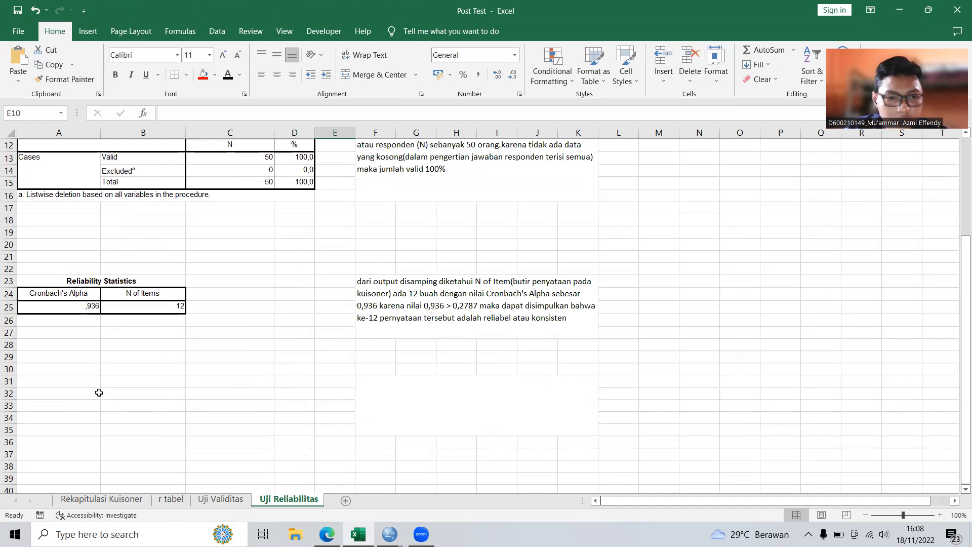
{"action": "left_click", "coordinate": [58, 382]}
{"action": "key", "text": "ctrl+v"}
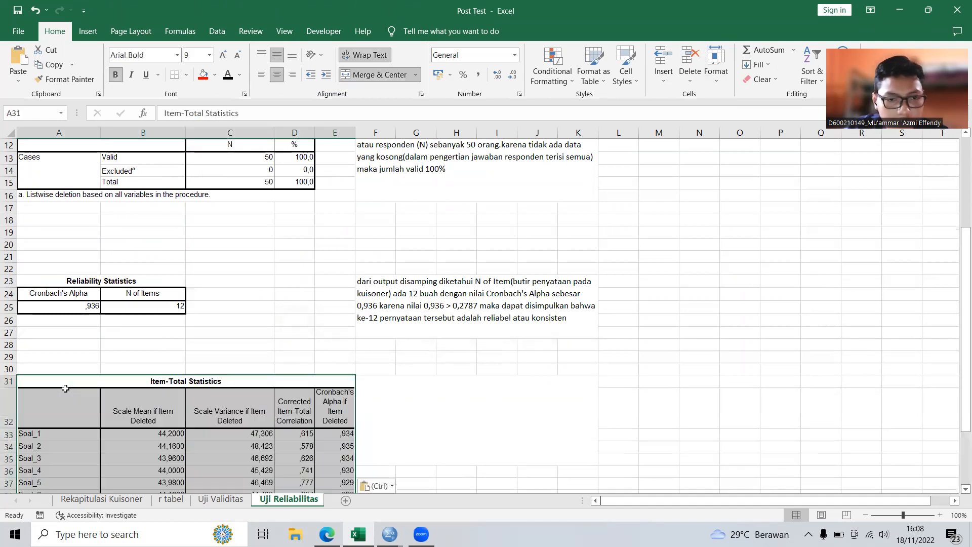
- Examine the columns and Soal_1 to Soal_12 rows of the pasted Item-Total Statistics table
{"action": "scroll", "coordinate": [395, 354], "scroll_direction": "down", "scroll_amount": 4}
{"action": "left_click", "coordinate": [419, 376]}
{"action": "scroll", "coordinate": [423, 377], "scroll_direction": "down", "scroll_amount": 1}
{"action": "scroll", "coordinate": [422, 377], "scroll_direction": "up", "scroll_amount": 4}
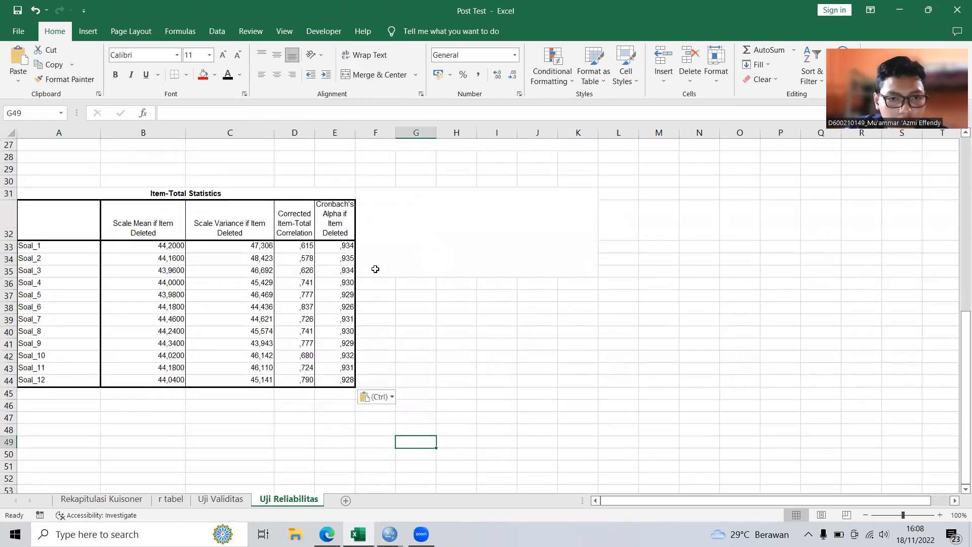
{"action": "scroll", "coordinate": [142, 273], "scroll_direction": "down", "scroll_amount": 2}
{"action": "scroll", "coordinate": [149, 280], "scroll_direction": "down", "scroll_amount": 3}
{"action": "scroll", "coordinate": [147, 284], "scroll_direction": "up", "scroll_amount": 3}
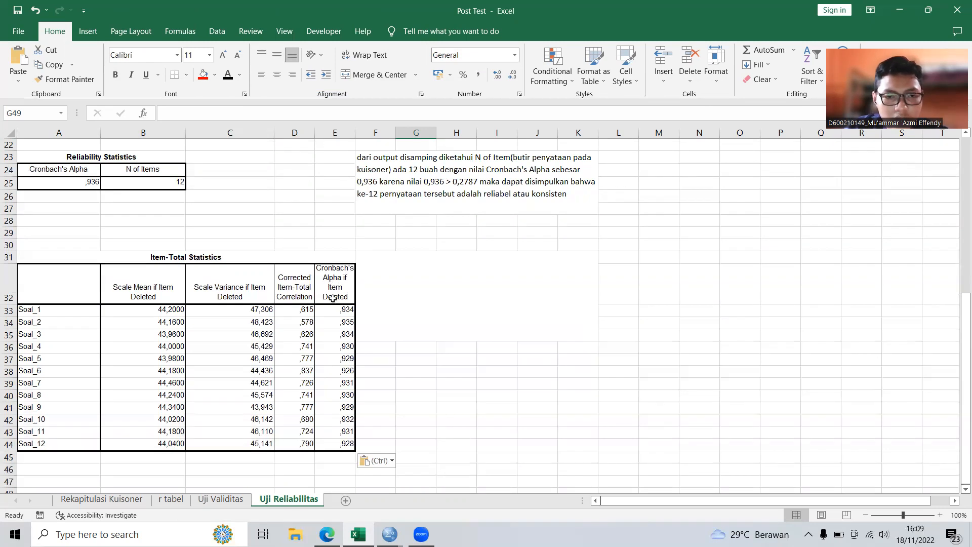
- Reveal the conclusion text in the merged cell F31 beside Item-Total Statistics by setting its font colour to black
{"action": "left_click", "coordinate": [402, 283]}
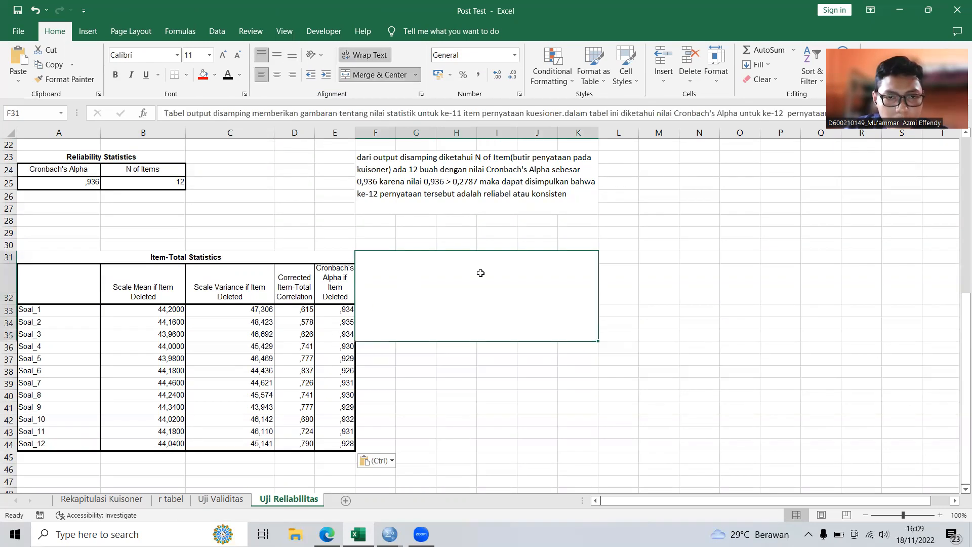
{"action": "double_click", "coordinate": [430, 282]}
{"action": "triple_click", "coordinate": [432, 290]}
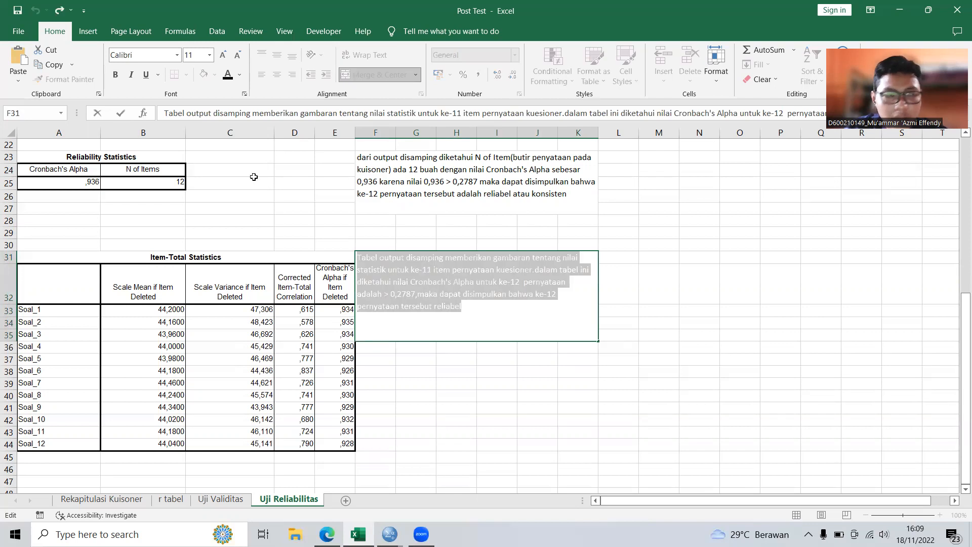
{"action": "left_click", "coordinate": [233, 77]}
{"action": "left_click", "coordinate": [474, 387]}
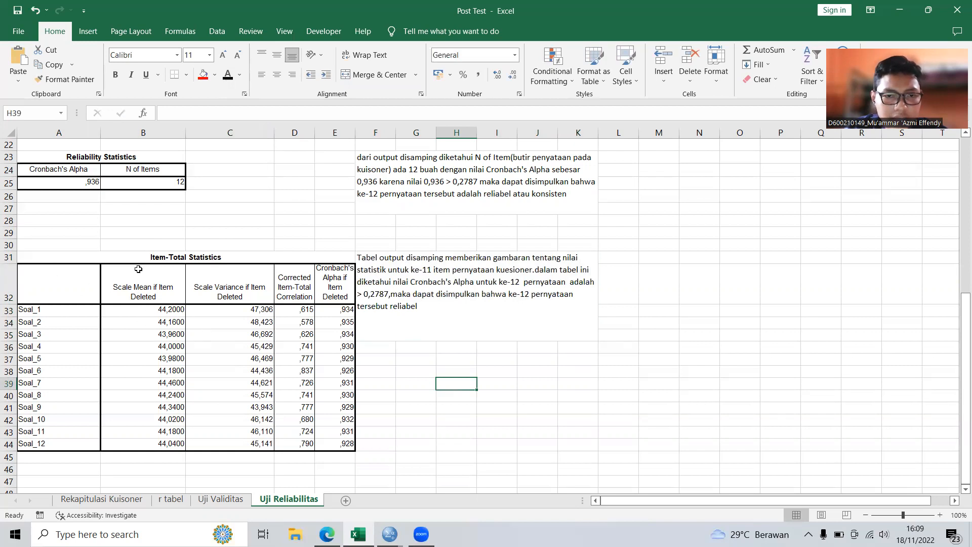
- Correct the item count in the first sentence of the F31 conclusion to "ke-12 item pernyataan"
{"action": "double_click", "coordinate": [414, 270]}
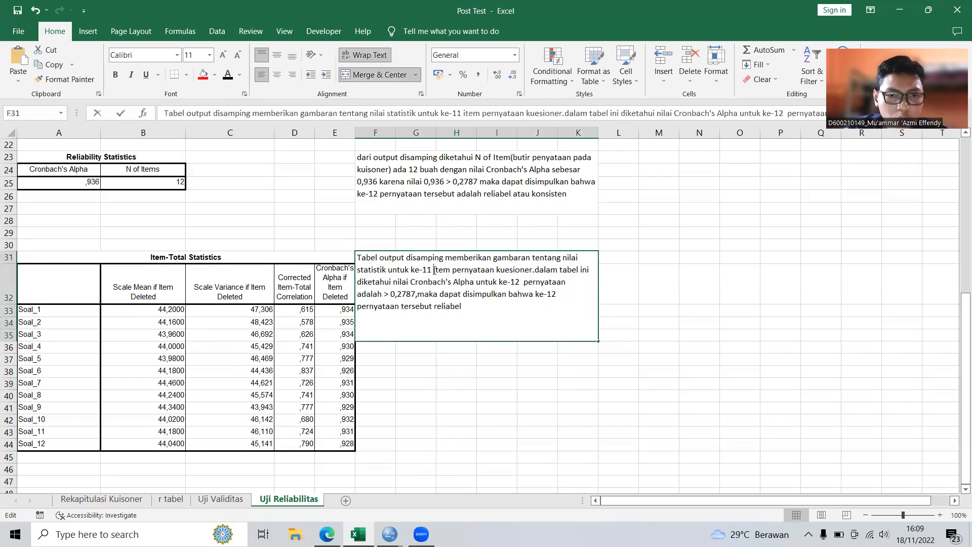
{"action": "type", "text": "\\2"}
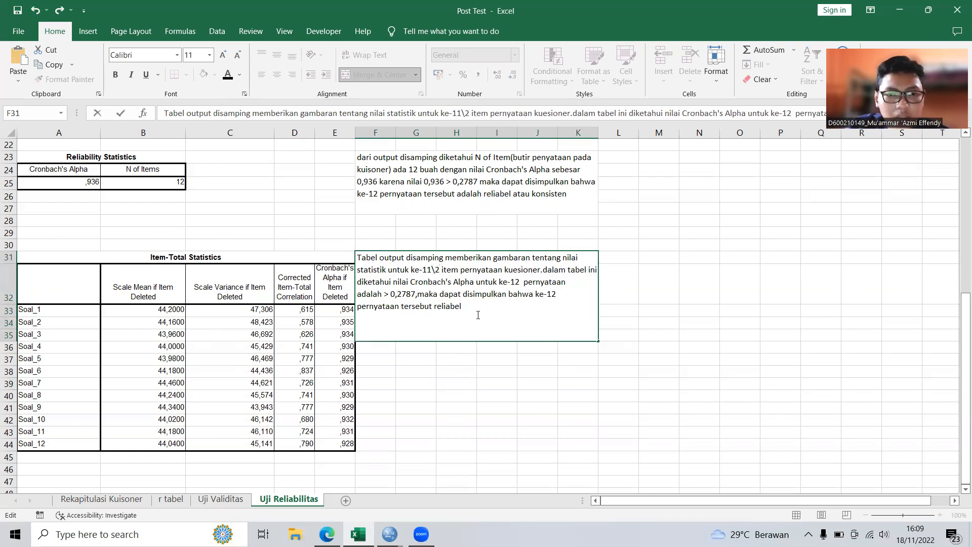
{"action": "key", "text": "BackSpace"}
{"action": "key", "text": "BackSpace"}
{"action": "key", "text": "BackSpace"}
{"action": "type", "text": "2"}
{"action": "left_click", "coordinate": [476, 363]}
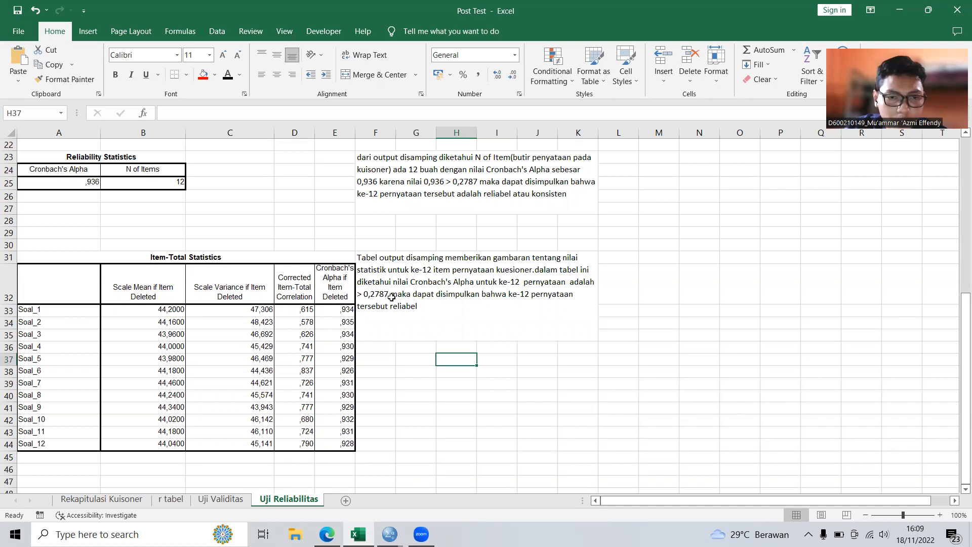
- Check the Cronbach's Alpha if Item Deleted values in the Item-Total Statistics table against the conclusion beside it
{"action": "left_click", "coordinate": [347, 308]}
{"action": "left_click", "coordinate": [342, 321]}
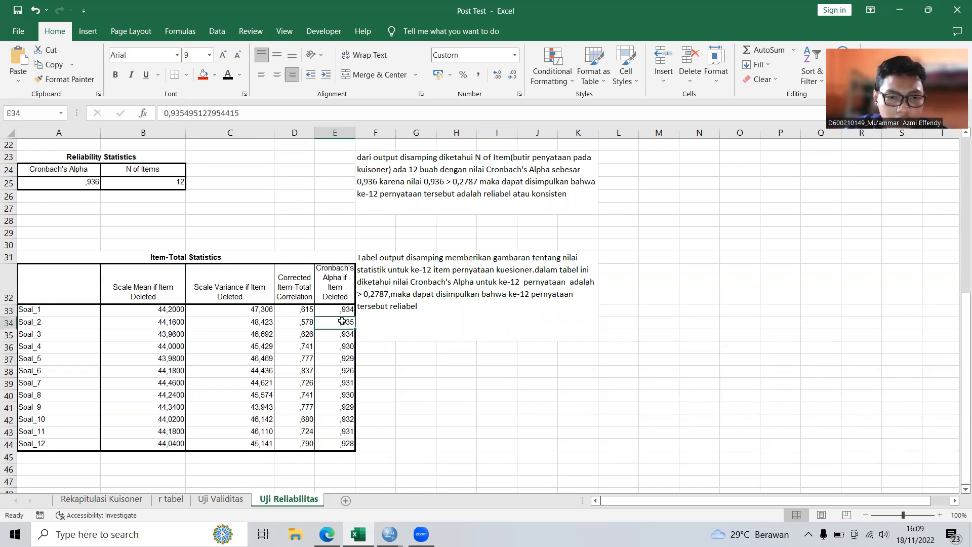
{"action": "left_click_drag", "start_coordinate": [343, 310], "coordinate": [351, 427]}
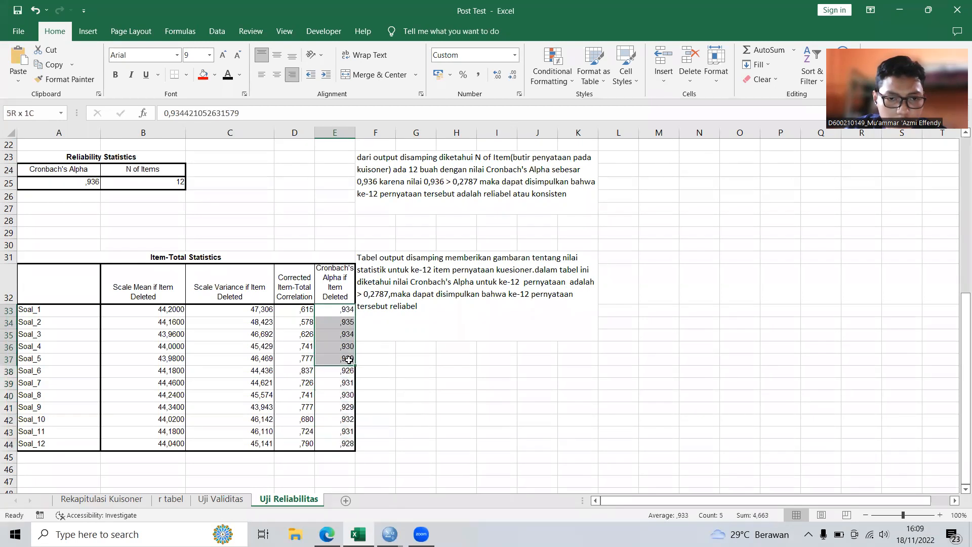
{"action": "left_click", "coordinate": [376, 395]}
{"action": "left_click_drag", "start_coordinate": [347, 330], "coordinate": [344, 311]}
{"action": "left_click", "coordinate": [344, 311]}
{"action": "left_click", "coordinate": [339, 363]}
{"action": "left_click", "coordinate": [342, 410]}
{"action": "left_click", "coordinate": [407, 353]}
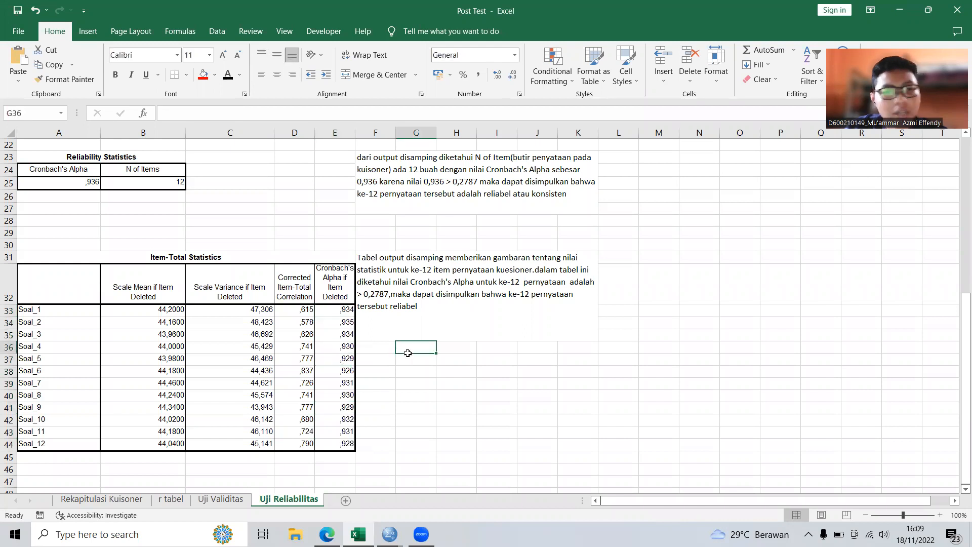
{"action": "left_click", "coordinate": [532, 359]}
{"action": "left_click", "coordinate": [411, 357]}
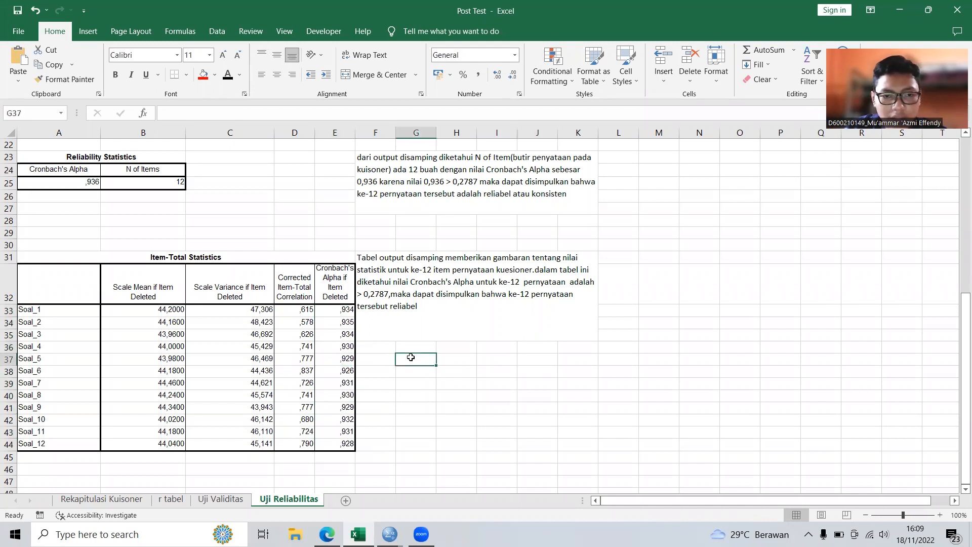
- Review the three reliability tables with their interpretations and look over the Uji Validitas sheet
{"action": "scroll", "coordinate": [413, 356], "scroll_direction": "up", "scroll_amount": 7}
{"action": "scroll", "coordinate": [414, 353], "scroll_direction": "down", "scroll_amount": 4}
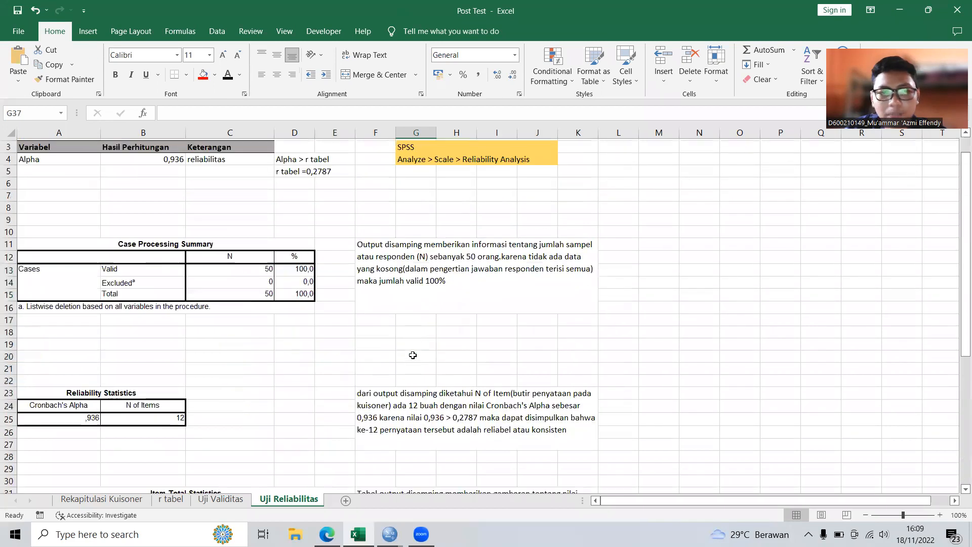
{"action": "scroll", "coordinate": [416, 351], "scroll_direction": "down", "scroll_amount": 3}
{"action": "left_click", "coordinate": [456, 359]}
{"action": "left_click", "coordinate": [537, 358]}
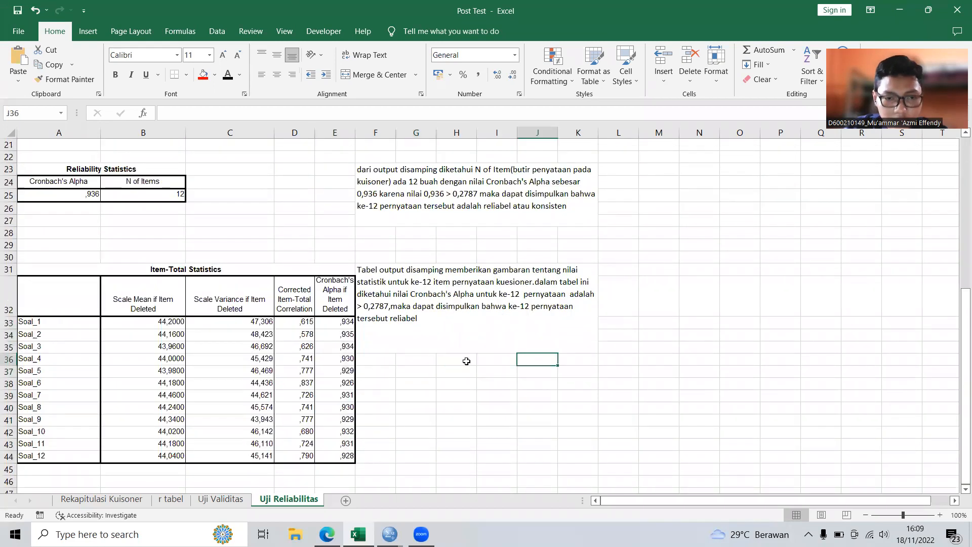
{"action": "left_click", "coordinate": [397, 336]}
{"action": "scroll", "coordinate": [290, 337], "scroll_direction": "up", "scroll_amount": 4}
{"action": "scroll", "coordinate": [290, 336], "scroll_direction": "up", "scroll_amount": 2}
{"action": "left_click", "coordinate": [293, 403]}
{"action": "scroll", "coordinate": [293, 402], "scroll_direction": "down", "scroll_amount": 3}
{"action": "scroll", "coordinate": [292, 403], "scroll_direction": "up", "scroll_amount": 3}
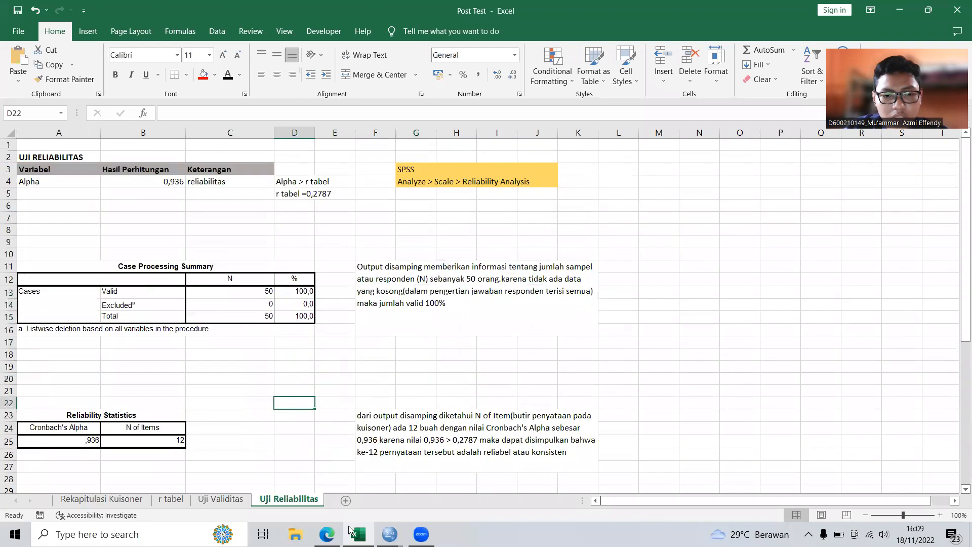
{"action": "left_click", "coordinate": [221, 500]}
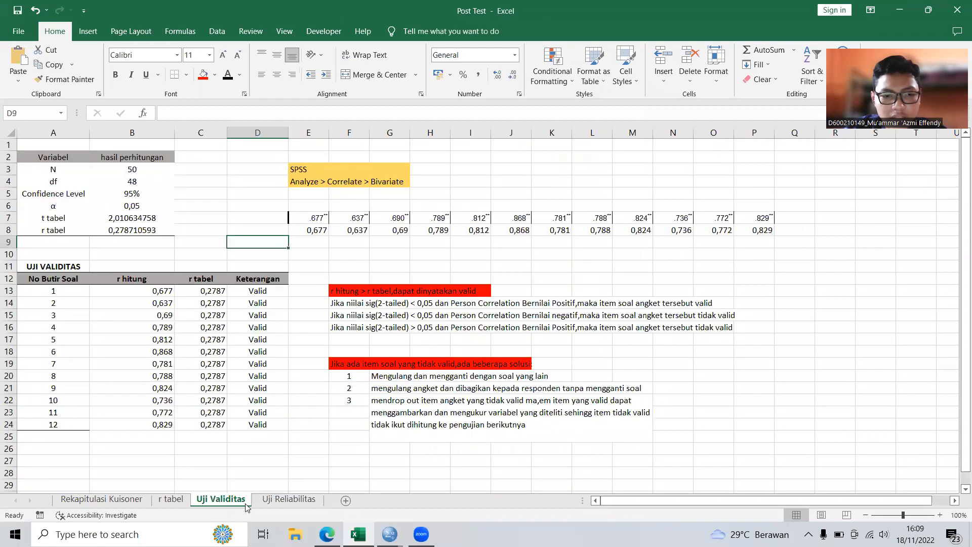
{"action": "left_click", "coordinate": [277, 502]}
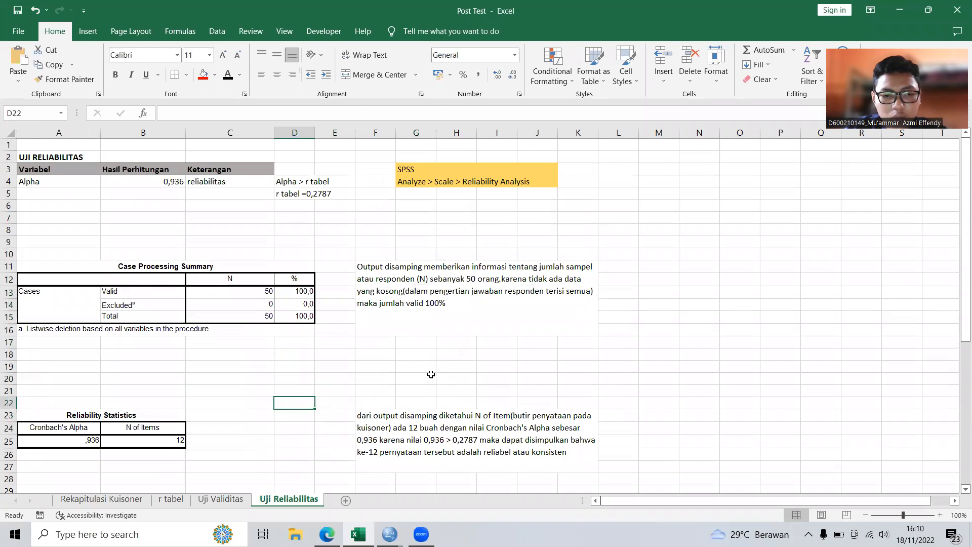
{"action": "left_click", "coordinate": [431, 374]}
{"action": "scroll", "coordinate": [431, 374], "scroll_direction": "down", "scroll_amount": 2}
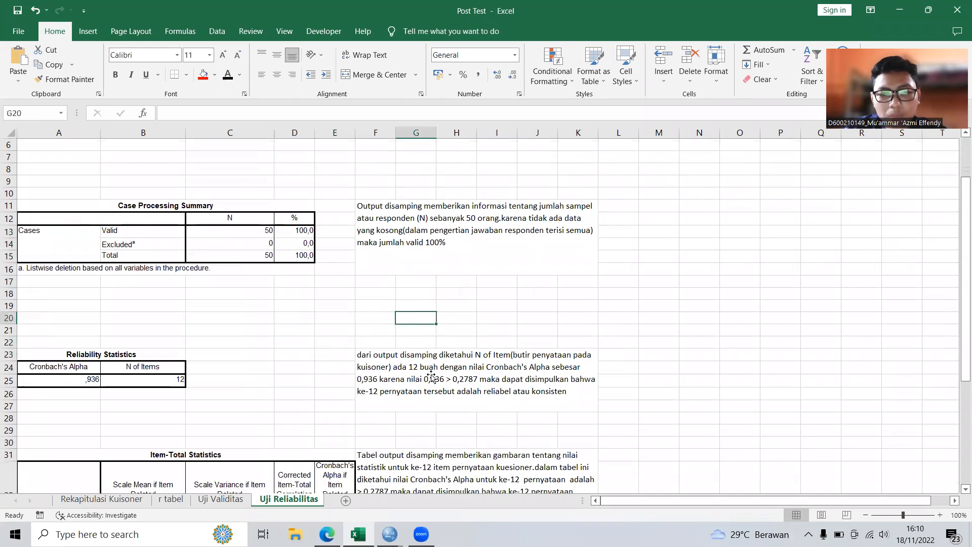
{"action": "scroll", "coordinate": [631, 347], "scroll_direction": "up", "scroll_amount": 2}
{"action": "left_click", "coordinate": [631, 347]}
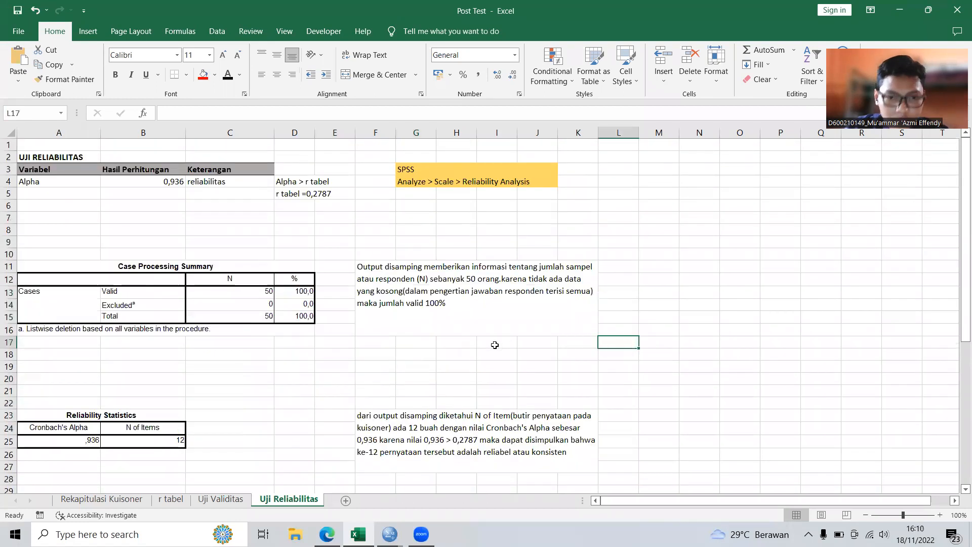
{"action": "left_click", "coordinate": [470, 354]}
{"action": "scroll", "coordinate": [470, 354], "scroll_direction": "down", "scroll_amount": 3}
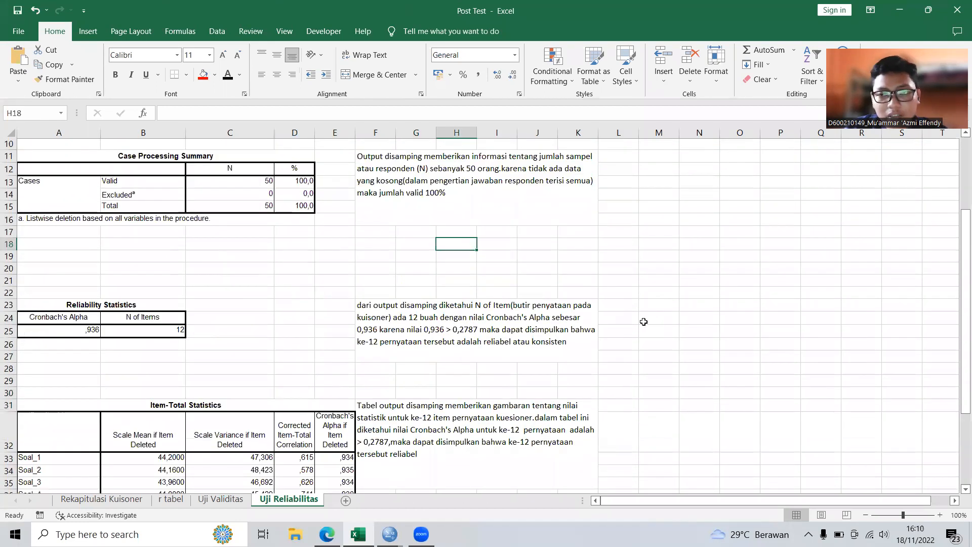
{"action": "scroll", "coordinate": [644, 322], "scroll_direction": "up", "scroll_amount": 3}
{"action": "left_click", "coordinate": [389, 369]}
{"action": "left_click", "coordinate": [424, 373]}
{"action": "left_click", "coordinate": [408, 383]}
{"action": "left_click", "coordinate": [380, 377]}
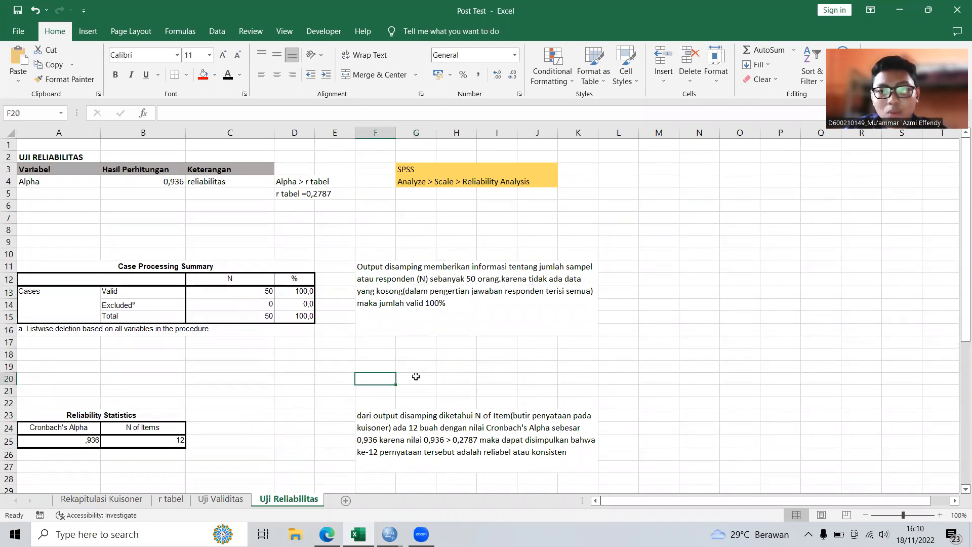